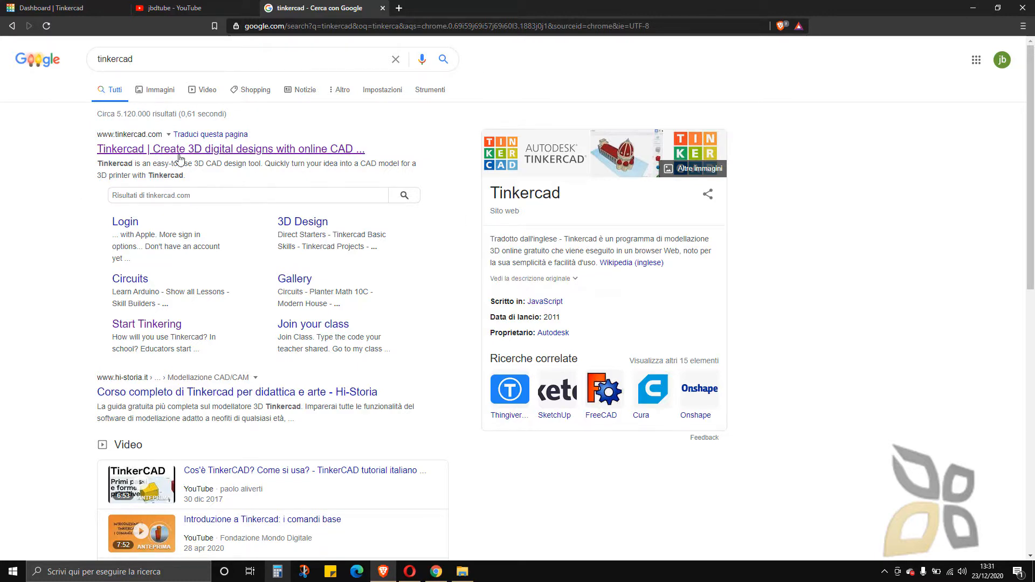
Open the Tinkercad website from the Google results and log out of the current account
click(241, 157)
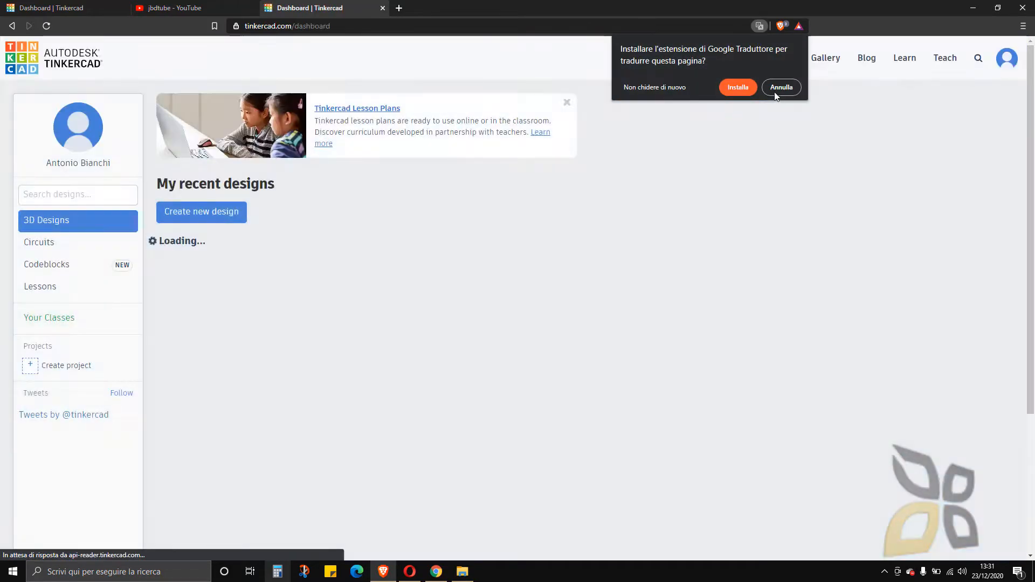
click(780, 87)
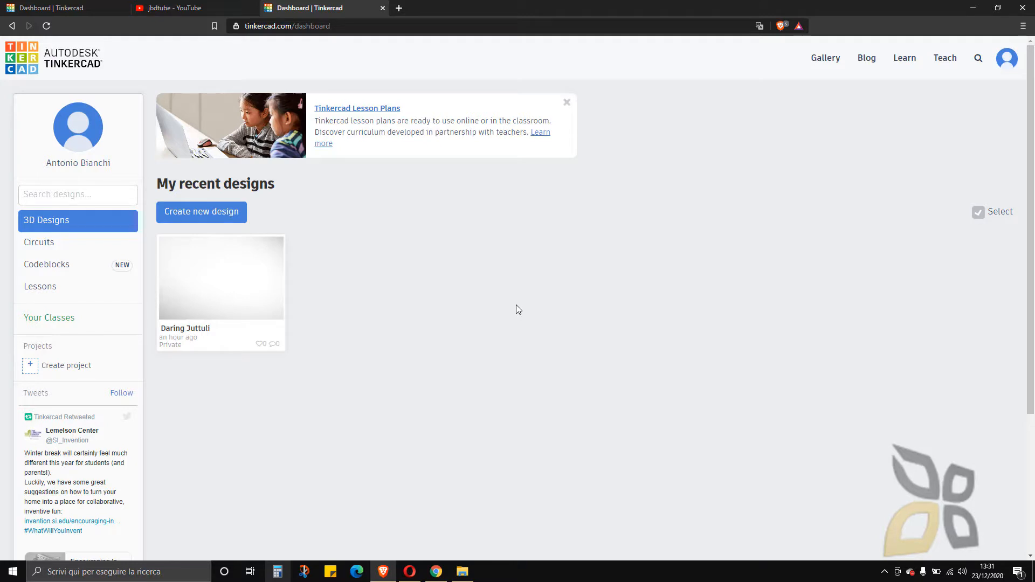
click(1003, 73)
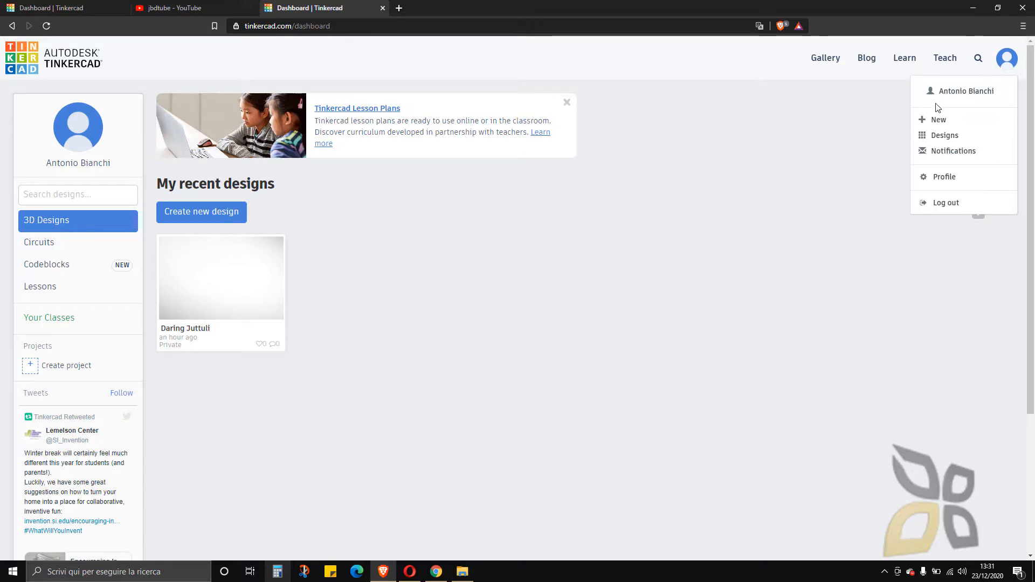
click(944, 202)
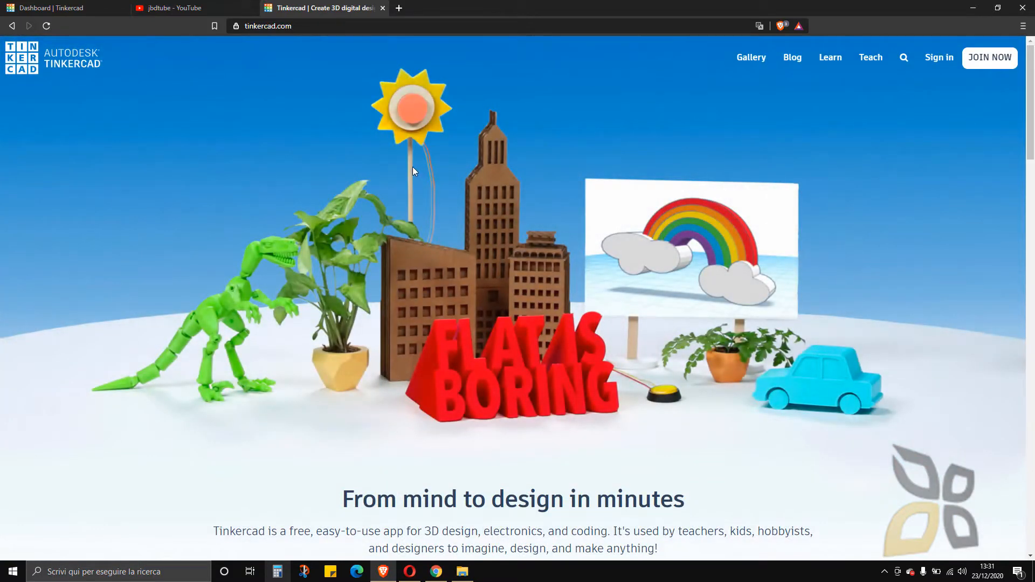
Sign in to Tinkercad using the Google account option
click(334, 26)
double_click(332, 26)
click(305, 100)
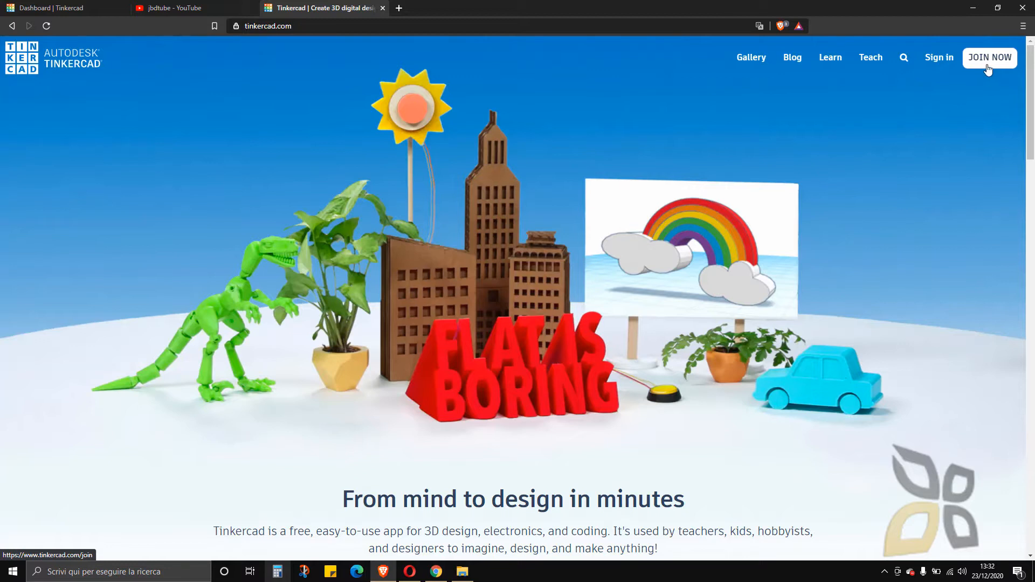
click(937, 59)
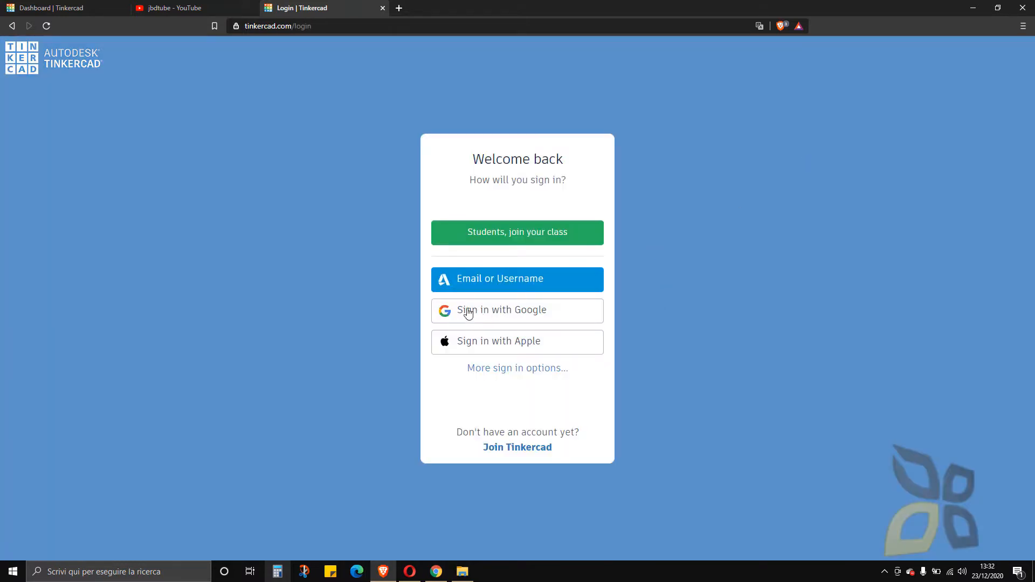
click(491, 317)
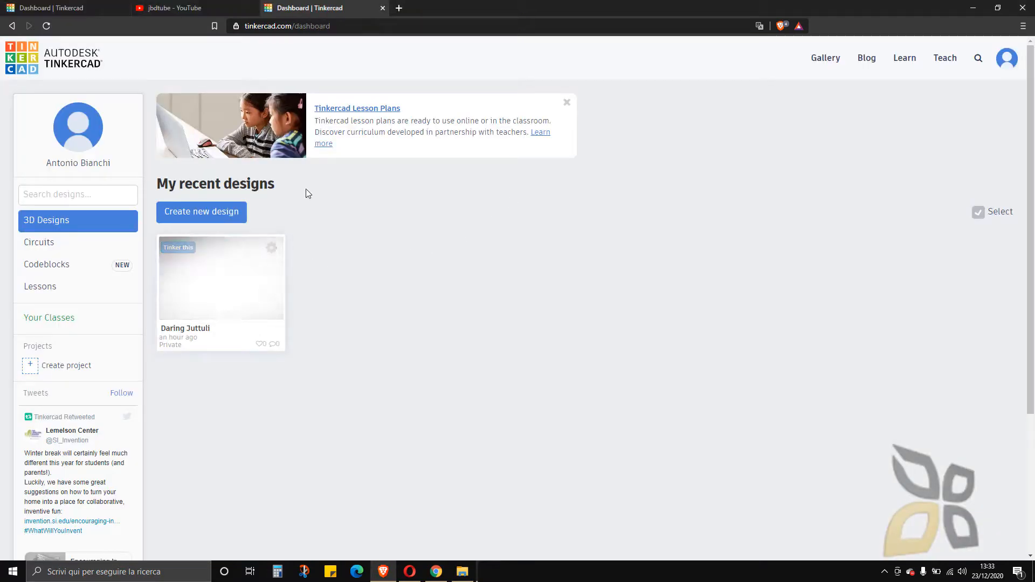
Close the duplicate Tinkercad tab and return to the remaining dashboard tab
click(49, 10)
click(123, 8)
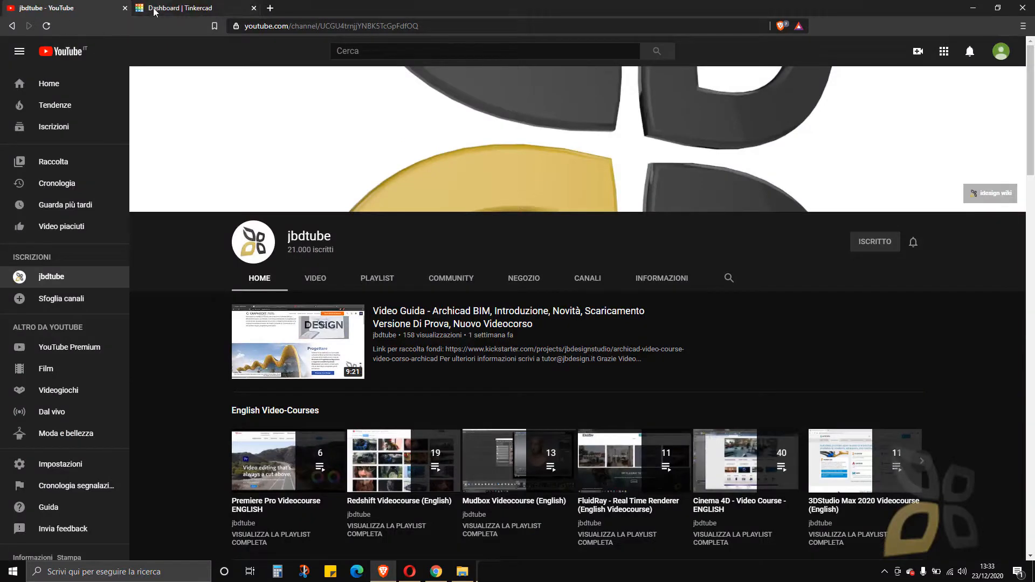
click(153, 8)
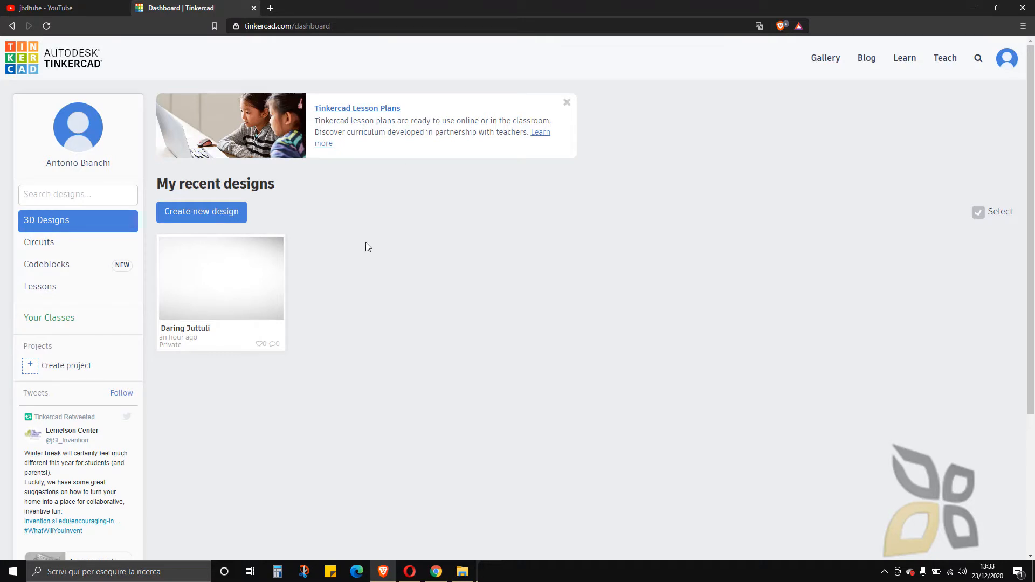
Open the Primi Passi design from the completed lessons and check its available download formats
click(49, 295)
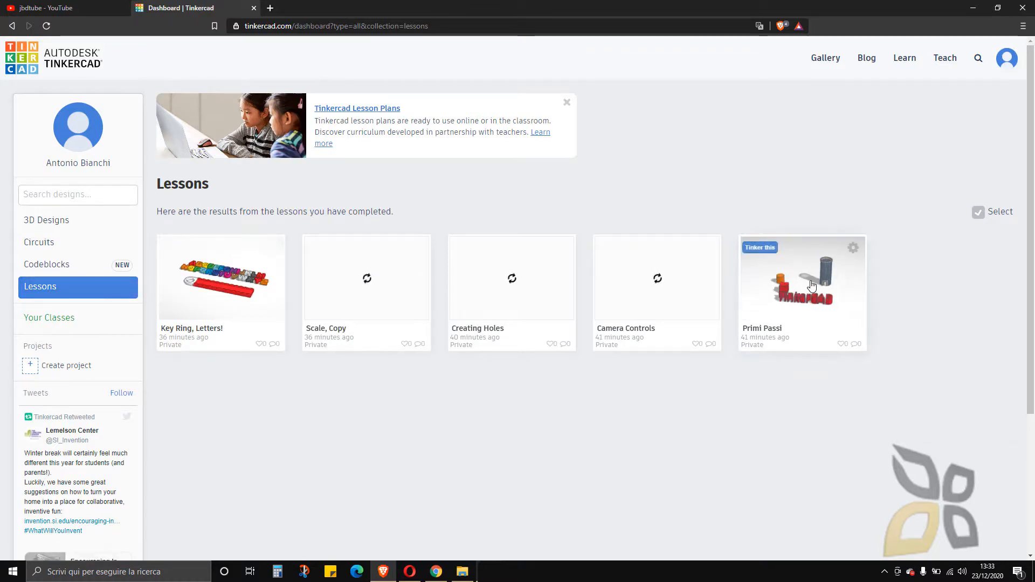
click(810, 262)
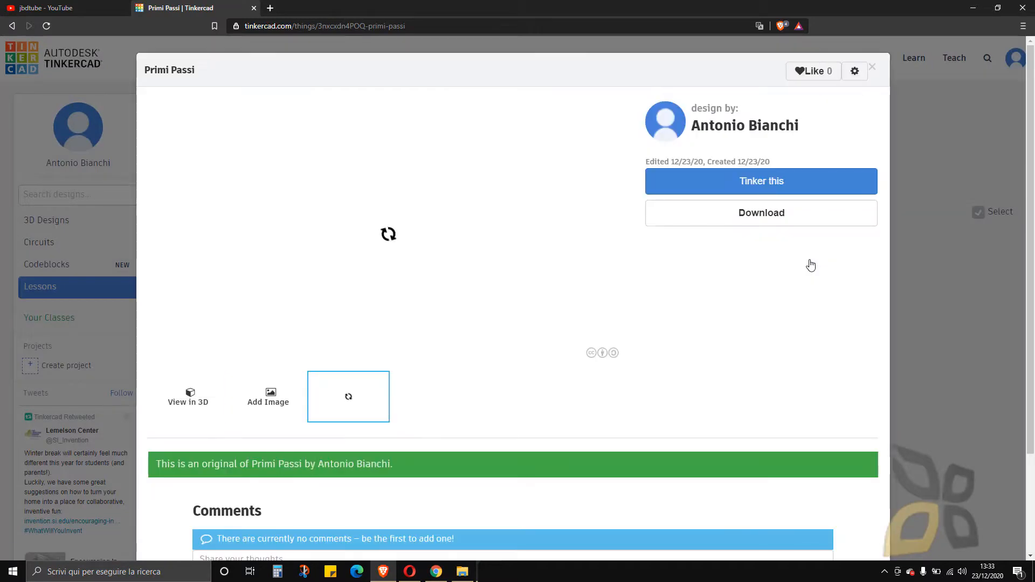
click(872, 67)
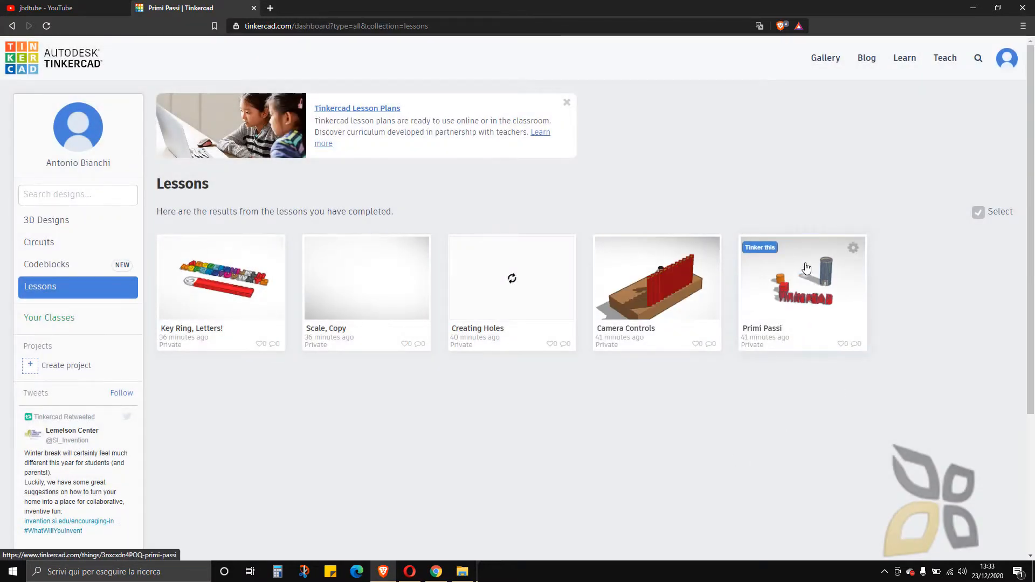
click(796, 264)
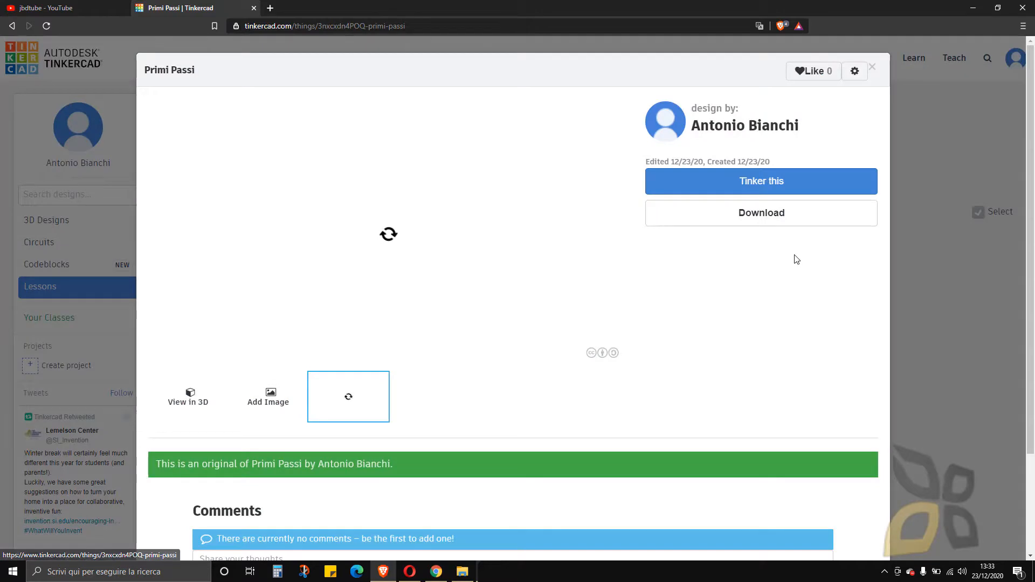
click(767, 217)
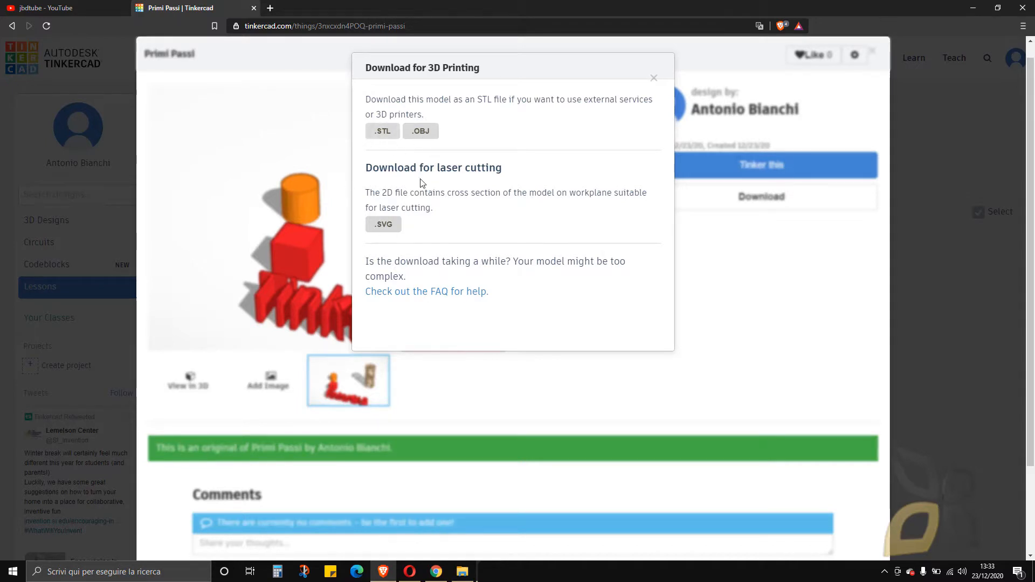
click(767, 265)
Open the Primi Passi design for editing and go back to the first page of its lesson
click(753, 171)
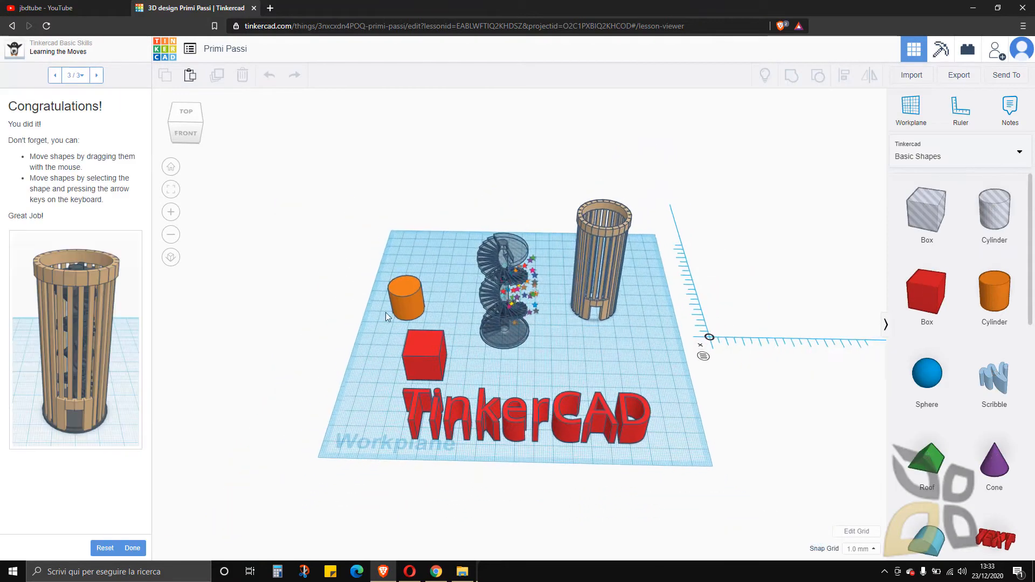
click(56, 76)
click(56, 76)
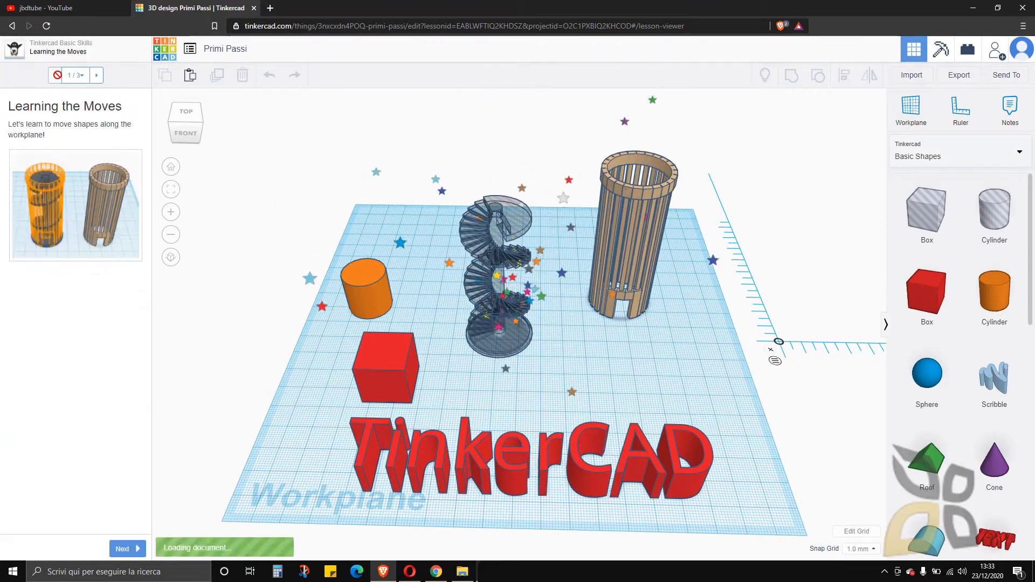
Delete the TinkerCAD text, the red box, the orange cylinder and the light brown tower from the workplane
click(521, 452)
key(Delete)
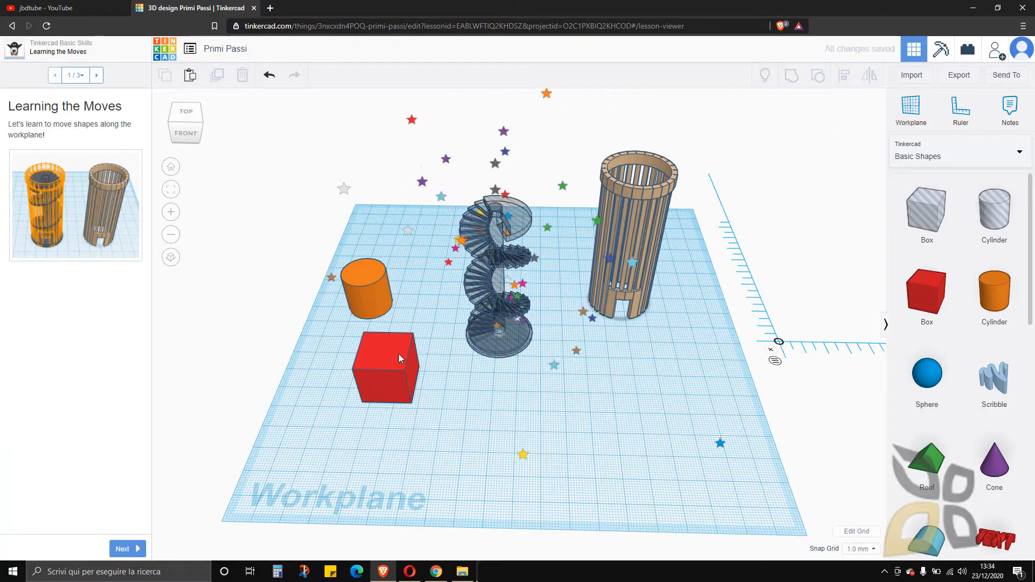
click(400, 358)
key(Delete)
click(367, 288)
key(Delete)
click(640, 246)
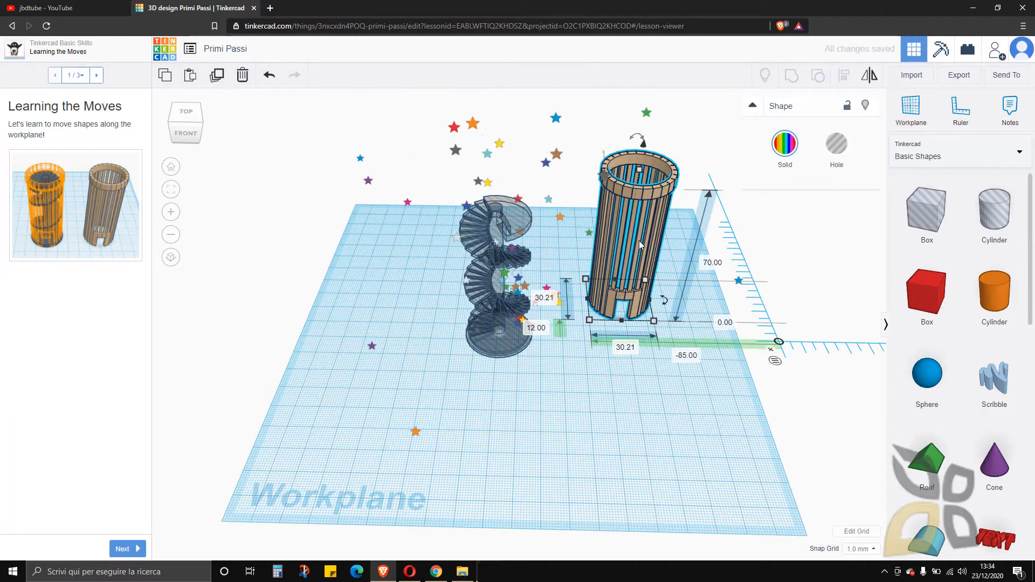
key(Delete)
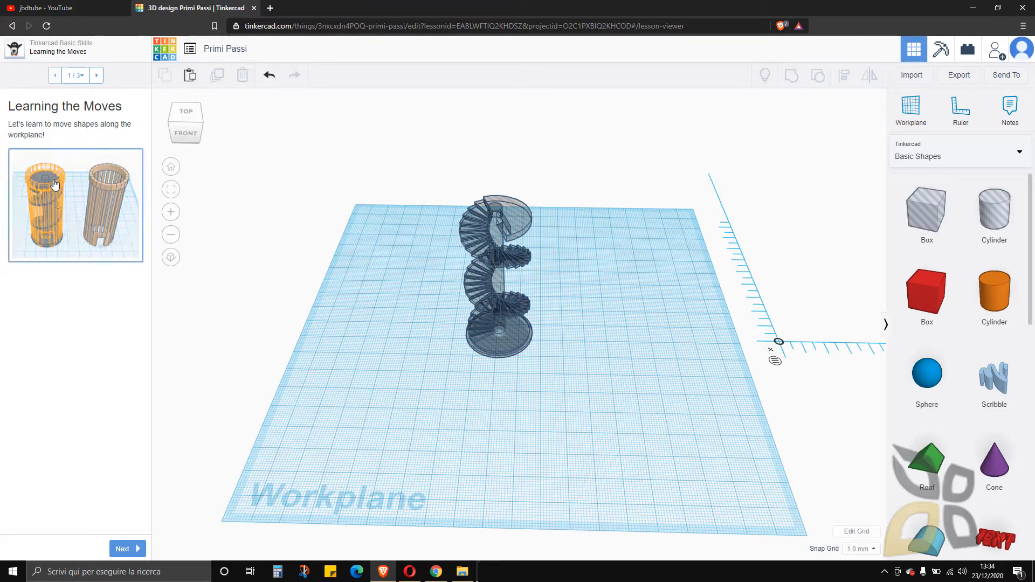
Page forward and back through the three Learning the Moves lesson pages to review the instructions
click(97, 76)
click(97, 75)
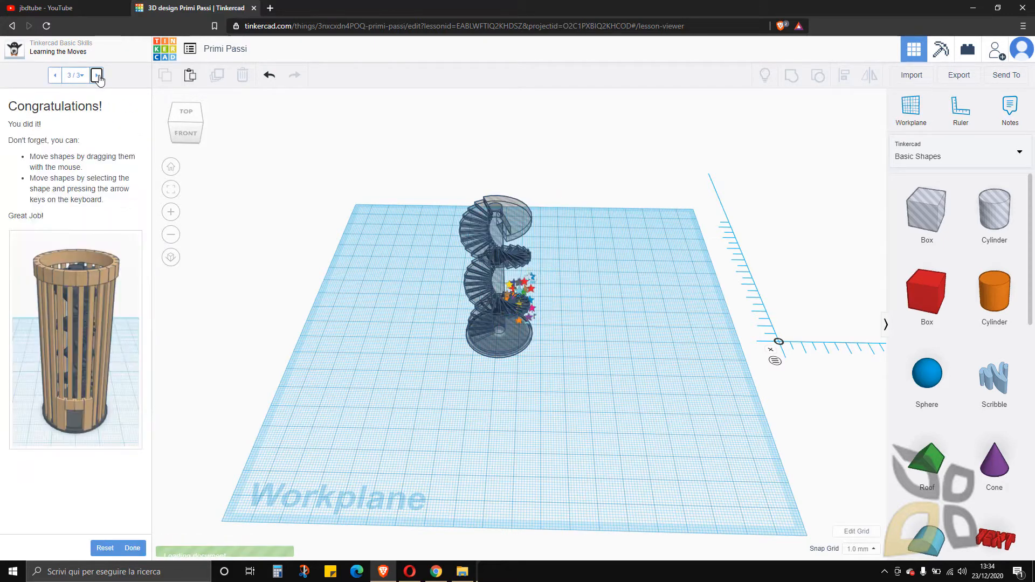
click(55, 78)
click(54, 78)
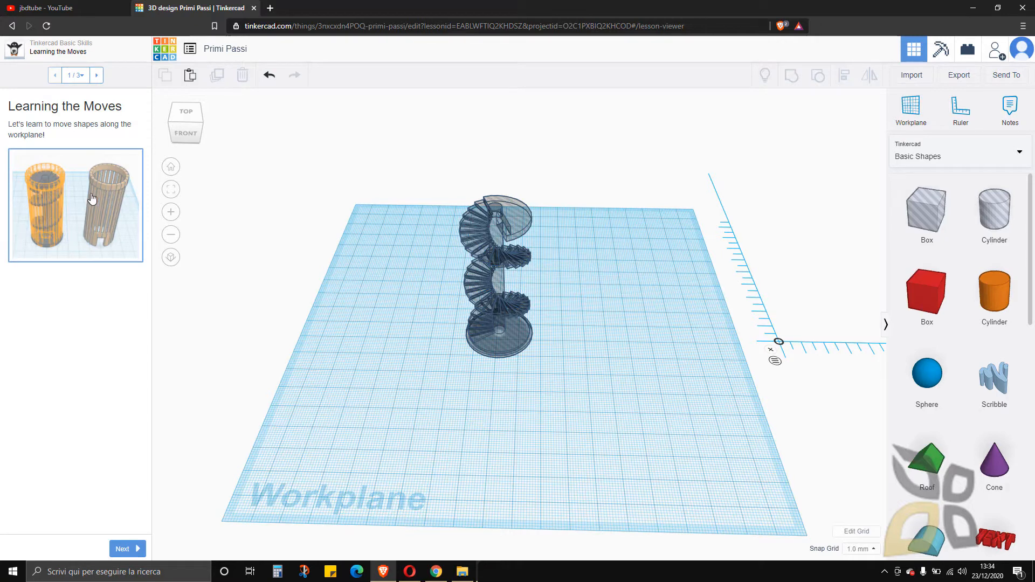
click(96, 75)
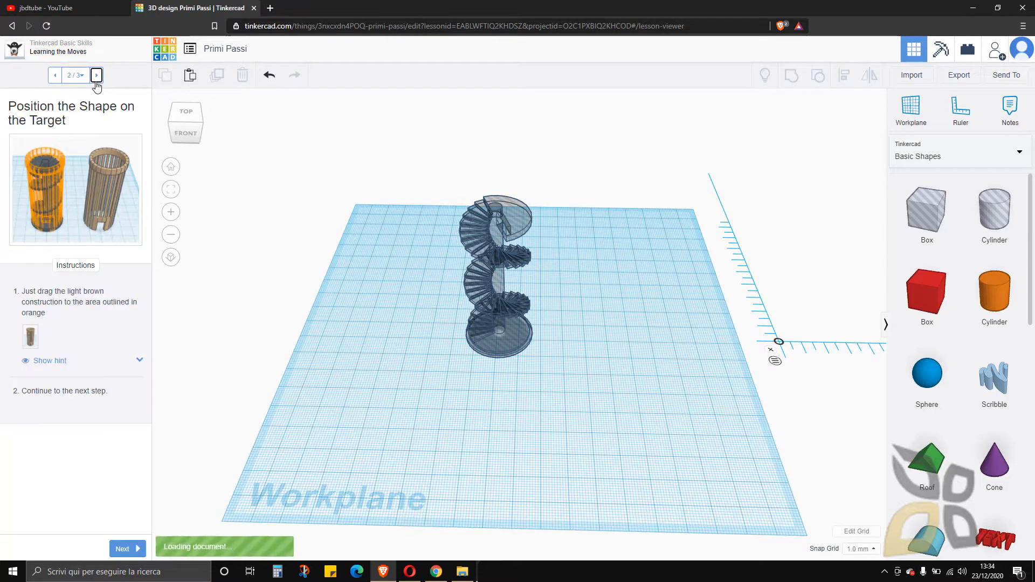
click(97, 75)
click(54, 75)
click(54, 75)
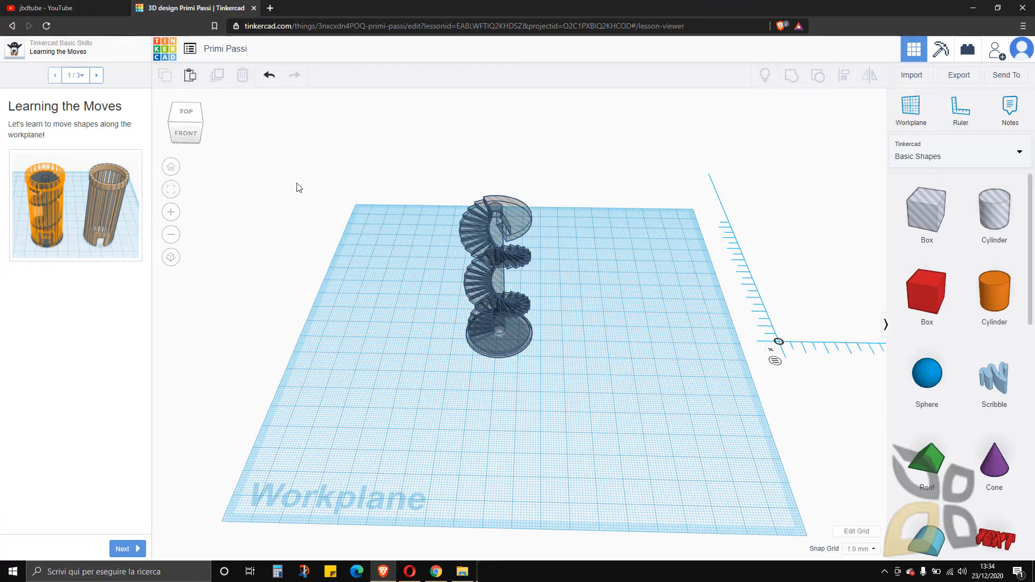
Return to the Tinkercad dashboard and decline the Google Translate extension offer
click(162, 54)
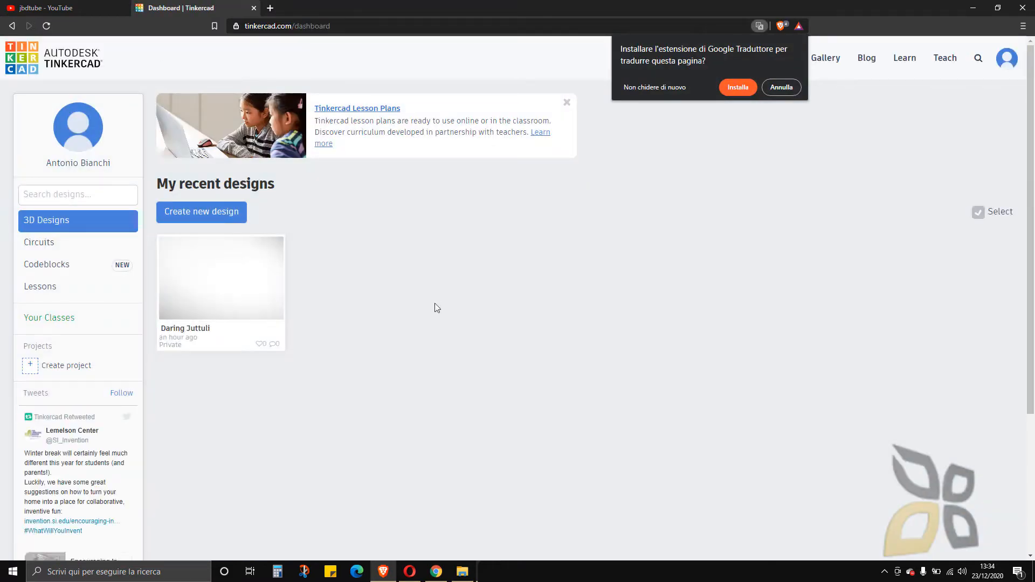
click(782, 87)
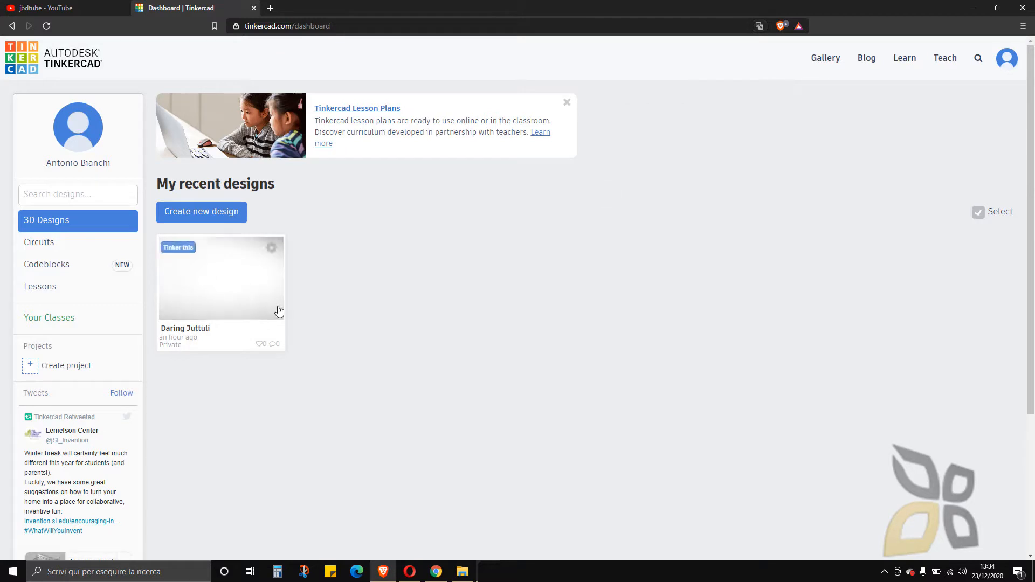
mouse_move(167, 287)
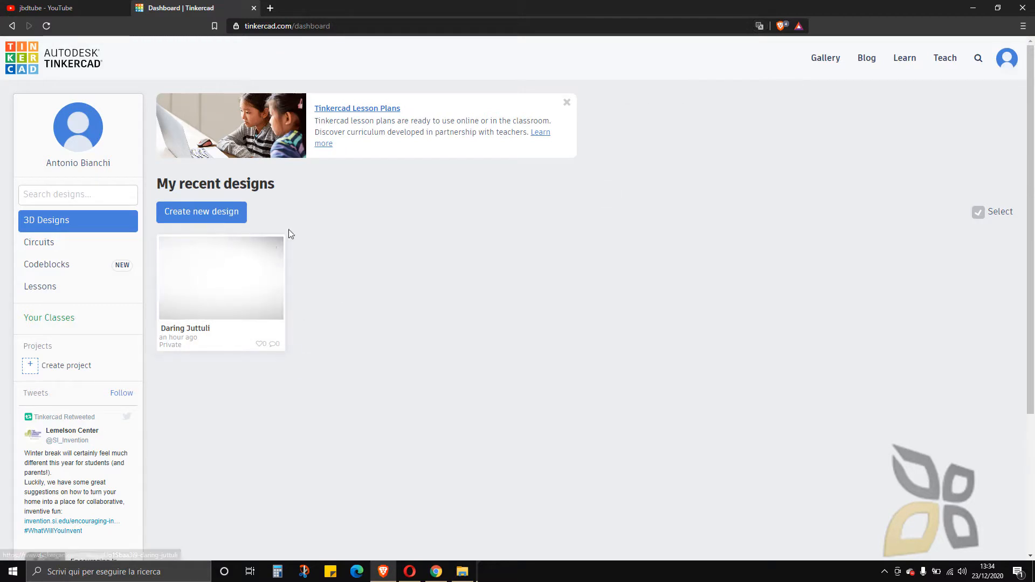
Browse the dashboard's Circuits, 3D Designs, Codeblocks, Lessons and Your Classes sections
click(54, 249)
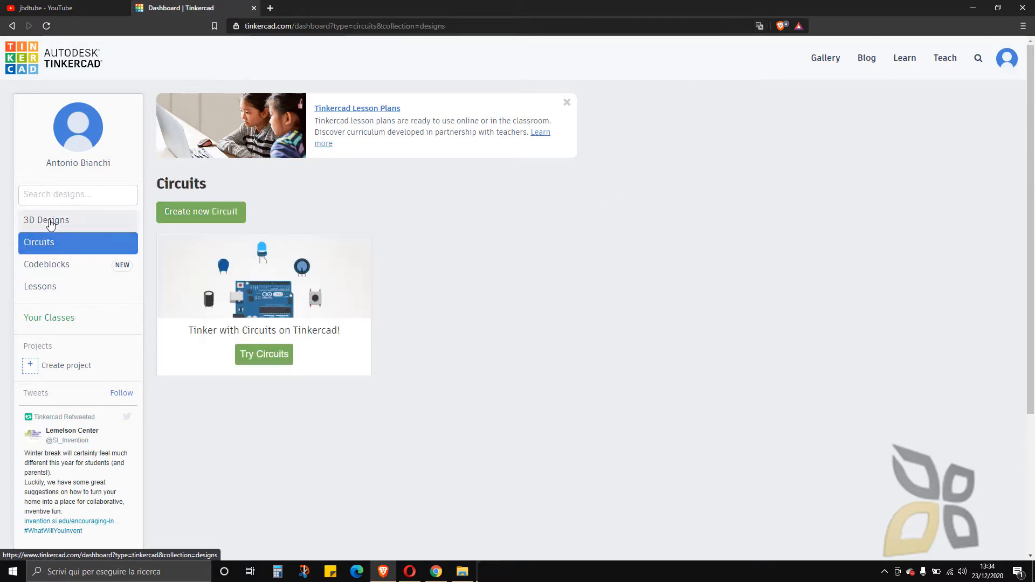
click(49, 222)
click(51, 242)
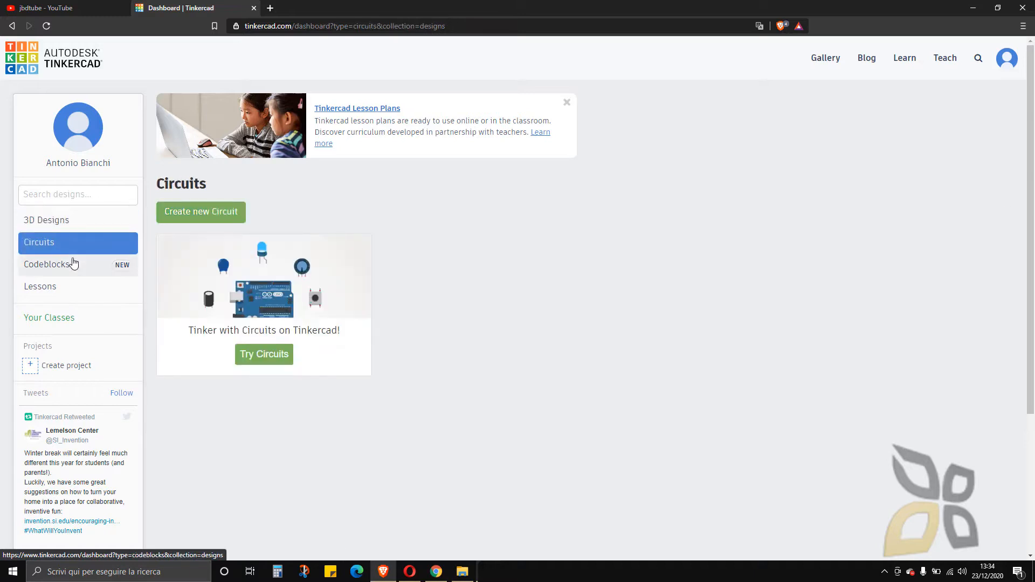
click(45, 267)
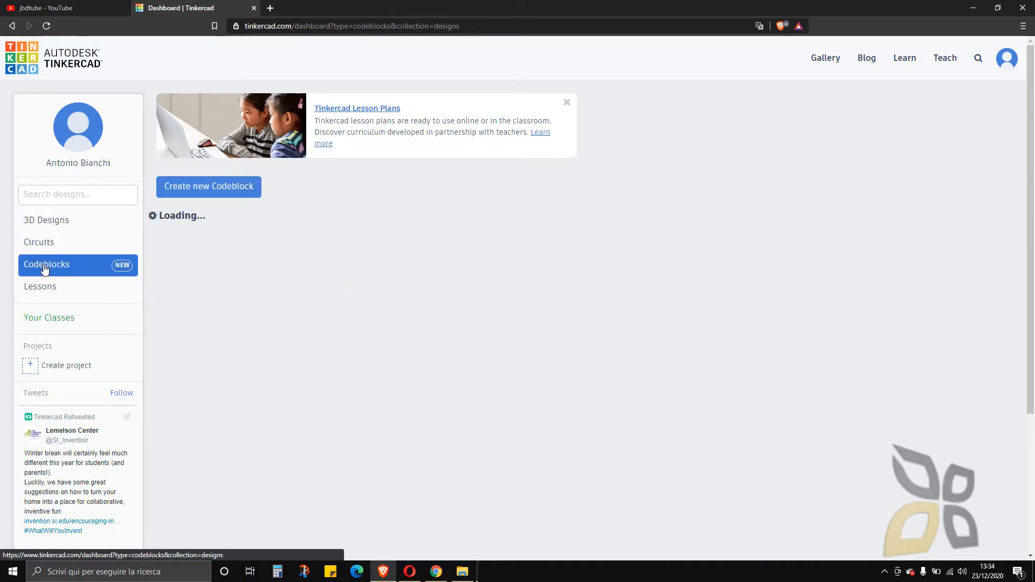
click(53, 291)
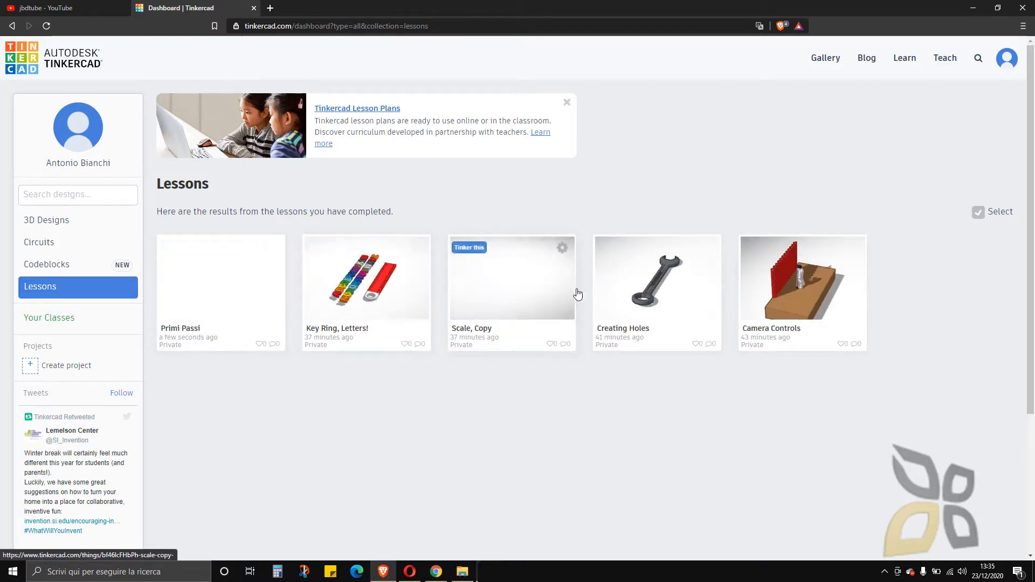
click(50, 322)
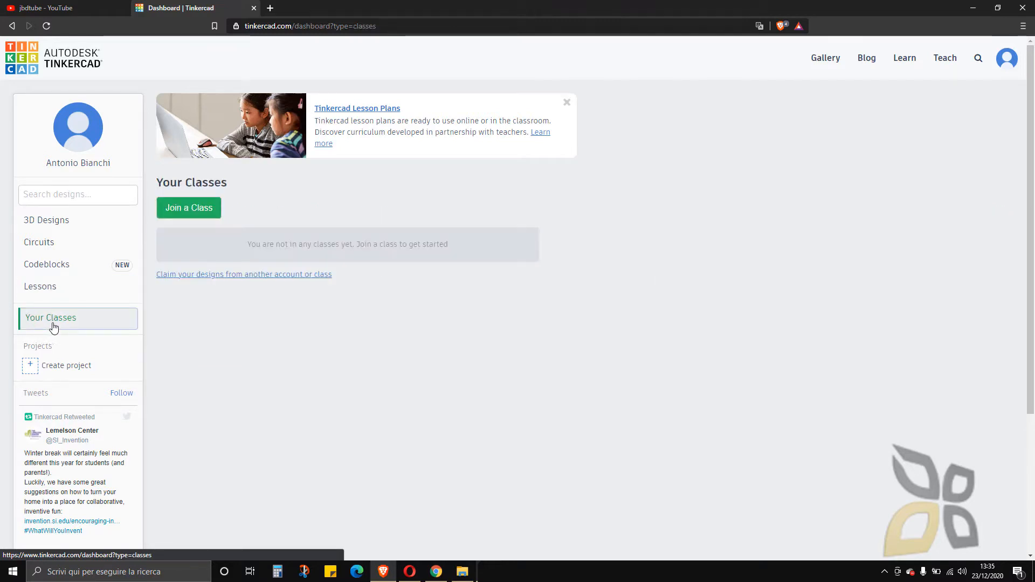
Examine the dashboard's page footer and its list of available site languages, leaving English (Default) selected
scroll(81, 345, down, 3)
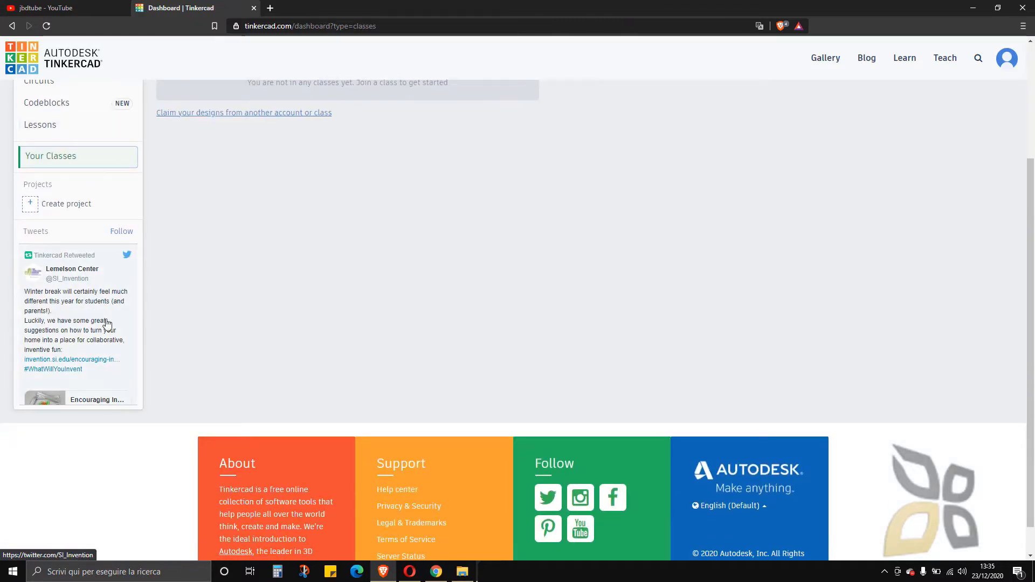
scroll(51, 325, up, 2)
scroll(369, 298, down, 3)
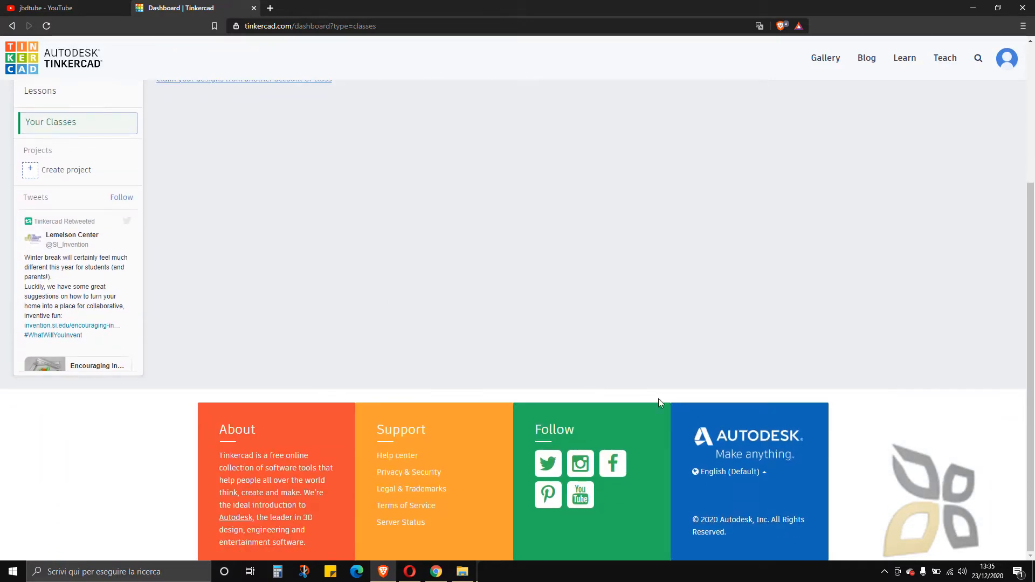
click(763, 473)
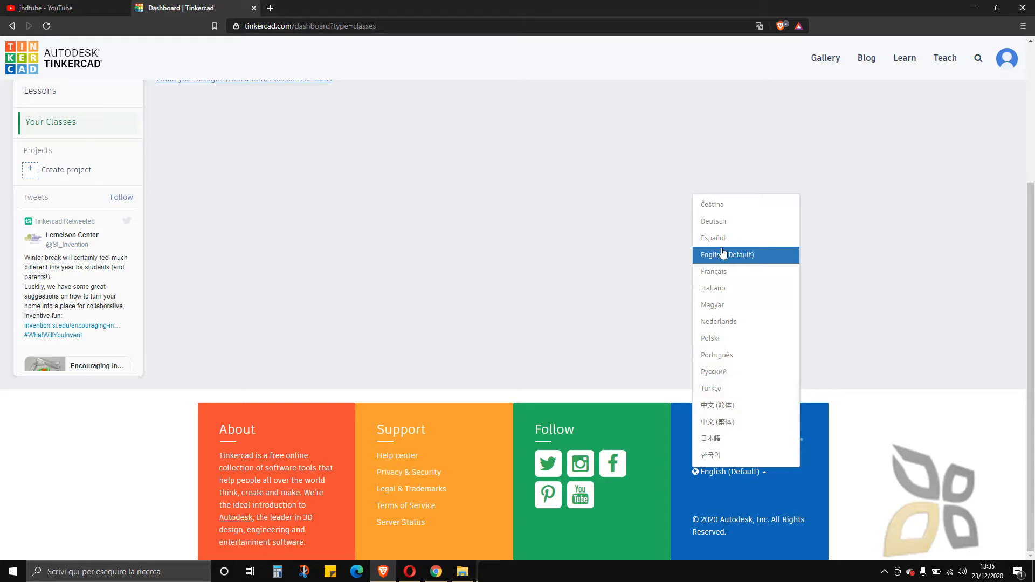
click(667, 300)
scroll(266, 344, up, 4)
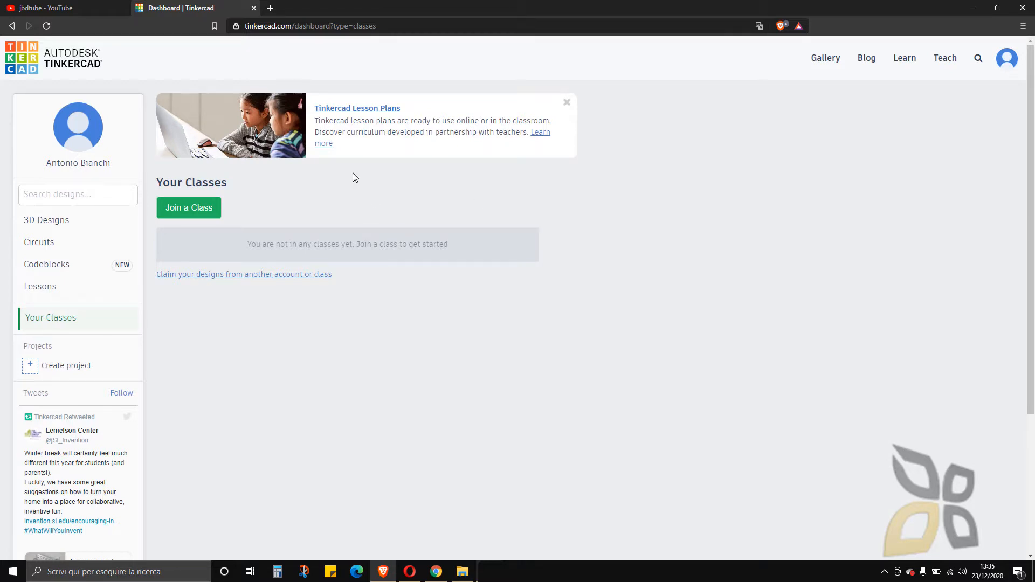
Open the details of the Daring Juttuli design in the 3D Designs section and close them again
click(53, 229)
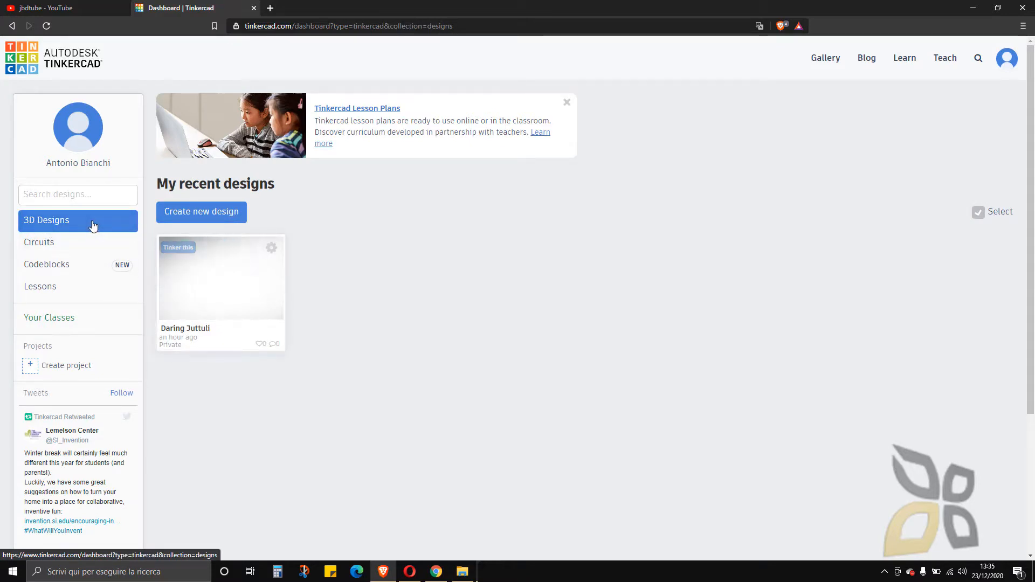
click(229, 272)
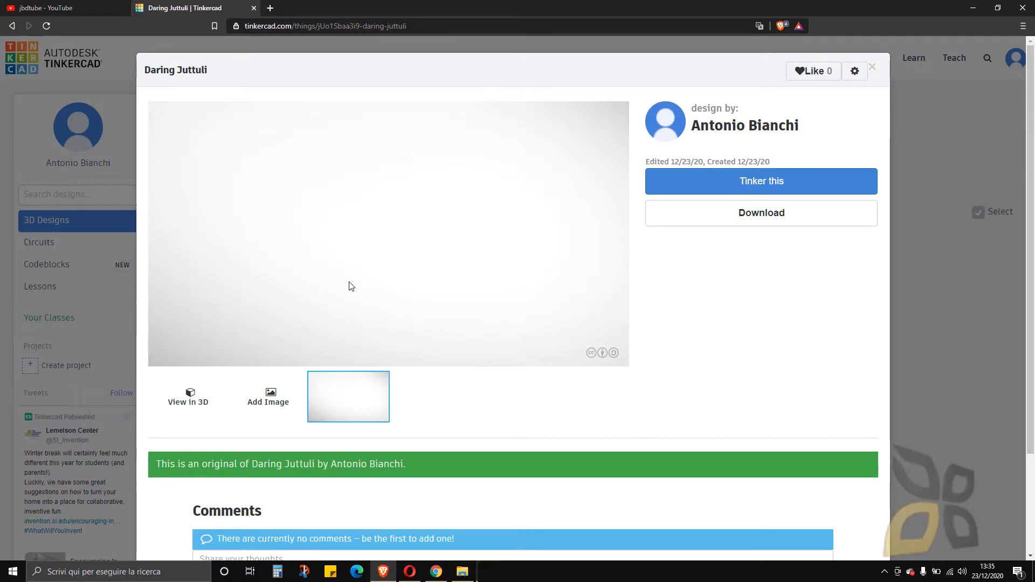
click(872, 67)
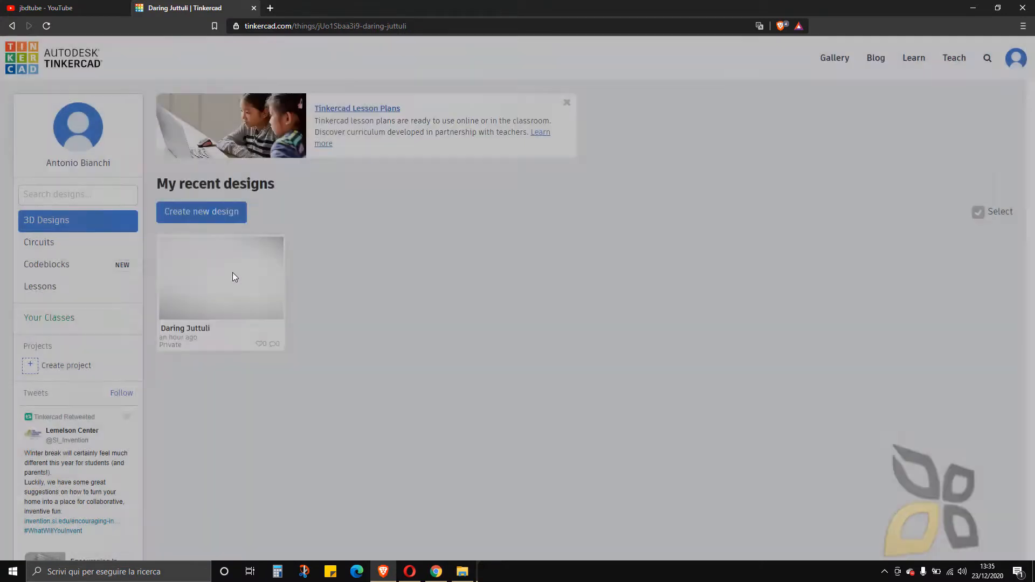
Create a new 3D design and fit its whole empty workplane in view
click(201, 215)
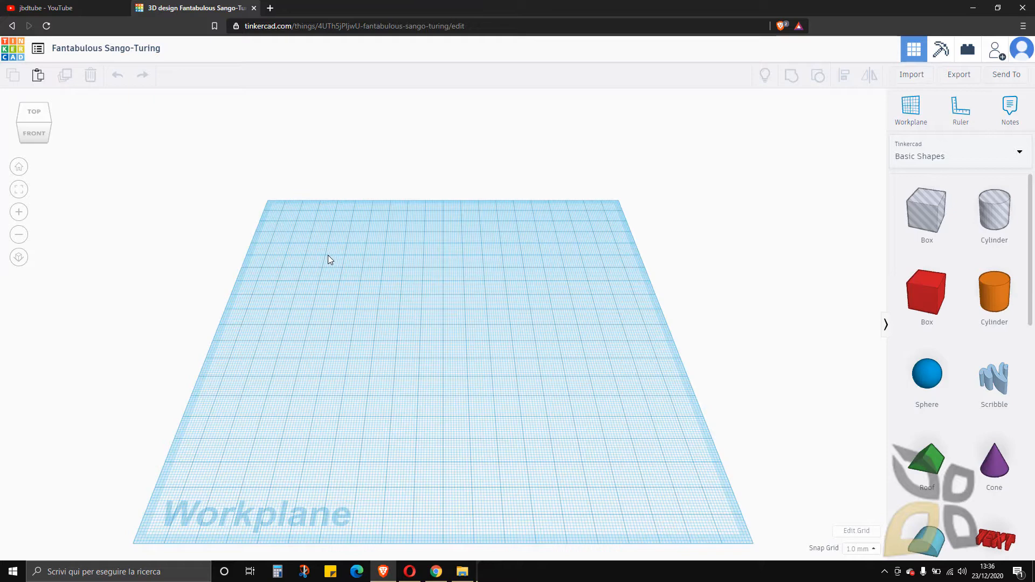
scroll(393, 130, down, 3)
scroll(334, 487, up, 5)
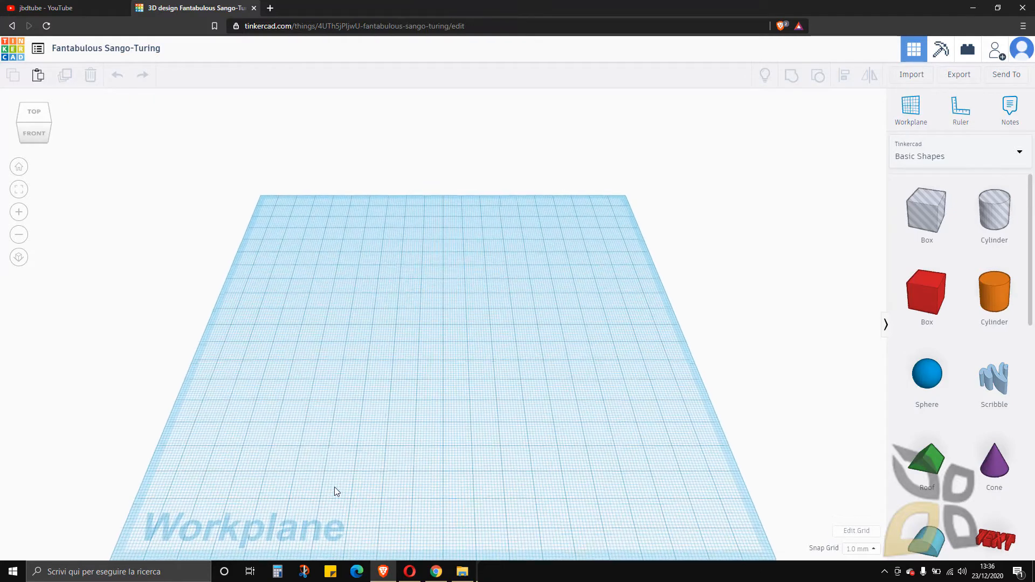
scroll(347, 468, down, 3)
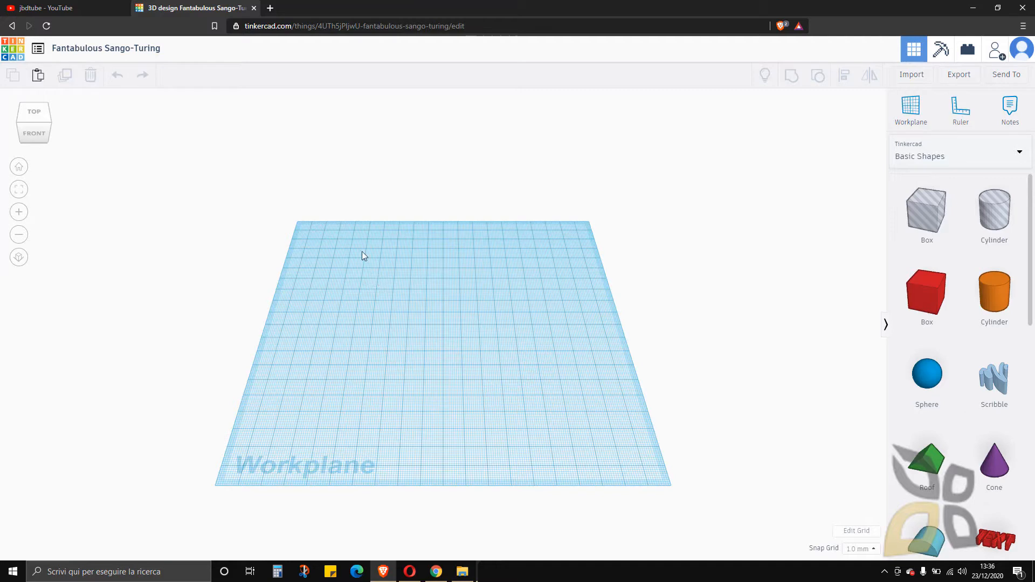
Switch to the YouTube page of the jbdtube channel and look through its uploaded videos
click(75, 10)
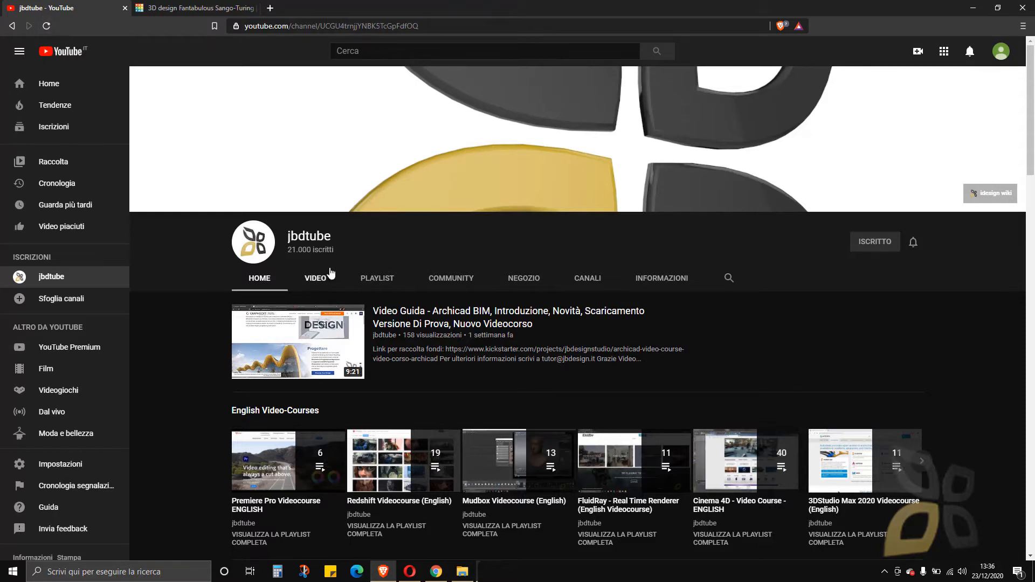
triple_click(314, 237)
double_click(314, 237)
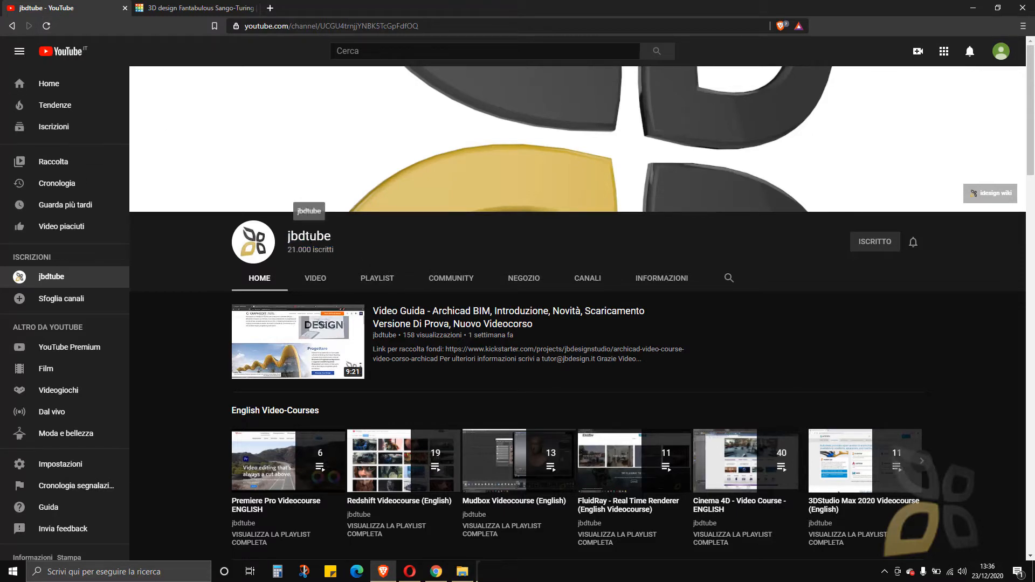
click(402, 244)
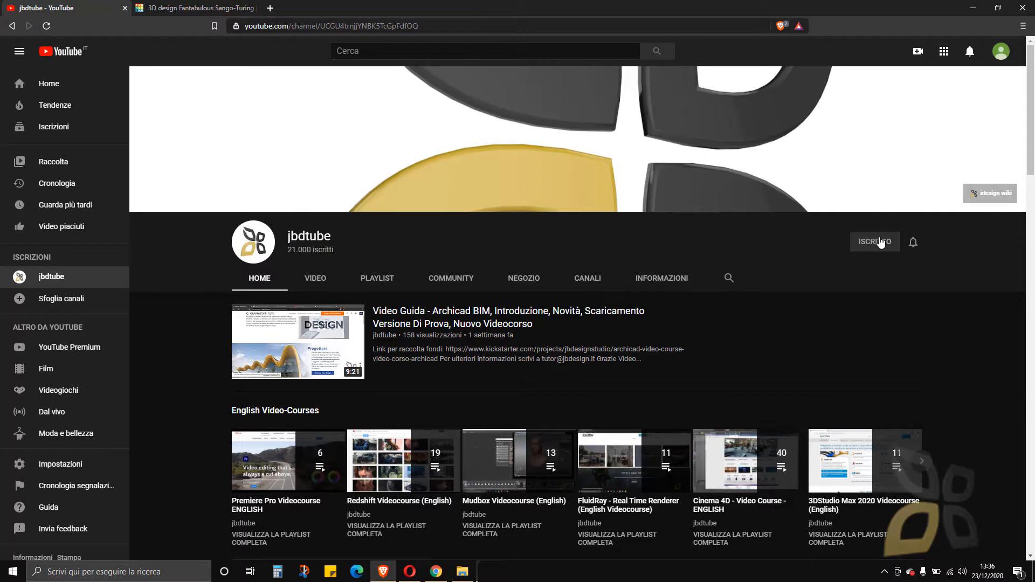
click(319, 279)
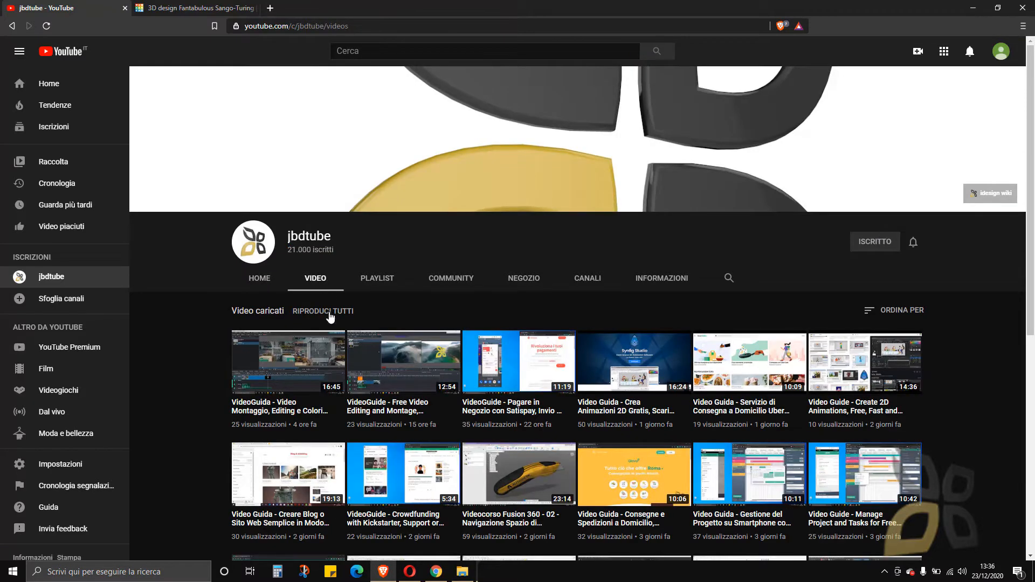
scroll(330, 319, down, 2)
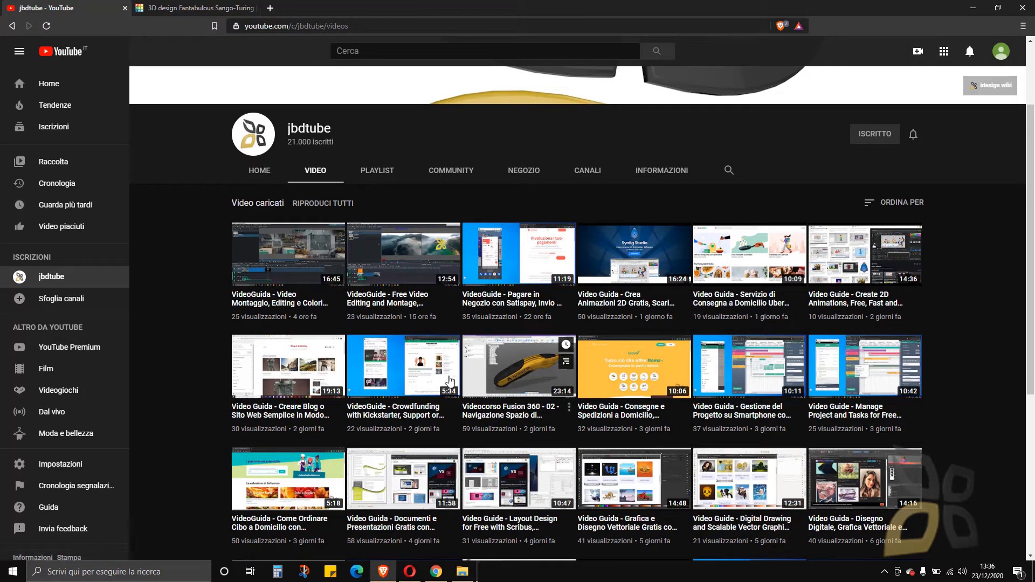
Browse the jbdtube channel's playlists, including the English Video-Courses section
click(374, 176)
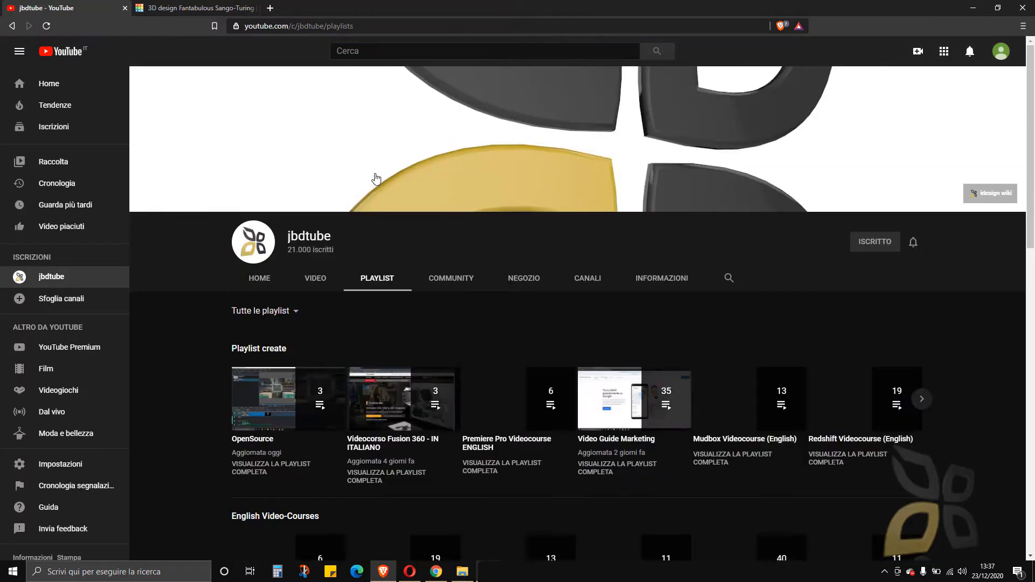
scroll(370, 318, down, 5)
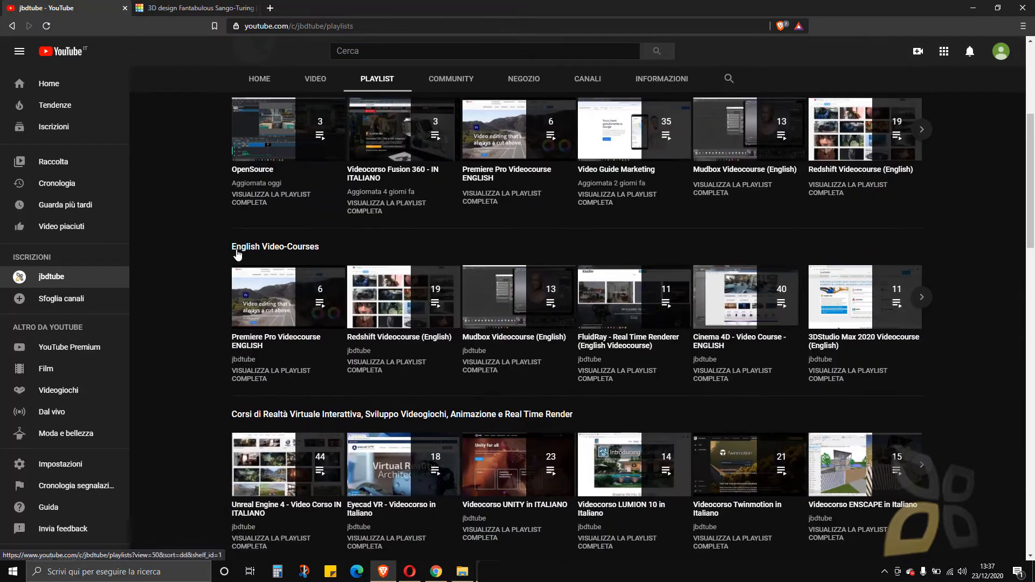
drag(274, 247, 420, 199)
scroll(426, 229, down, 1)
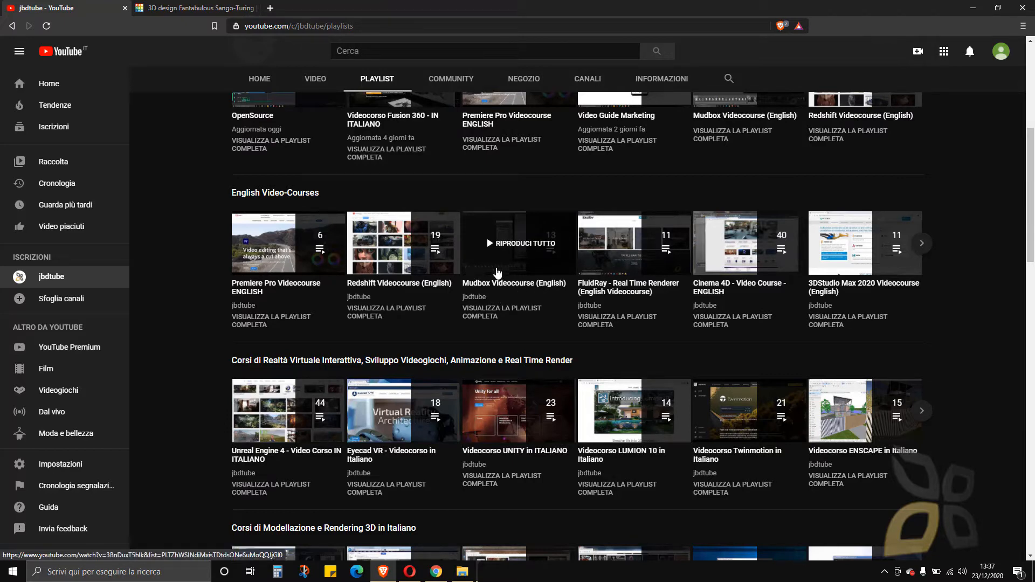
Return to the Tinkercad design, review the Download and 3D Print export options, and close the export dialog
click(198, 8)
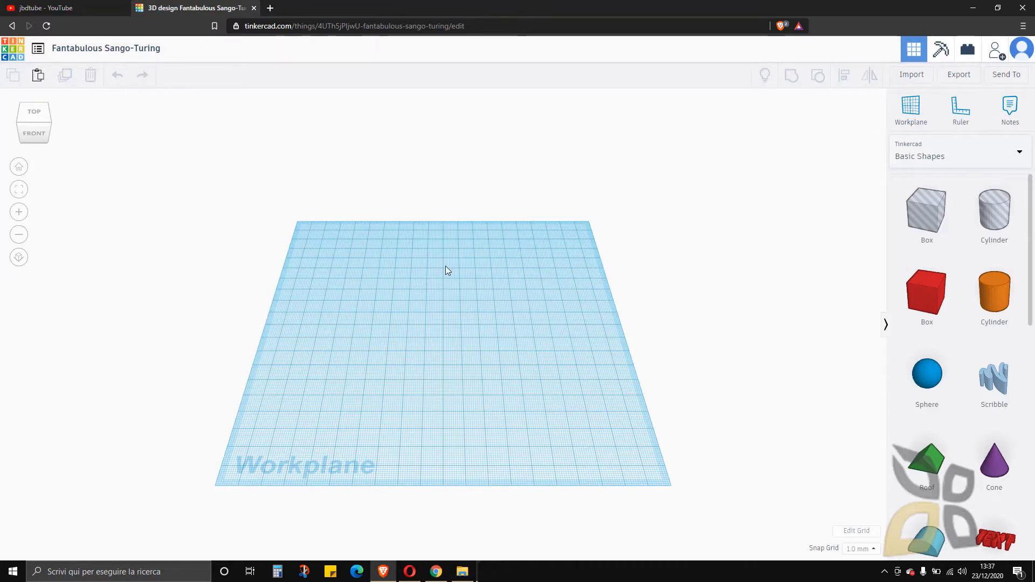
click(959, 76)
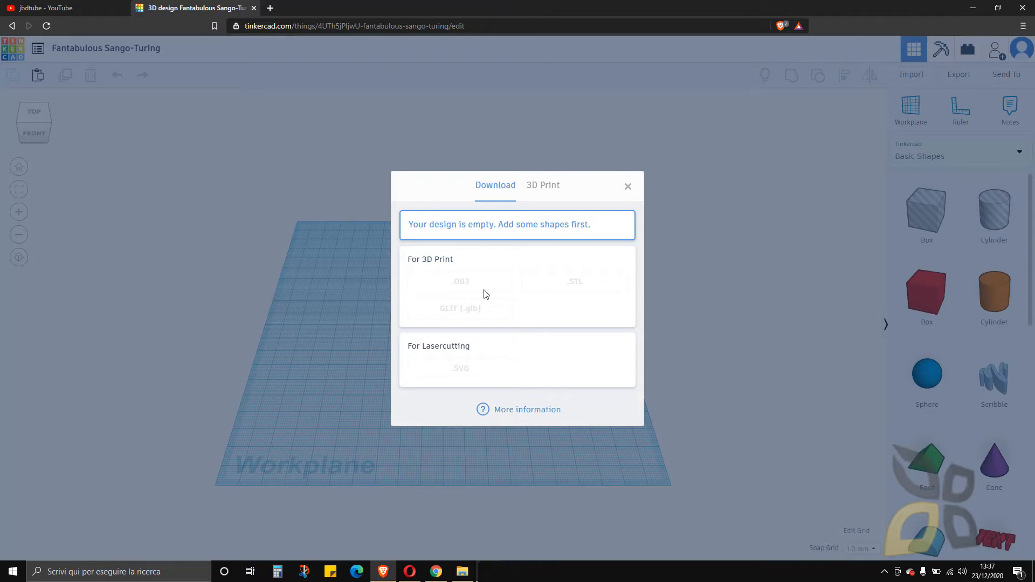
click(550, 193)
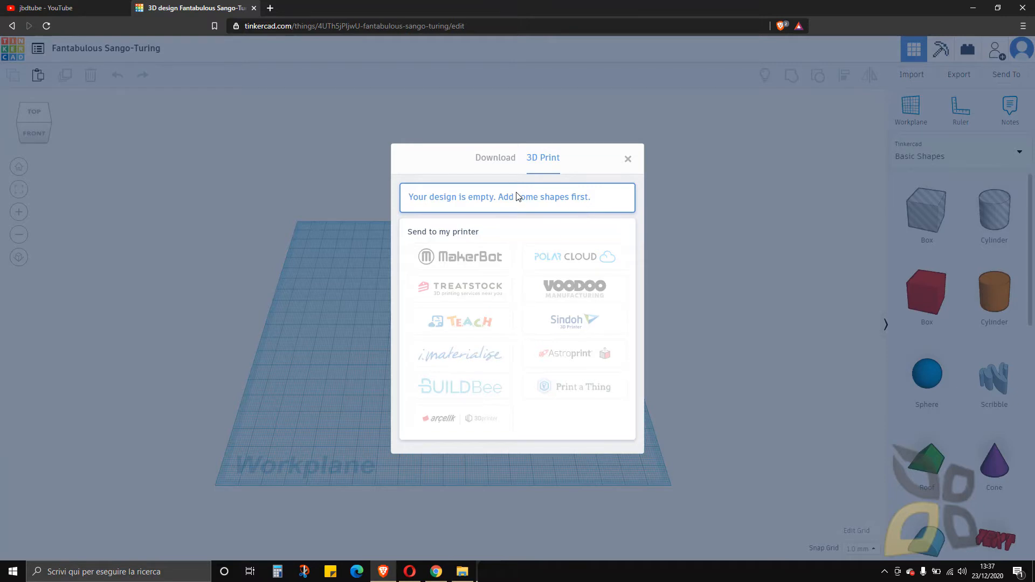
click(509, 167)
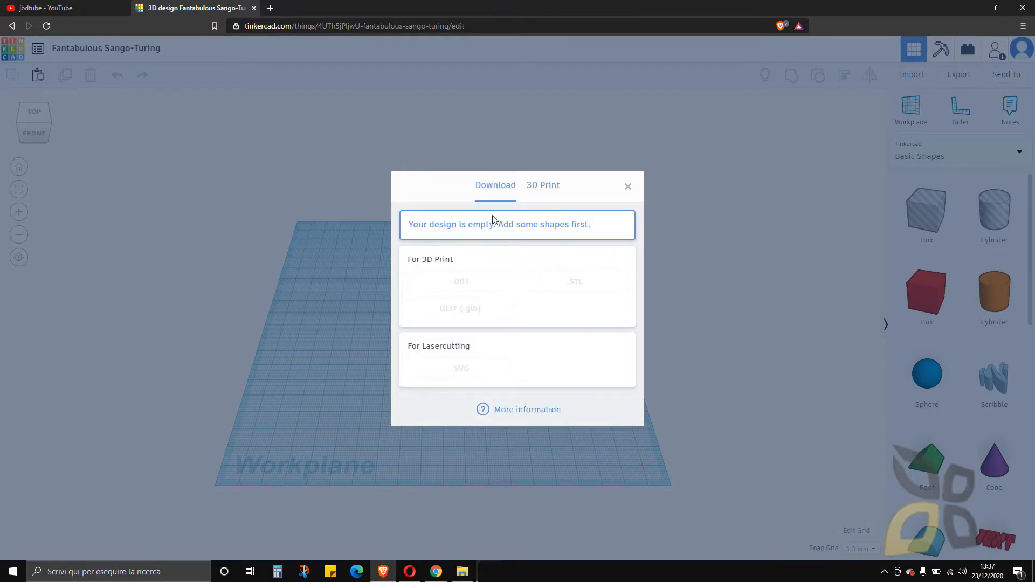
click(628, 187)
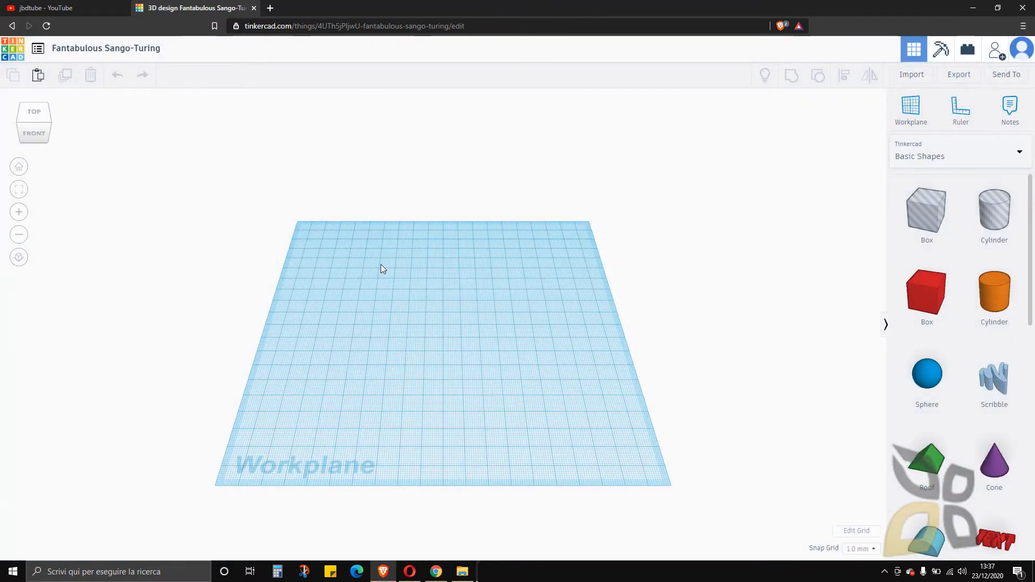
Check the My Designs list and rename the current design as First Steps
click(39, 49)
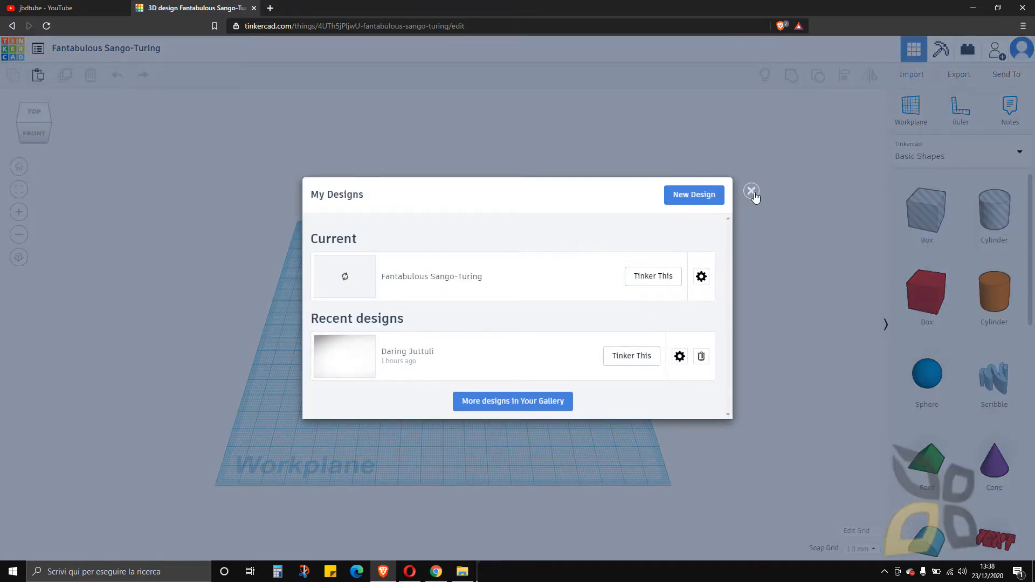
click(752, 192)
click(90, 52)
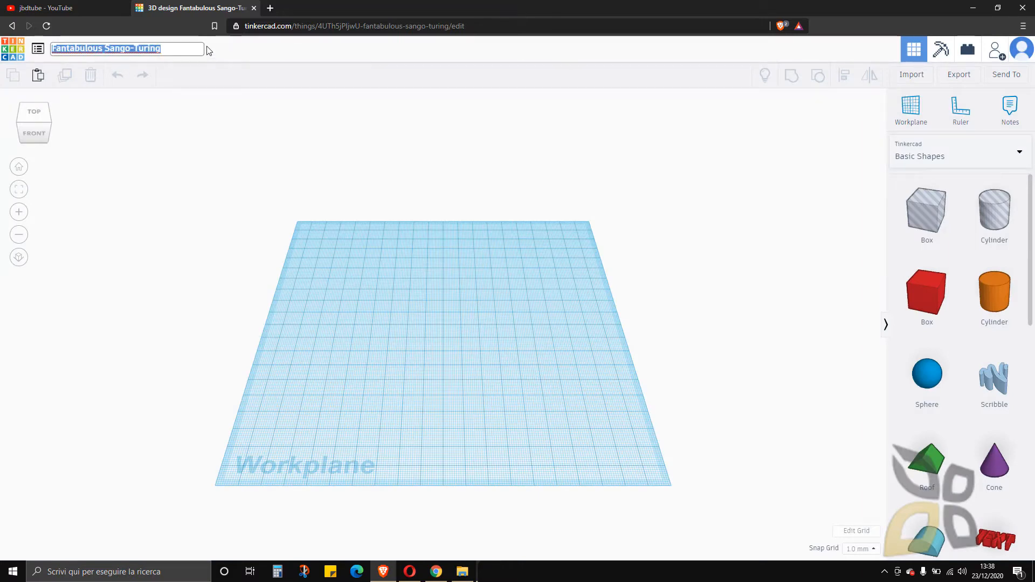
text(First Steps)
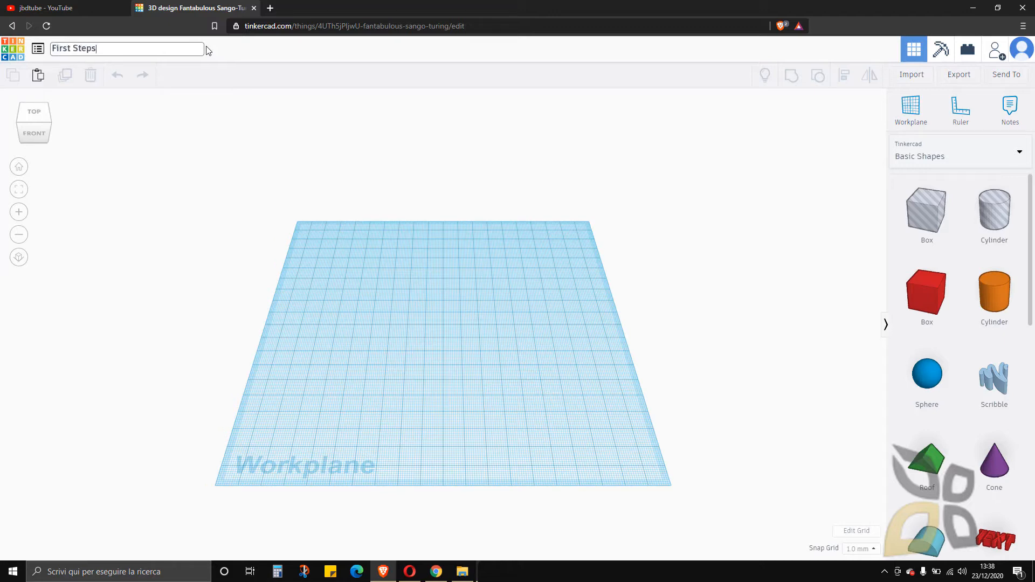
click(181, 220)
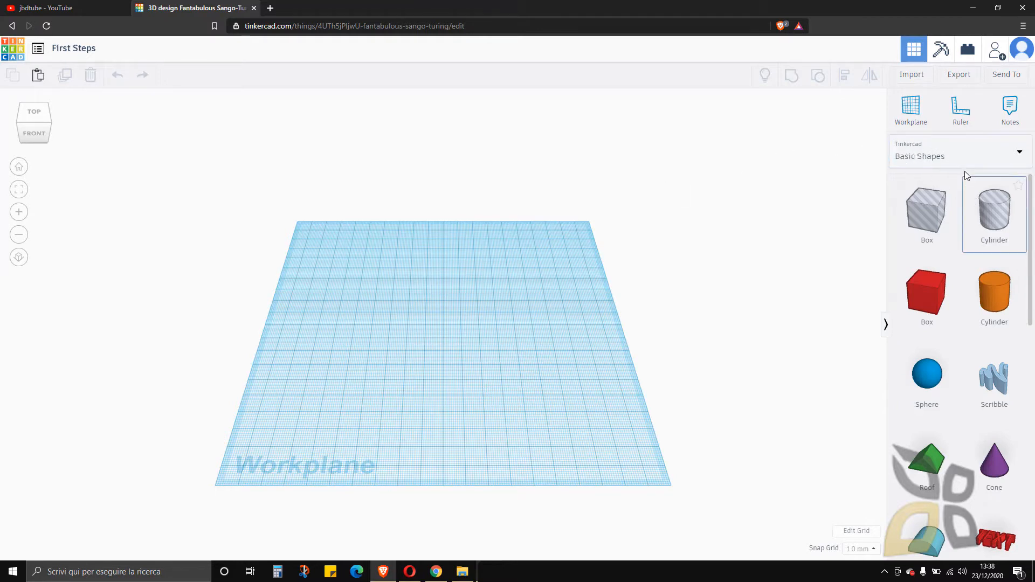
Place a light-blue pointed Star from the Basic Shapes at the centre of the workplane
scroll(982, 247, down, 4)
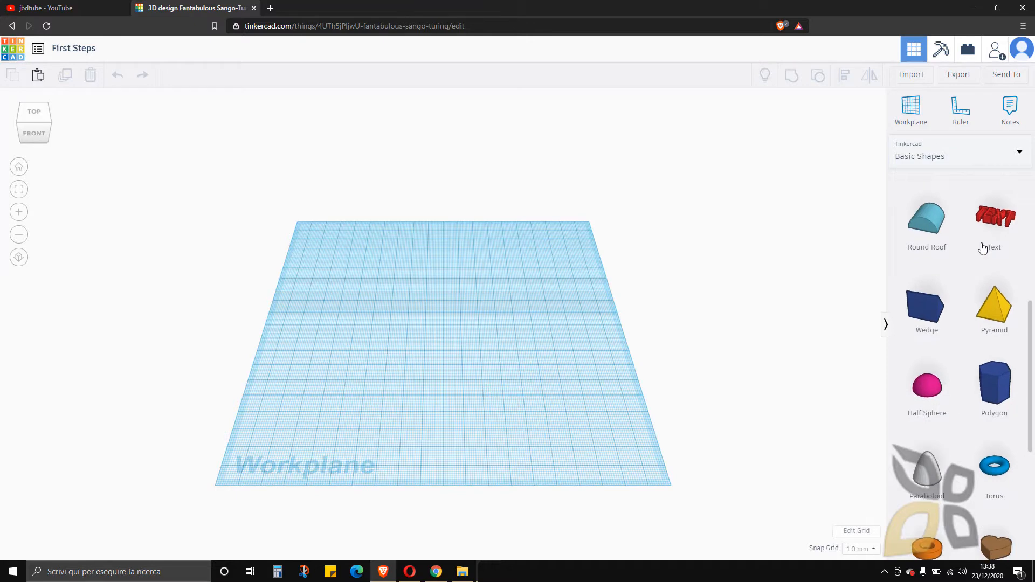
scroll(982, 248, down, 5)
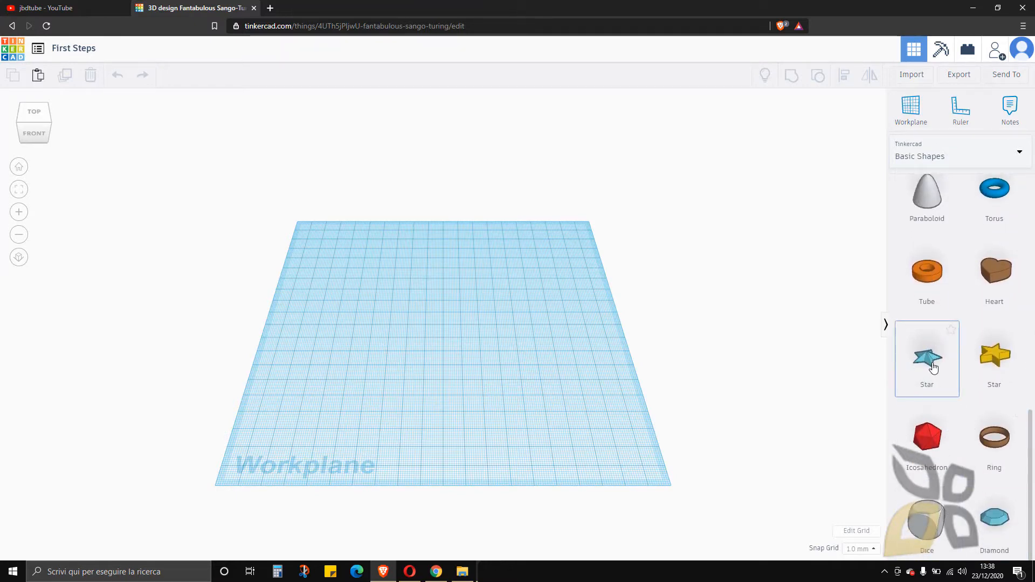
click(901, 326)
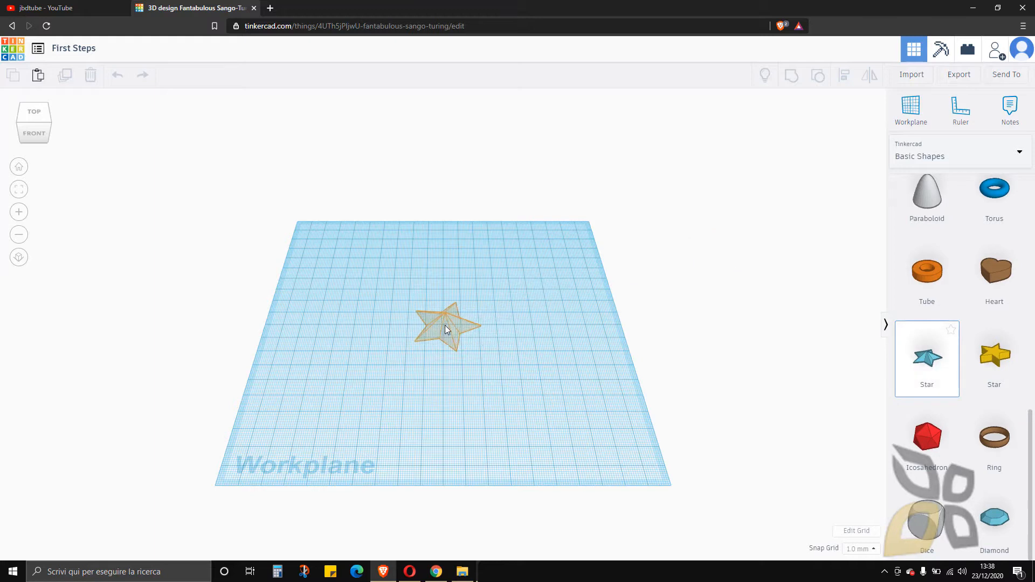
click(445, 326)
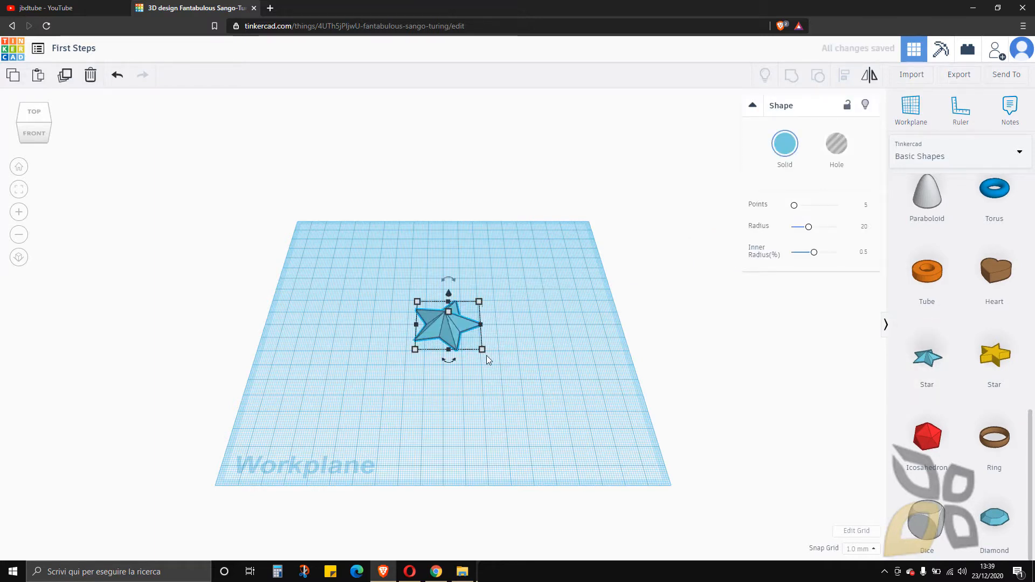
Review the export download formats for the selected star, close the dialog without exporting, and deselect the star
click(959, 74)
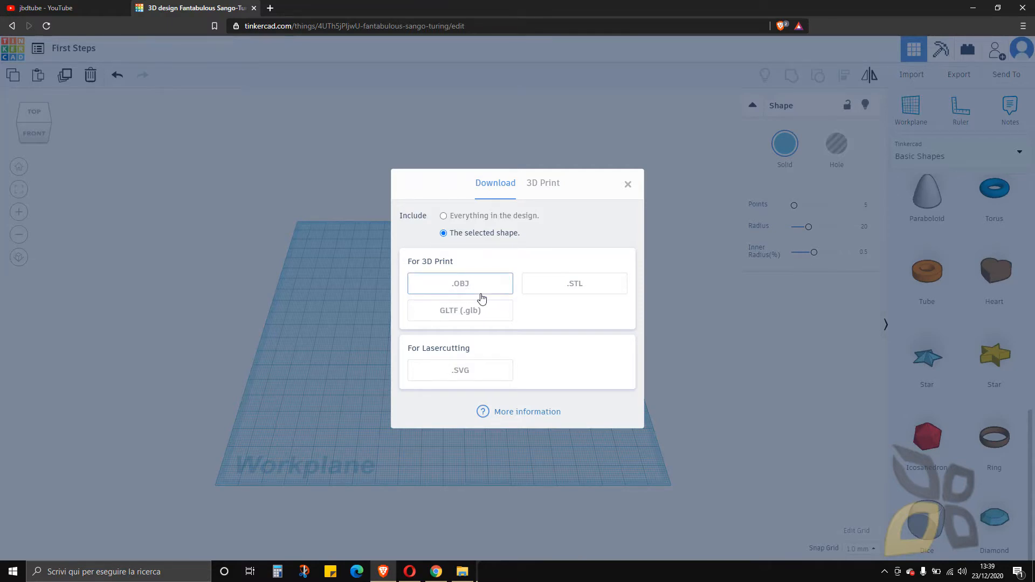
click(628, 186)
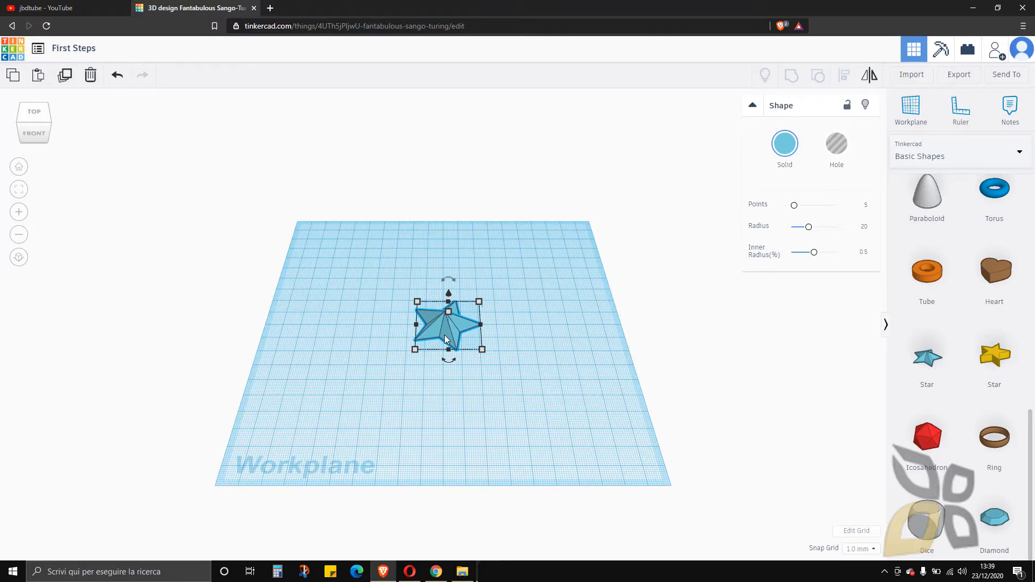
click(506, 185)
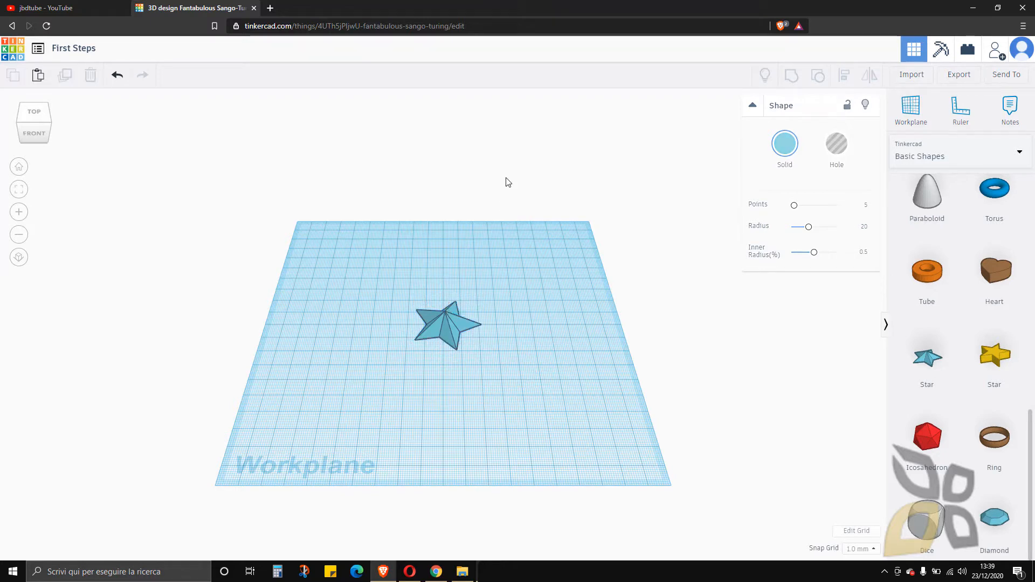
Inspect the selected star up close and show the design as Blocks
click(458, 316)
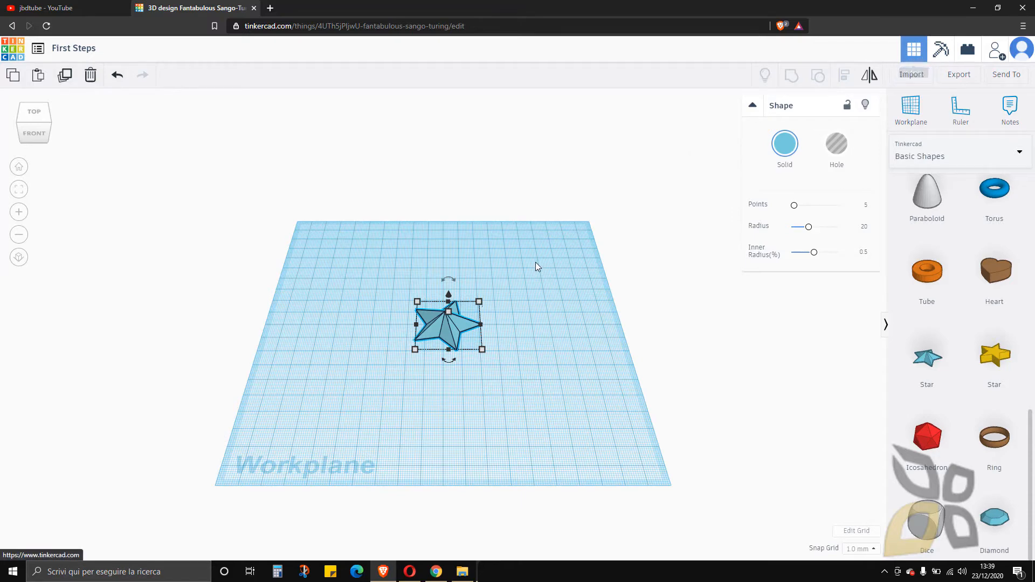
scroll(451, 302, up, 4)
scroll(451, 297, up, 5)
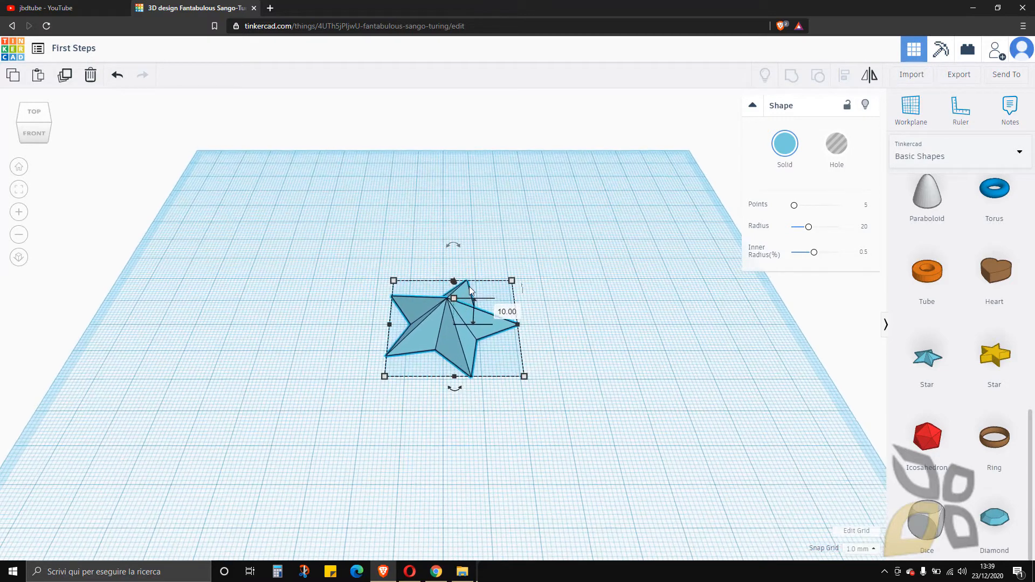
scroll(464, 318, up, 2)
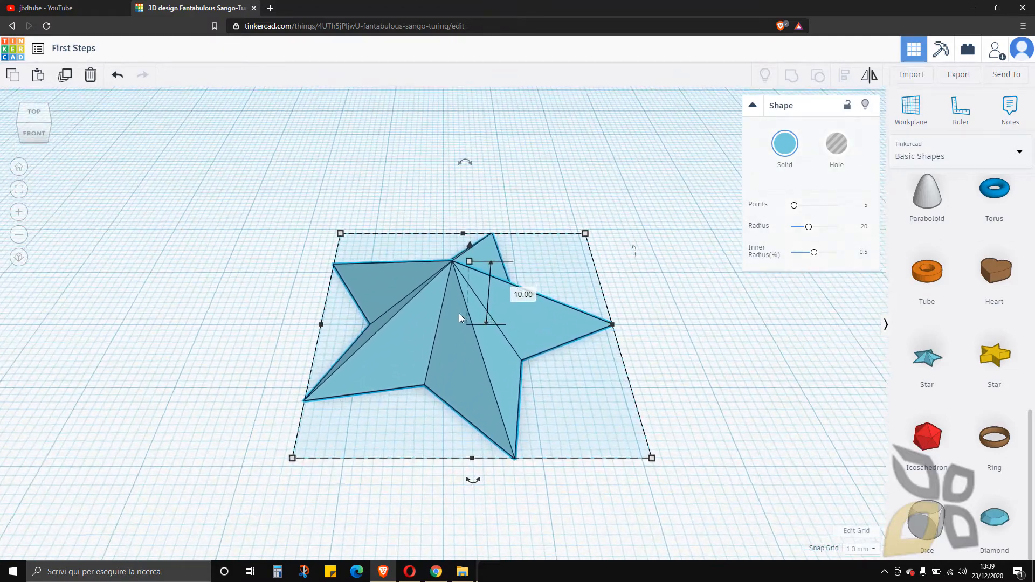
scroll(462, 317, down, 4)
click(941, 52)
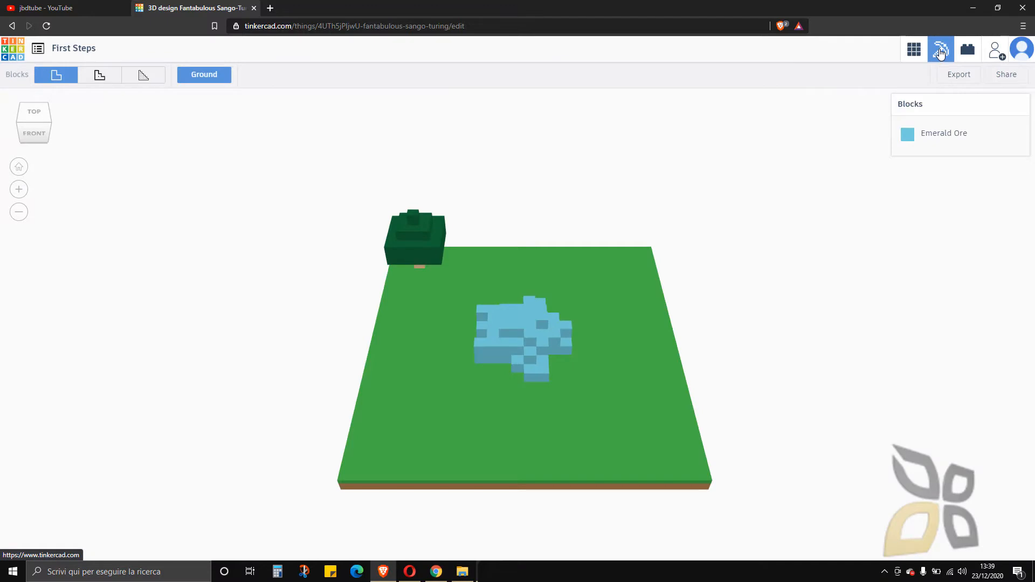
scroll(599, 345, up, 5)
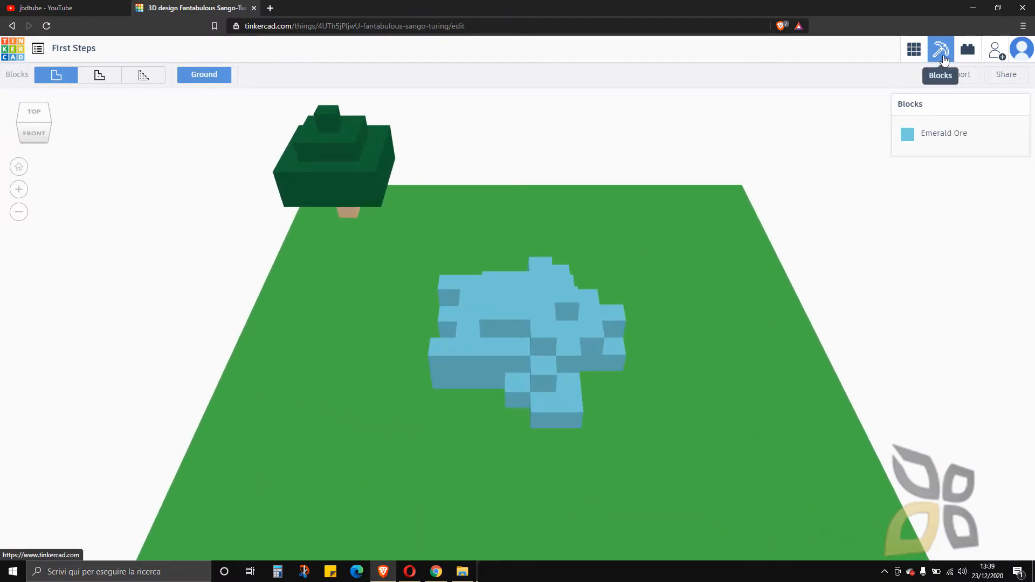
Show the design as Bricks, return it to the 3D design view and deselect the star
click(966, 50)
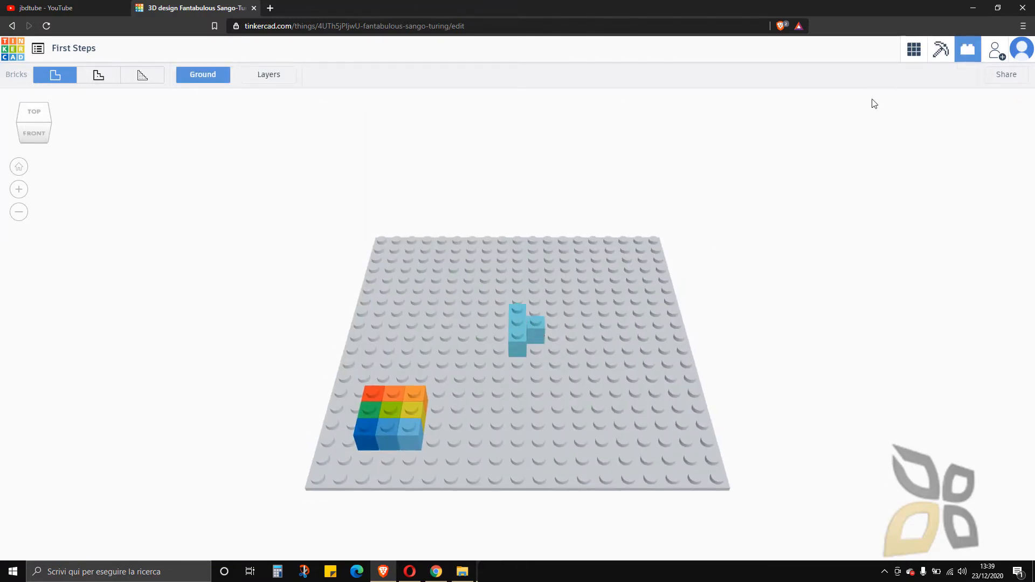
click(912, 51)
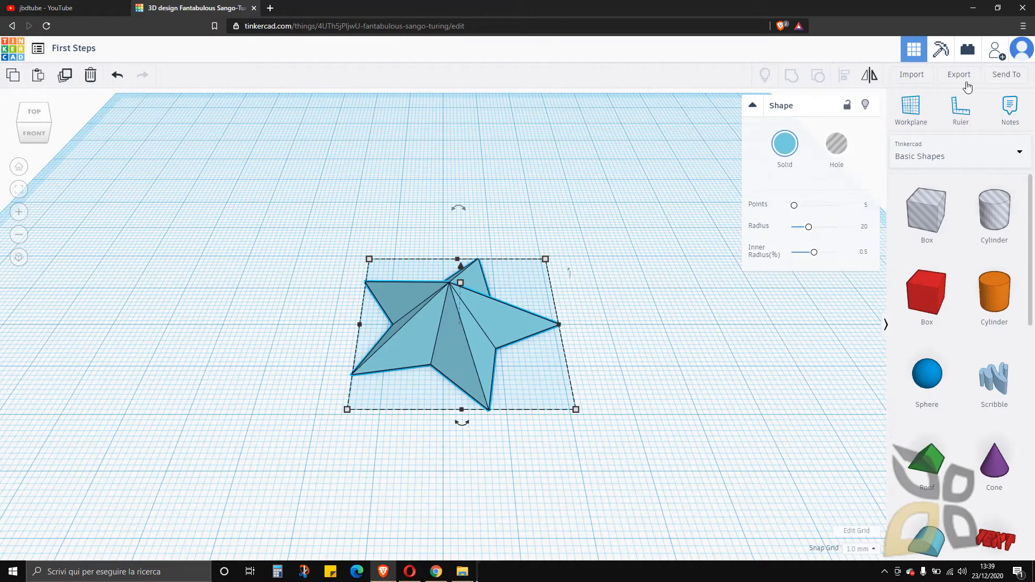
click(480, 417)
scroll(480, 416, down, 2)
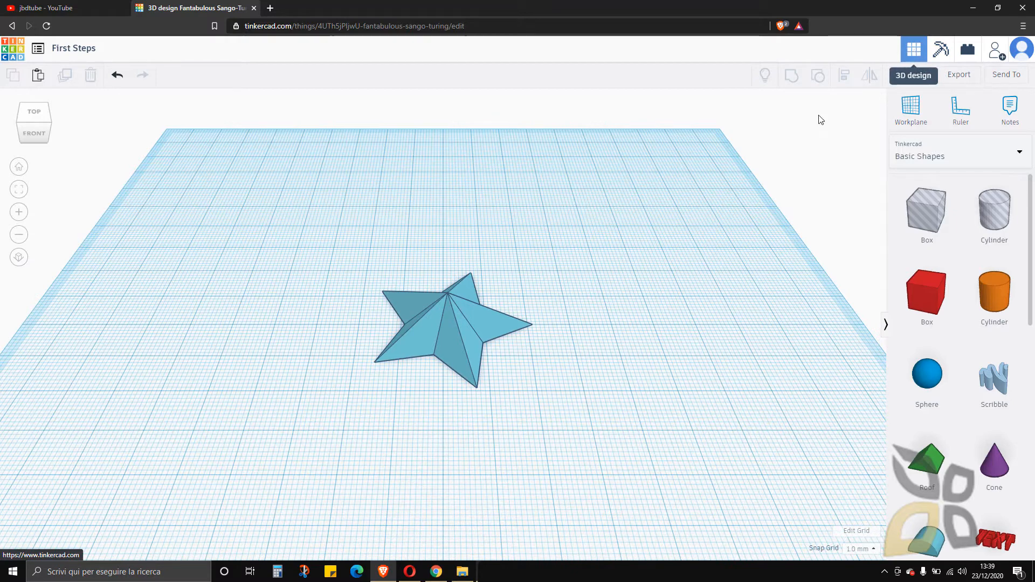
Select and deselect the star to compare which editing commands and shape settings are available
click(437, 344)
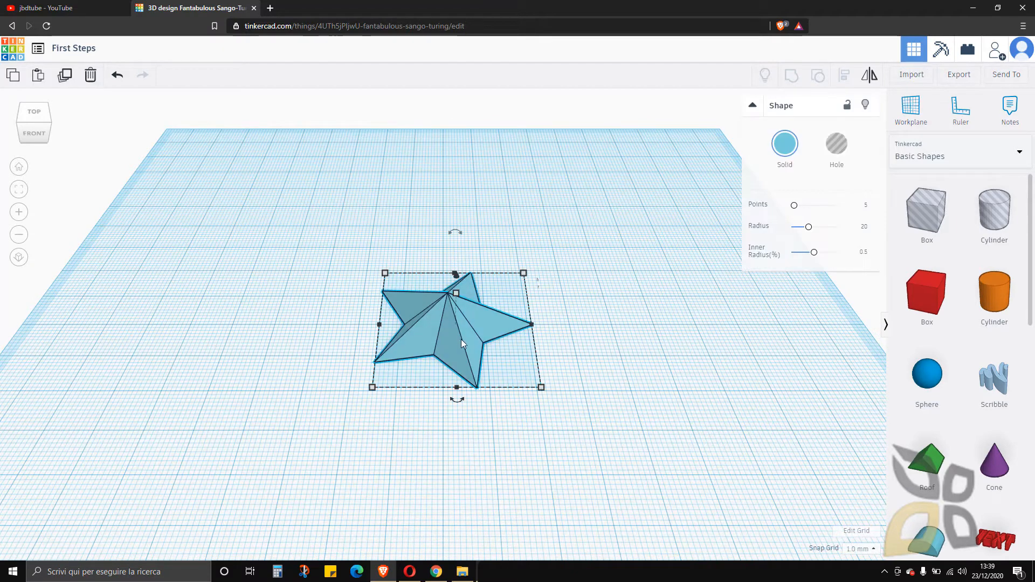
click(533, 237)
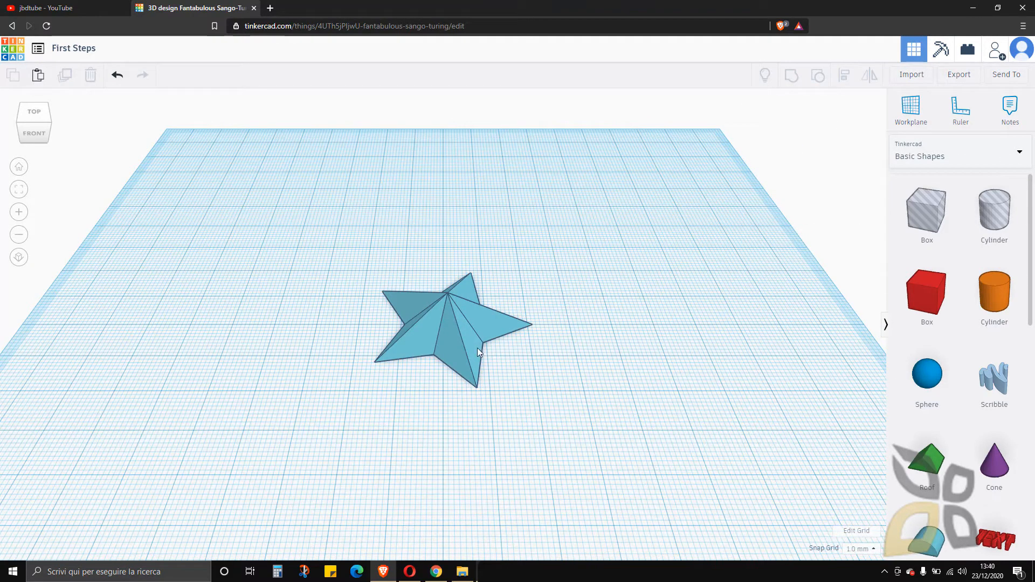
click(432, 326)
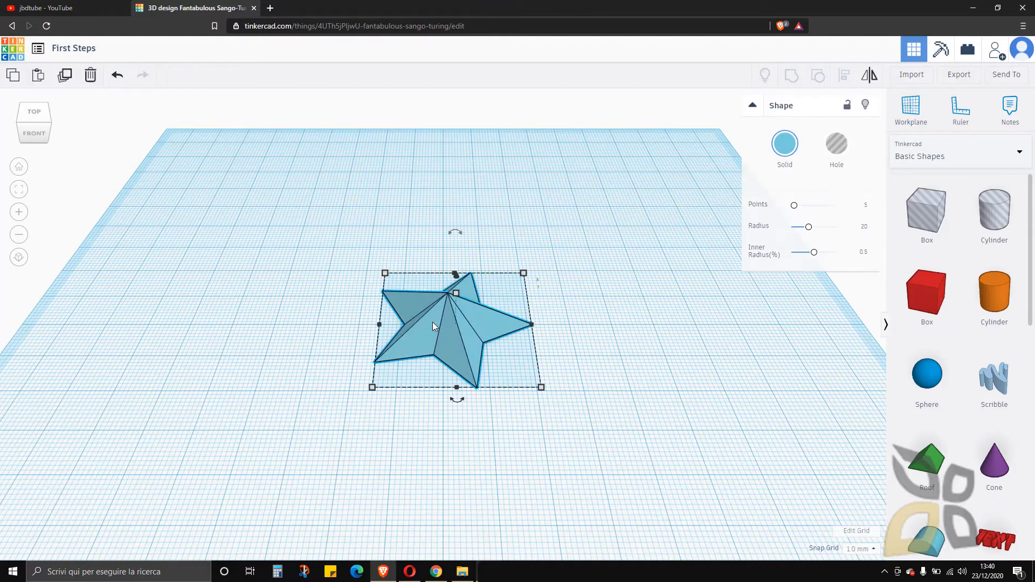
click(291, 243)
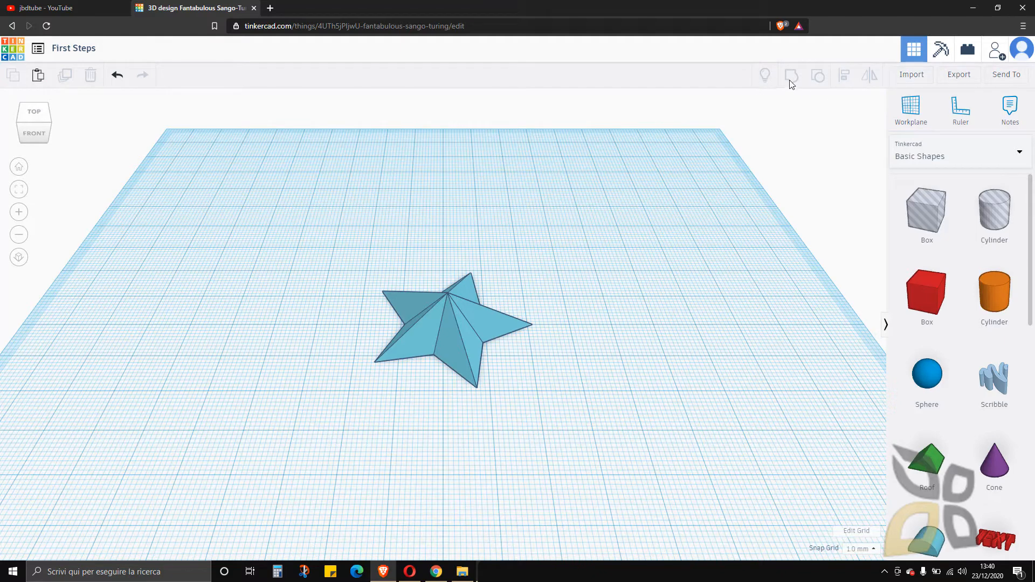
Undo the placement of the star and redo it
scroll(550, 137, down, 3)
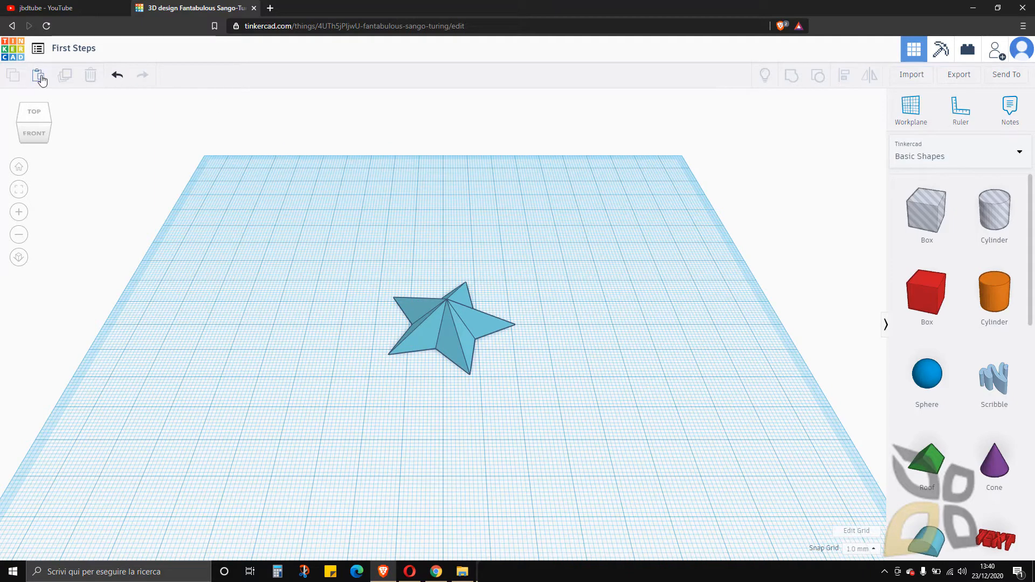
click(116, 75)
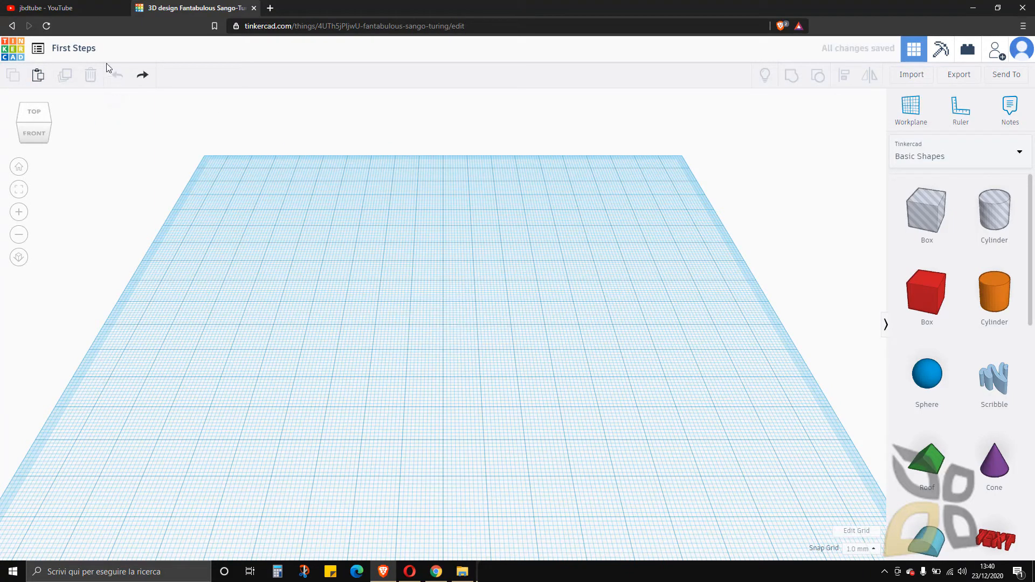
click(144, 77)
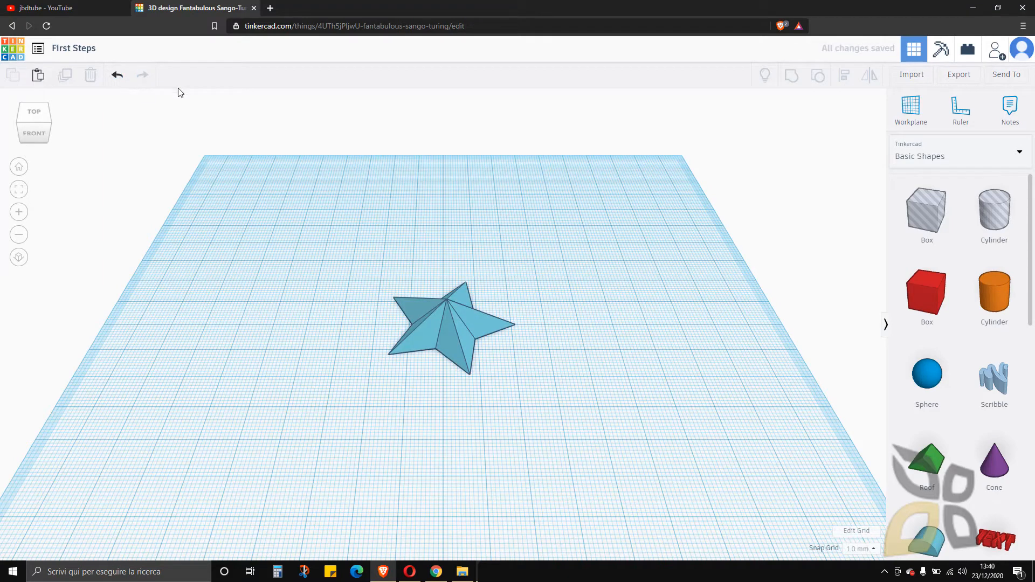
click(438, 320)
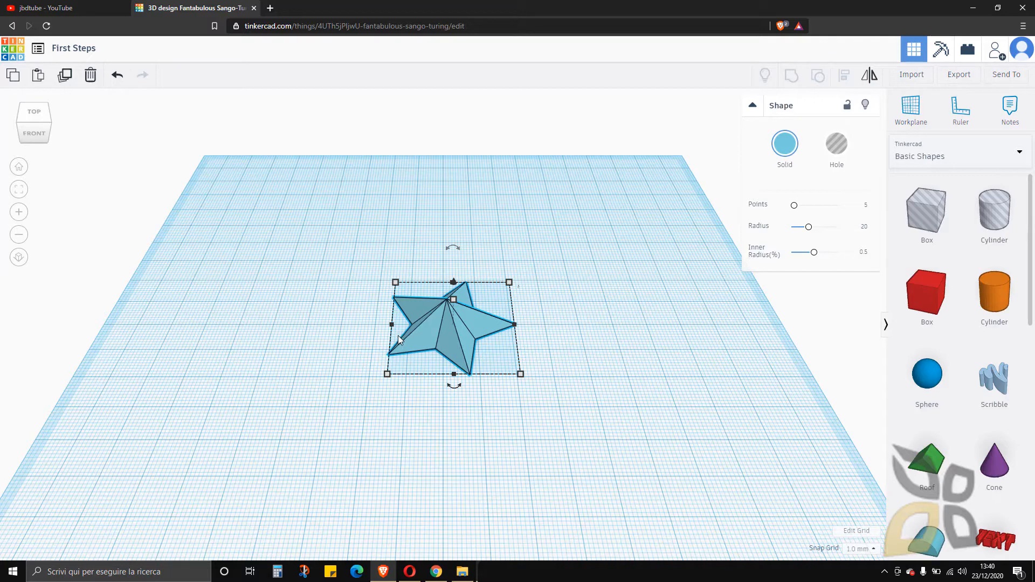
click(415, 242)
click(463, 324)
click(415, 191)
click(460, 320)
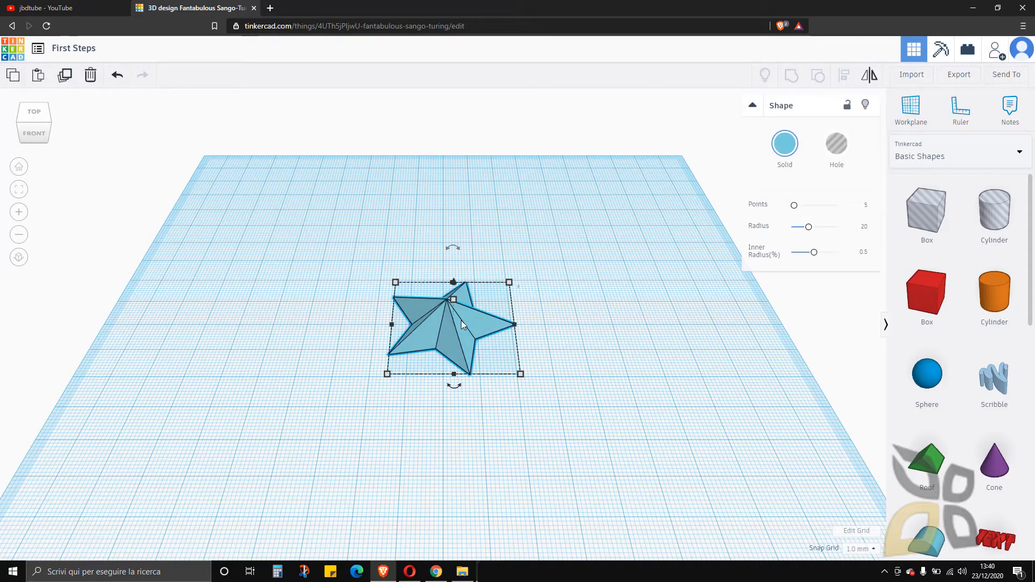
click(399, 244)
Stretch the star on the workplane to about 51 mm wide and 51 mm deep
click(445, 310)
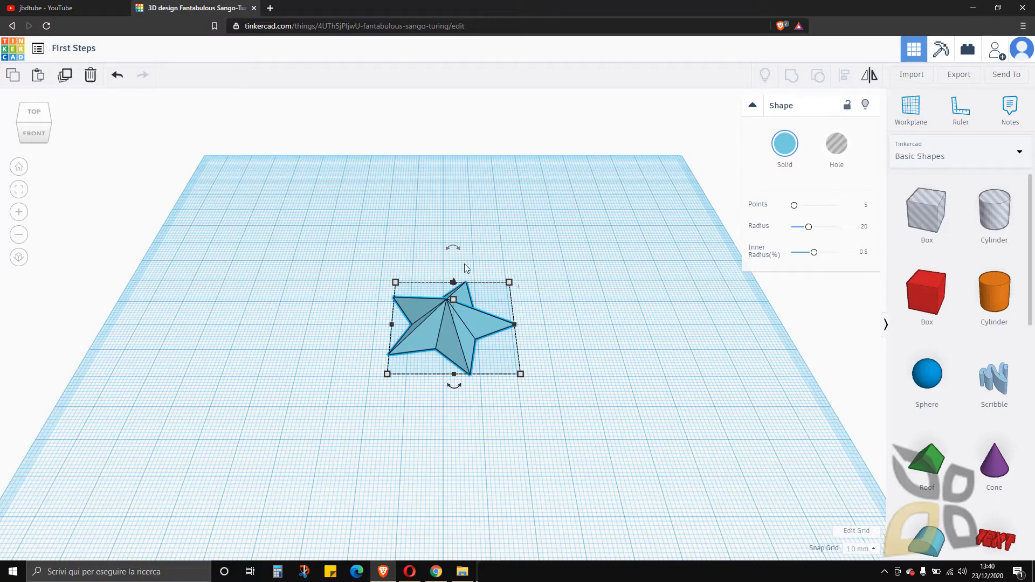
mouse_move(510, 283)
mouse_down()
mouse_move(599, 232)
mouse_move(597, 179)
mouse_move(414, 183)
mouse_move(532, 209)
mouse_move(620, 297)
mouse_move(394, 308)
mouse_move(519, 300)
mouse_move(428, 273)
mouse_move(432, 187)
mouse_move(600, 259)
mouse_move(607, 199)
mouse_move(639, 193)
mouse_move(732, 287)
mouse_move(884, 233)
mouse_move(527, 249)
mouse_move(596, 233)
mouse_move(559, 240)
mouse_move(472, 277)
mouse_move(508, 277)
mouse_move(511, 259)
mouse_move(509, 328)
mouse_move(509, 205)
mouse_move(505, 296)
mouse_up()
drag(502, 239, 541, 240)
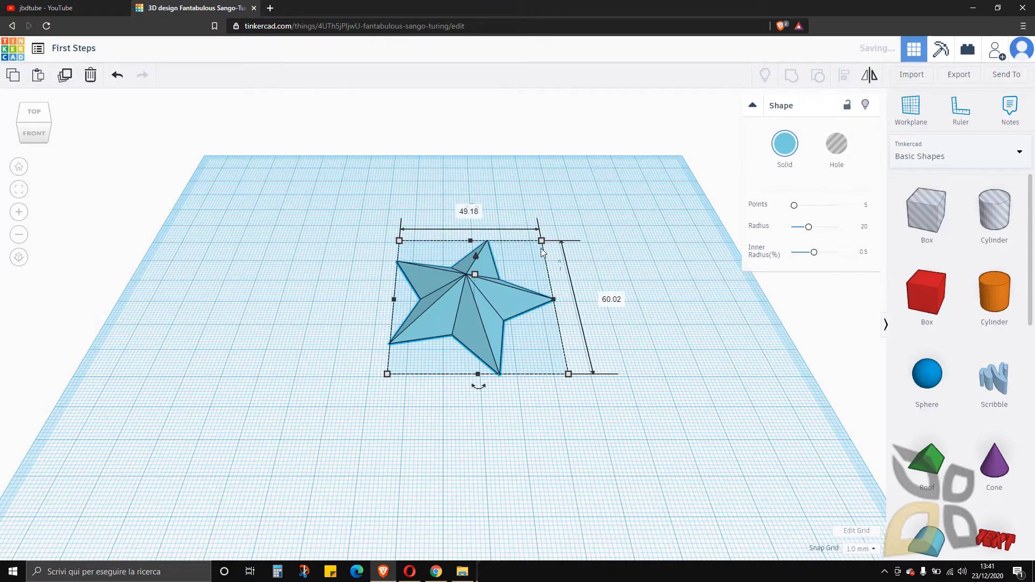
mouse_move(470, 244)
mouse_down()
mouse_move(475, 321)
mouse_move(461, 201)
mouse_move(468, 264)
mouse_up()
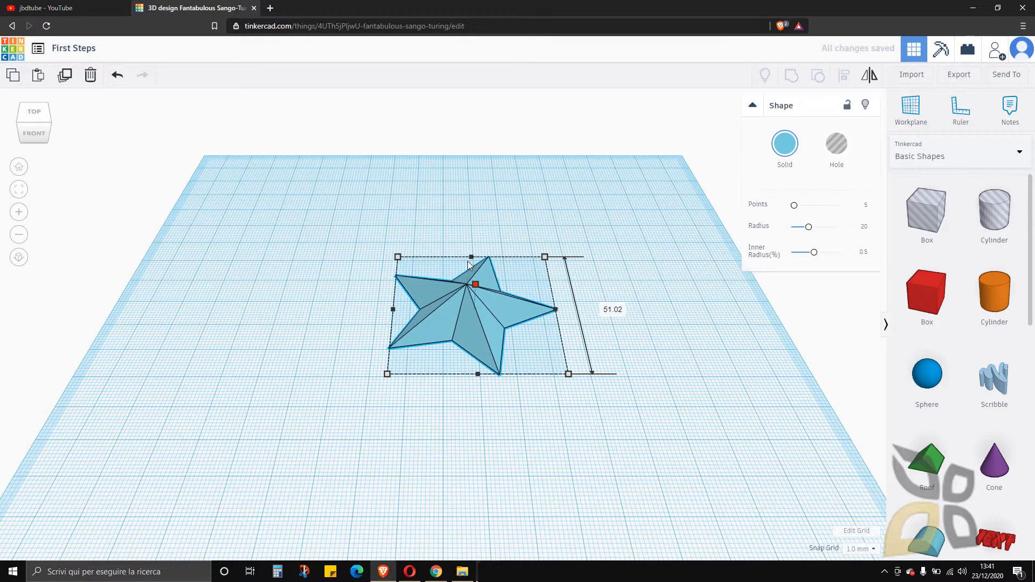
drag(393, 309, 390, 350)
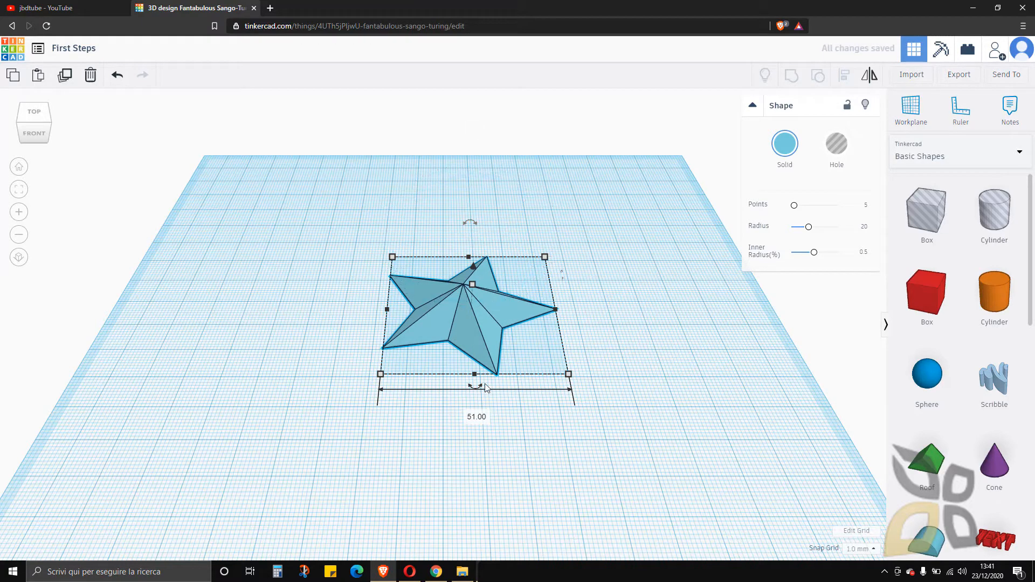
Try out the star's rotation handles, including rotation about its vertical axis
mouse_move(481, 389)
mouse_down()
mouse_move(545, 349)
mouse_move(575, 297)
mouse_move(565, 356)
mouse_move(478, 401)
mouse_move(482, 411)
mouse_move(542, 363)
mouse_move(503, 258)
mouse_move(492, 369)
mouse_move(479, 377)
mouse_up()
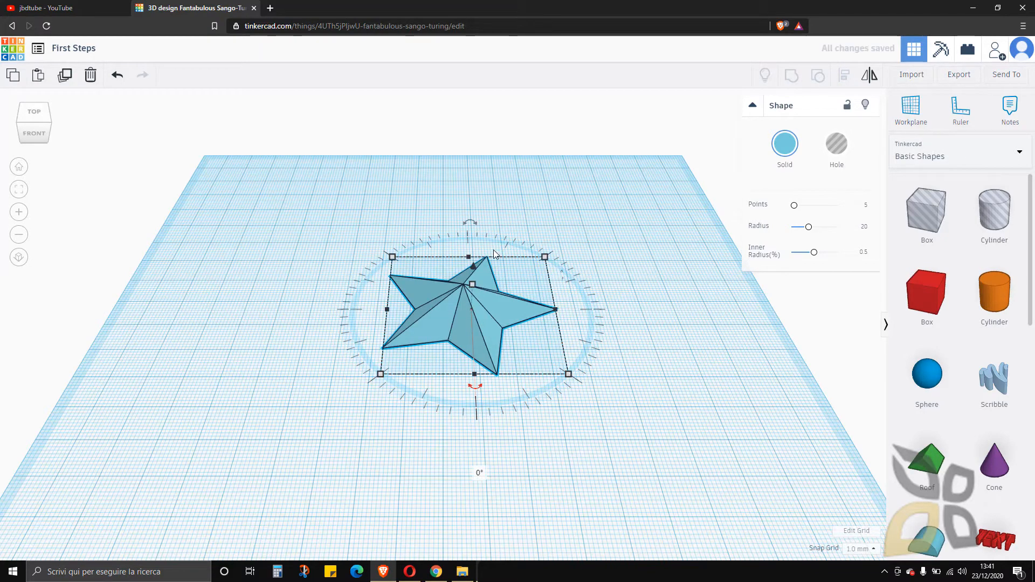
drag(469, 224, 544, 269)
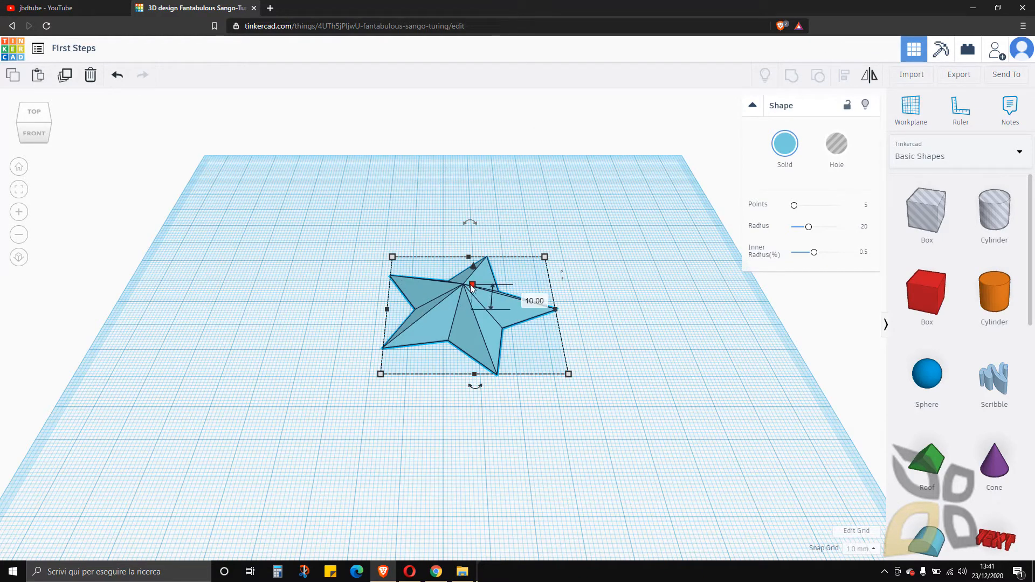
Raise the star off the workplane and set its height above it to 10 mm
drag(473, 266, 483, 378)
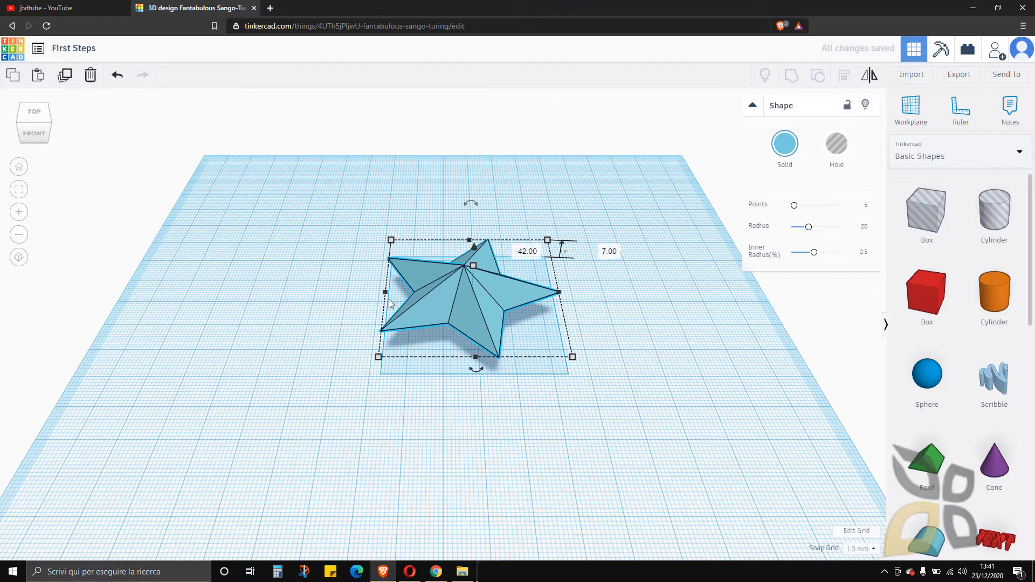
click(609, 252)
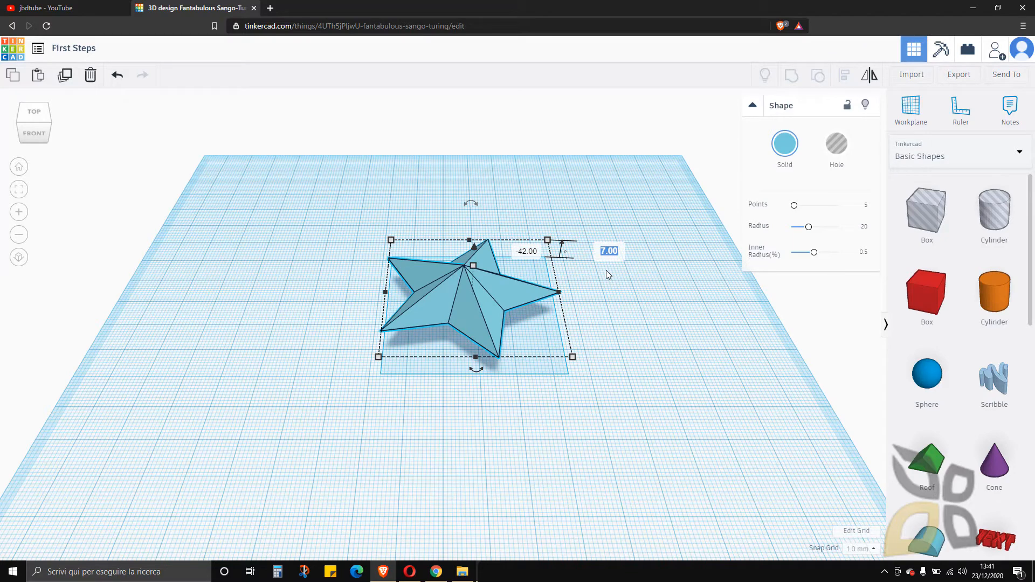
text(10)
key(Return)
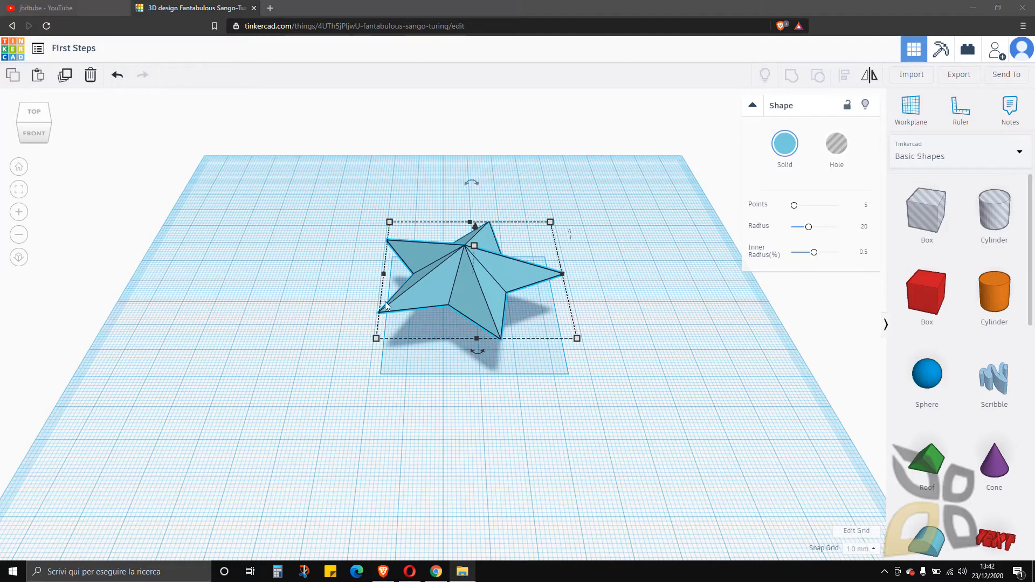
Copy the star, move the original 52 mm to the left, and place a pasted copy to its right, shifted 31.5 mm
click(374, 211)
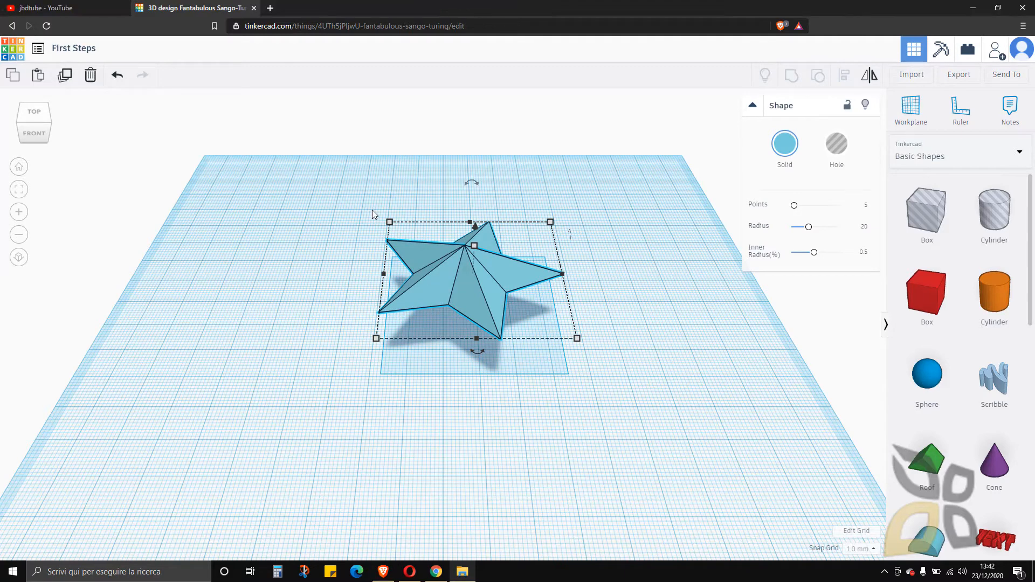
click(461, 267)
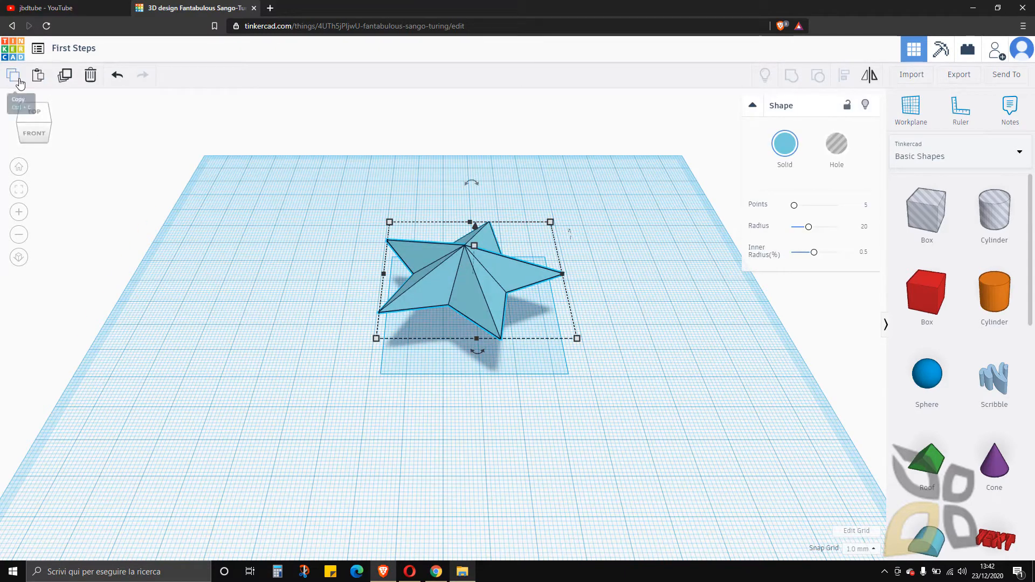
drag(477, 289, 293, 298)
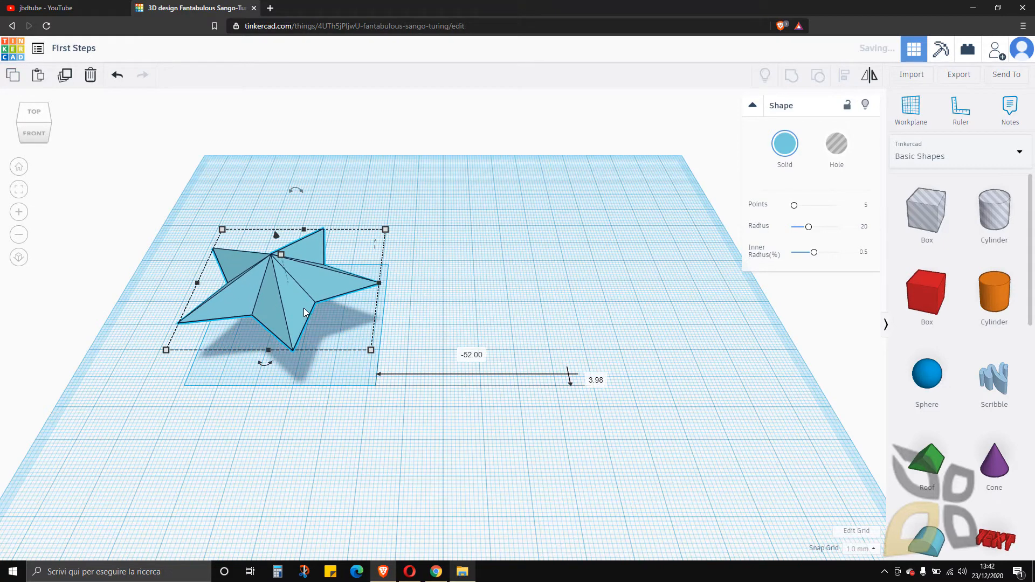
click(39, 80)
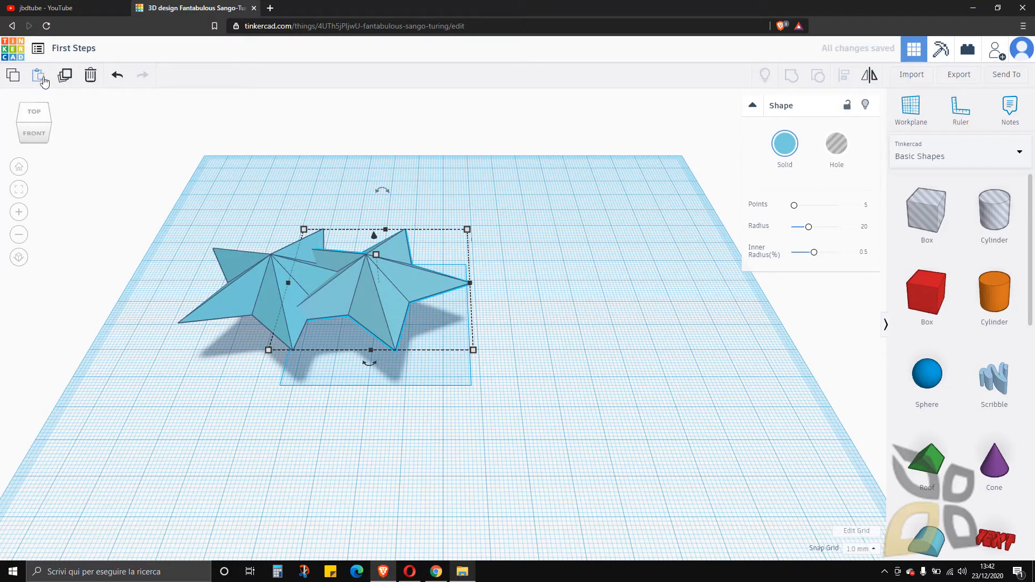
drag(397, 261, 499, 302)
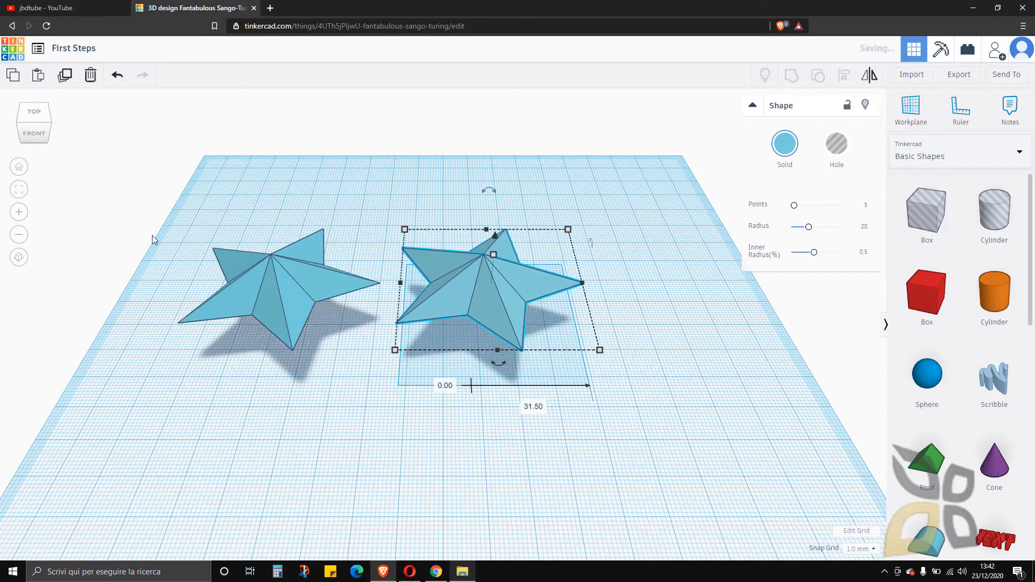
Duplicate the right-hand star twice, placing the copies in a diagonal row towards the workplane's back right corner
click(66, 76)
drag(515, 270, 589, 228)
click(65, 76)
drag(590, 189, 663, 154)
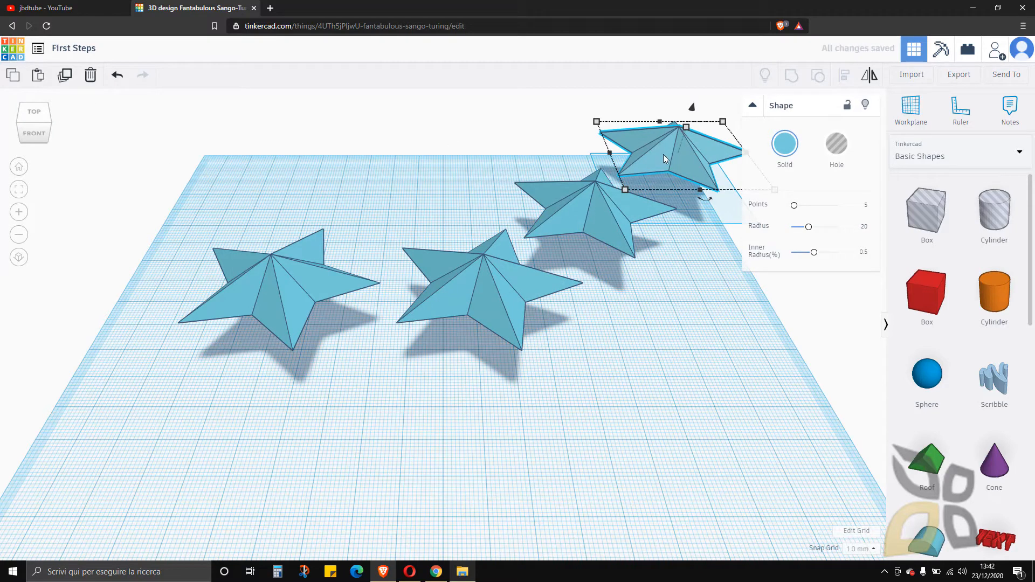
scroll(355, 371, down, 6)
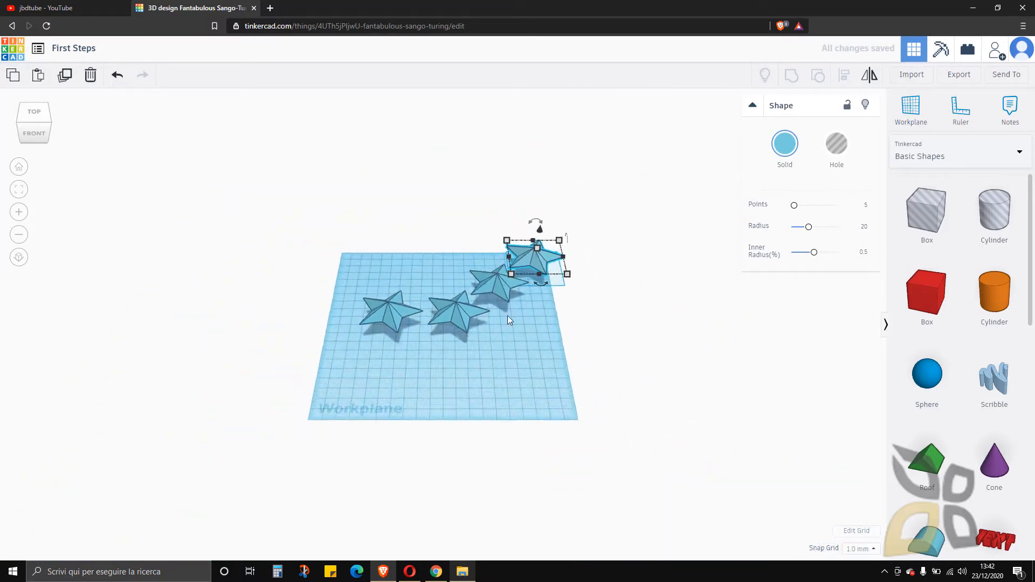
scroll(509, 320, up, 2)
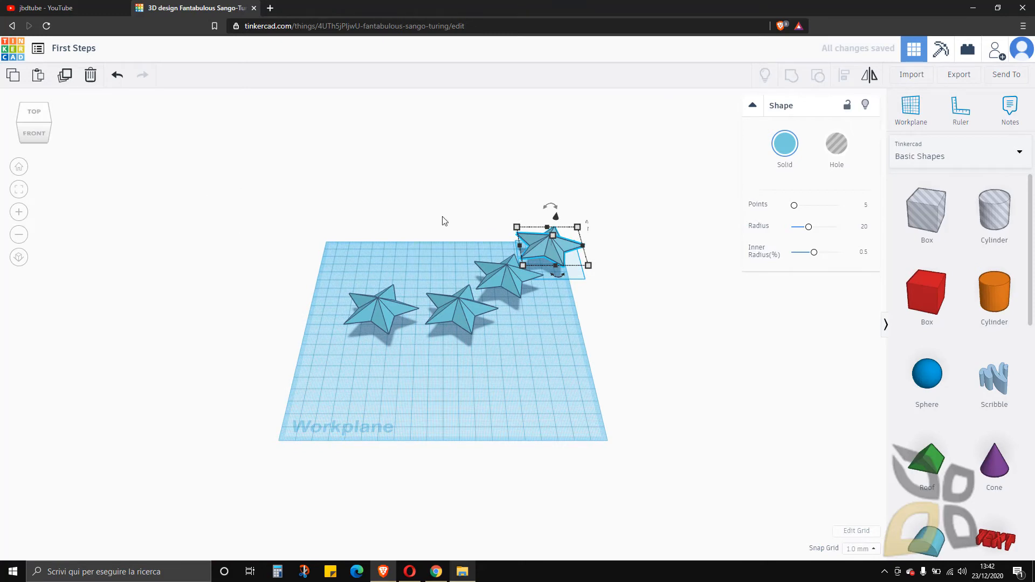
Repeat the duplication eight more times to extend the diagonal row of stars beyond the workplane
click(67, 78)
click(67, 78)
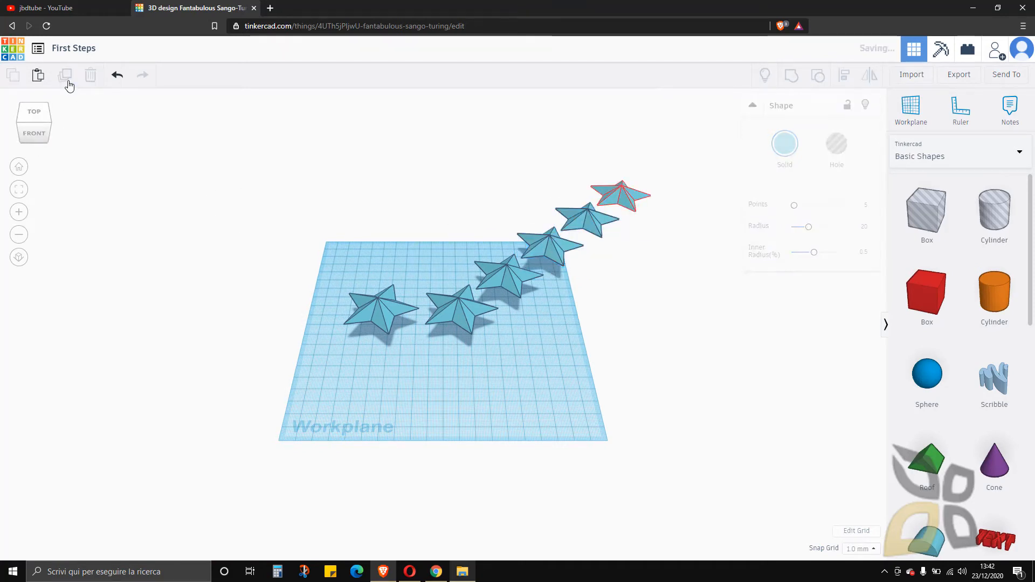
click(67, 78)
click(67, 78)
click(67, 78)
click(67, 78)
click(67, 78)
click(67, 78)
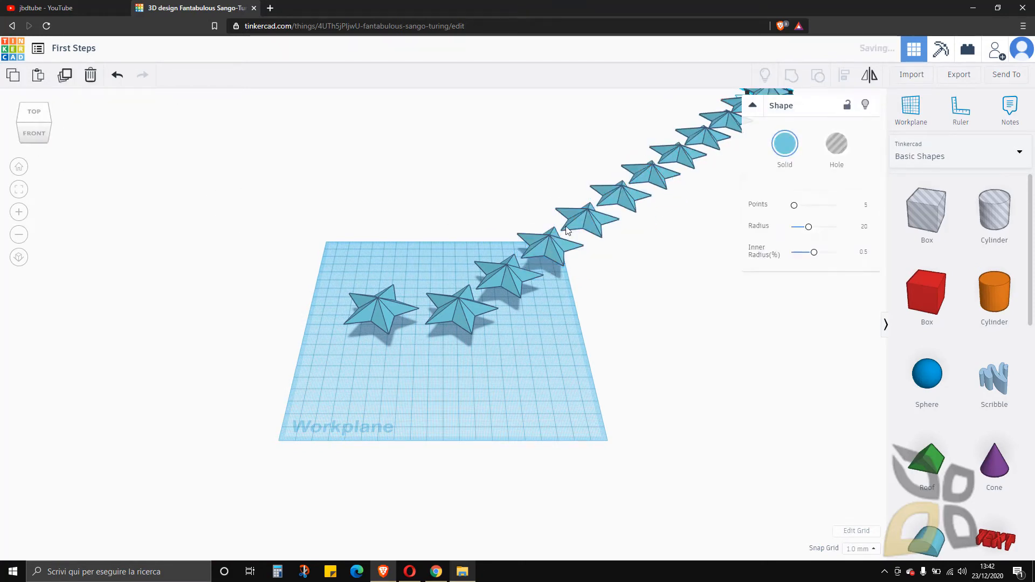
Undo the star duplications until only the two side-by-side stars are left
key(ctrl+z)
key(ctrl+z)
key(ctrl+z)
key(ctrl+z)
key(ctrl+z)
key(ctrl+z)
key(ctrl+z)
key(ctrl+z)
key(ctrl+z)
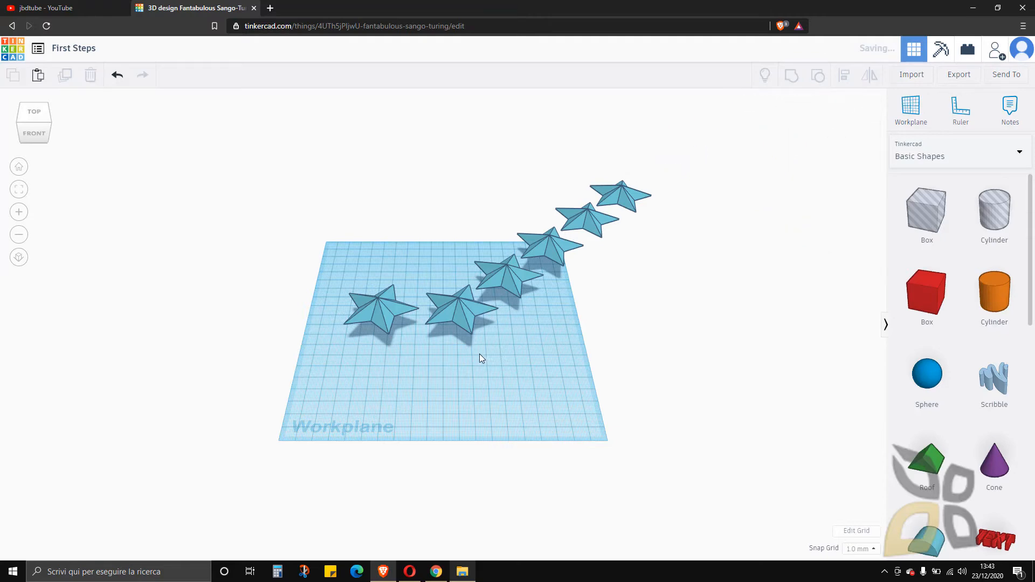
key(ctrl+z)
Delete the left-hand star and select the remaining star
scroll(398, 300, up, 5)
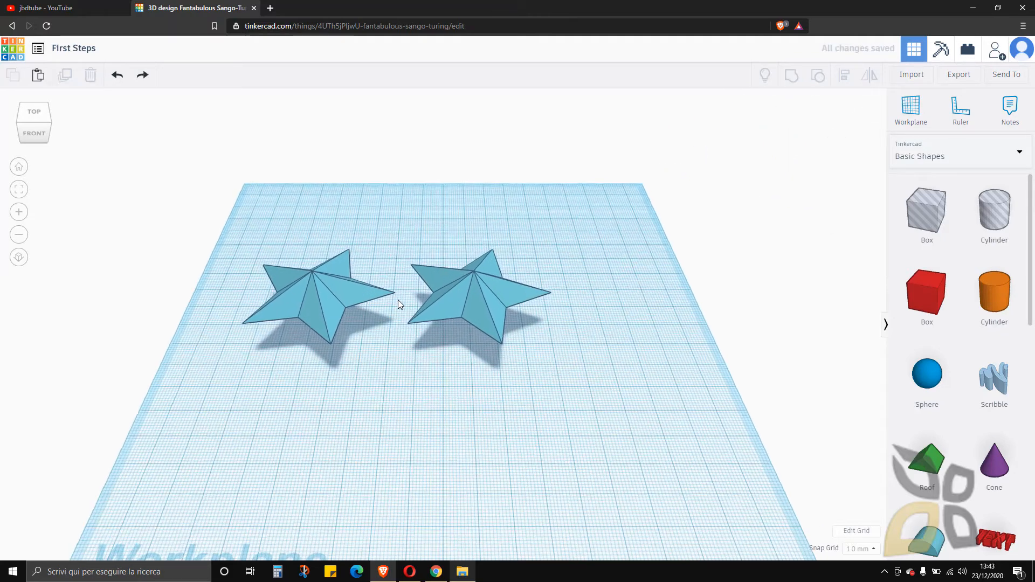
click(251, 288)
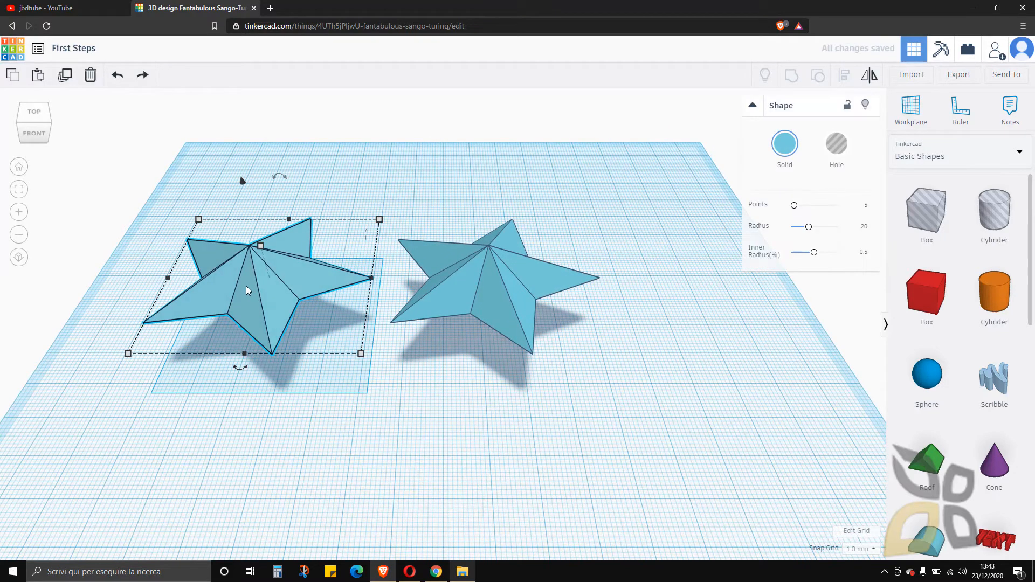
drag(247, 287, 483, 274)
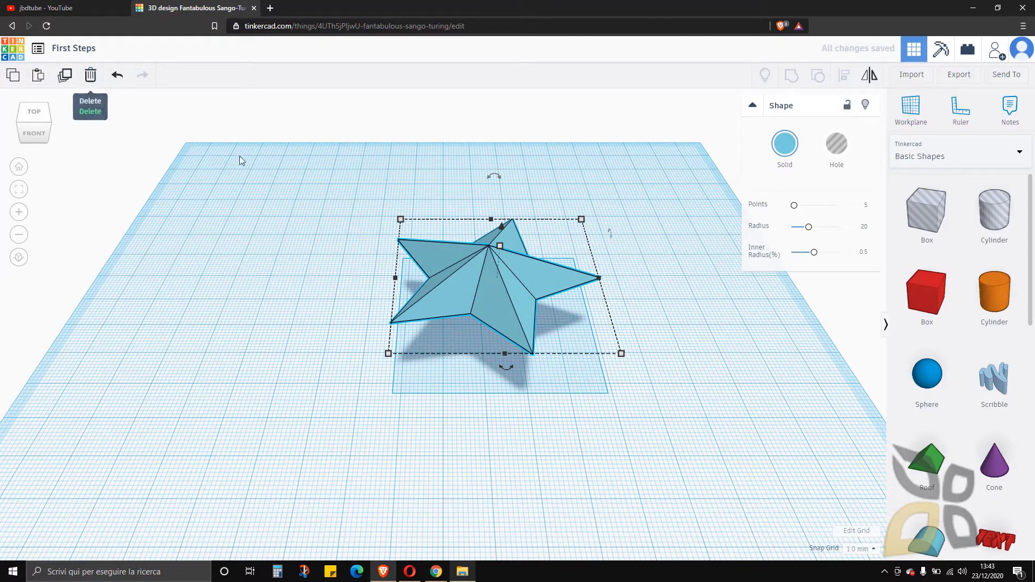
Delete the remaining star, undo the deletion and select the restored star
key(Delete)
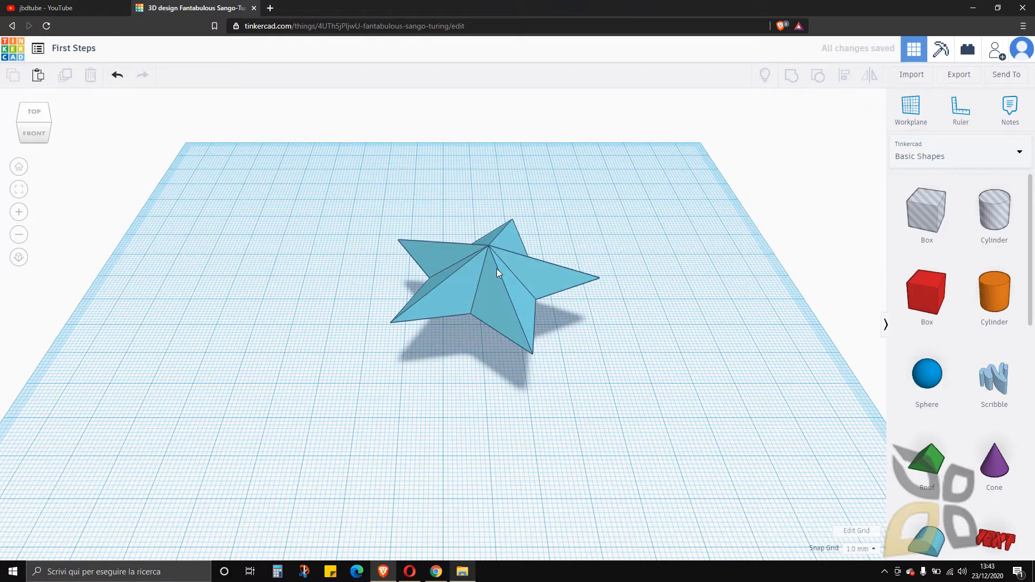
click(496, 269)
key(Delete)
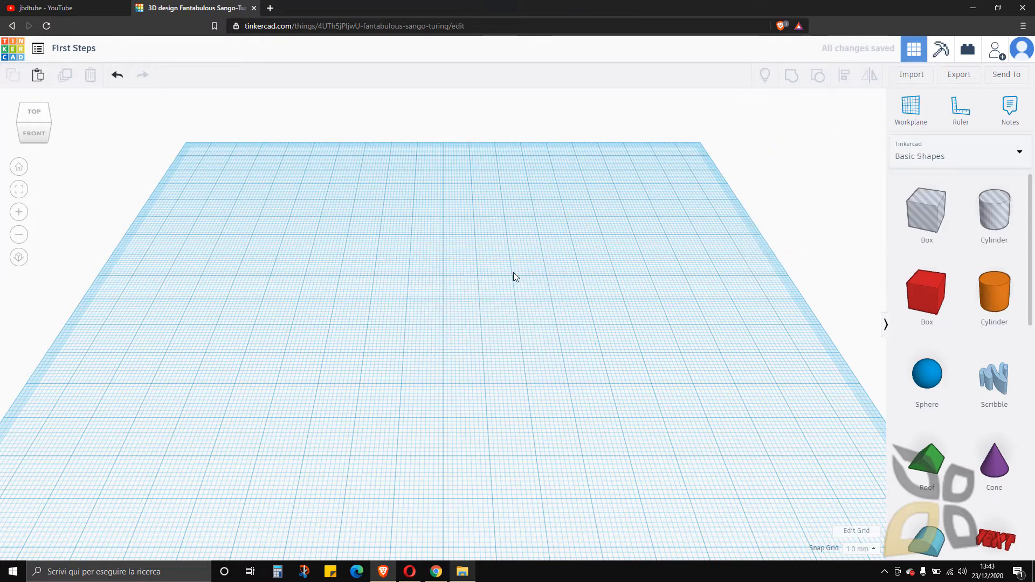
key(ctrl+z)
click(481, 274)
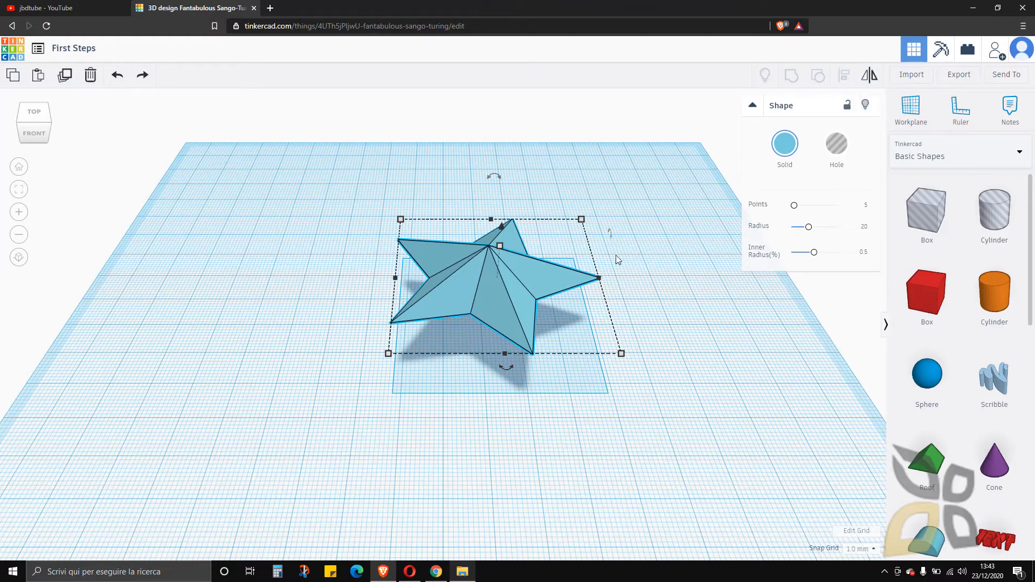
Rotate the star by 96° so that it stands upright on the workplane, and deselect it
drag(611, 240, 628, 162)
drag(497, 176, 323, 222)
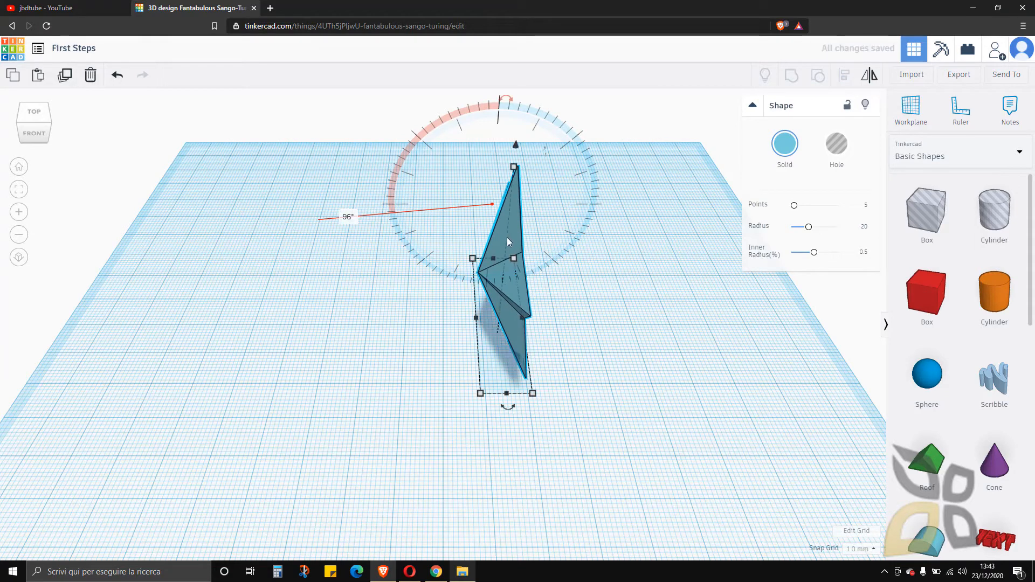
scroll(496, 243, down, 2)
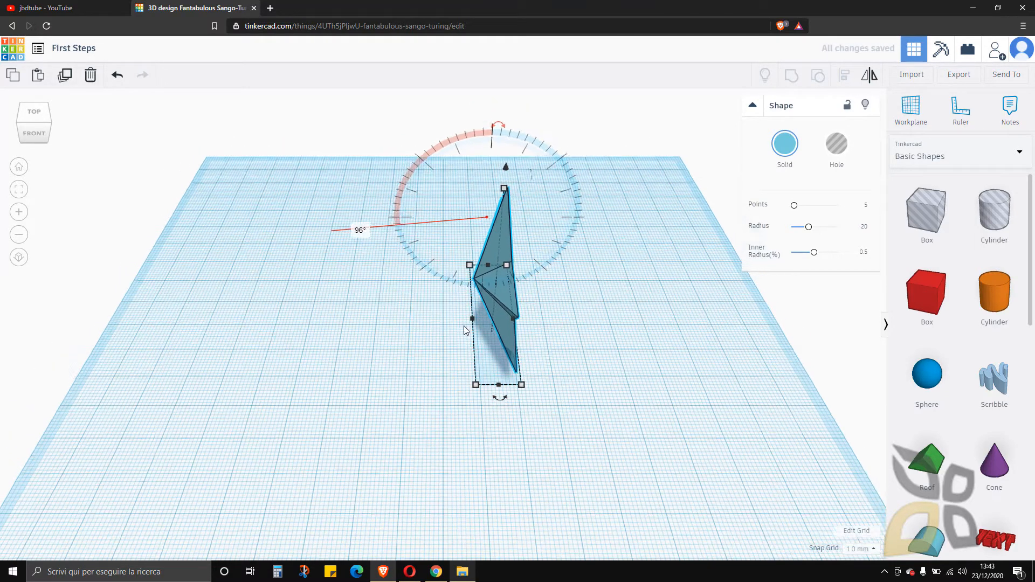
click(391, 292)
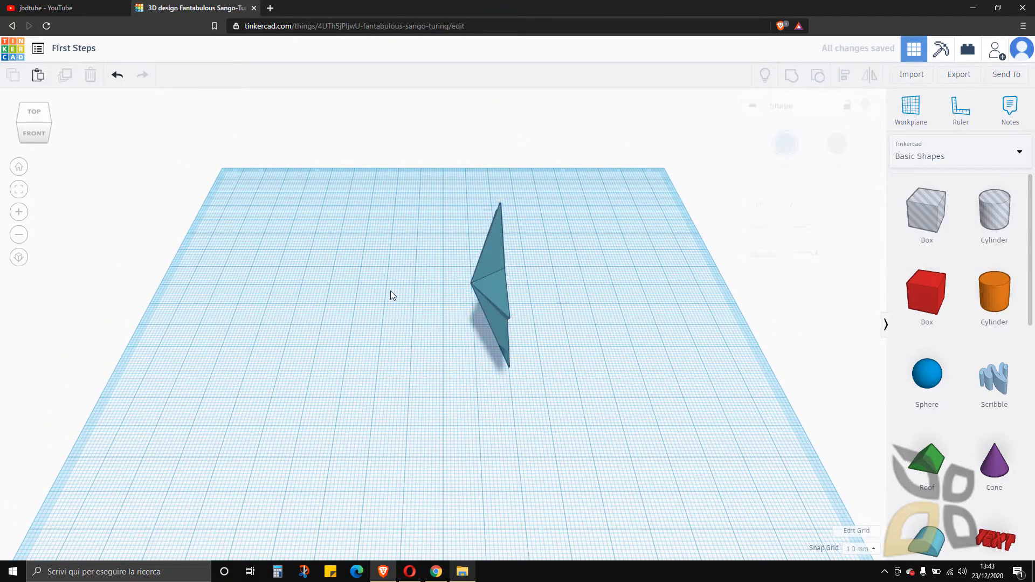
click(494, 264)
click(420, 300)
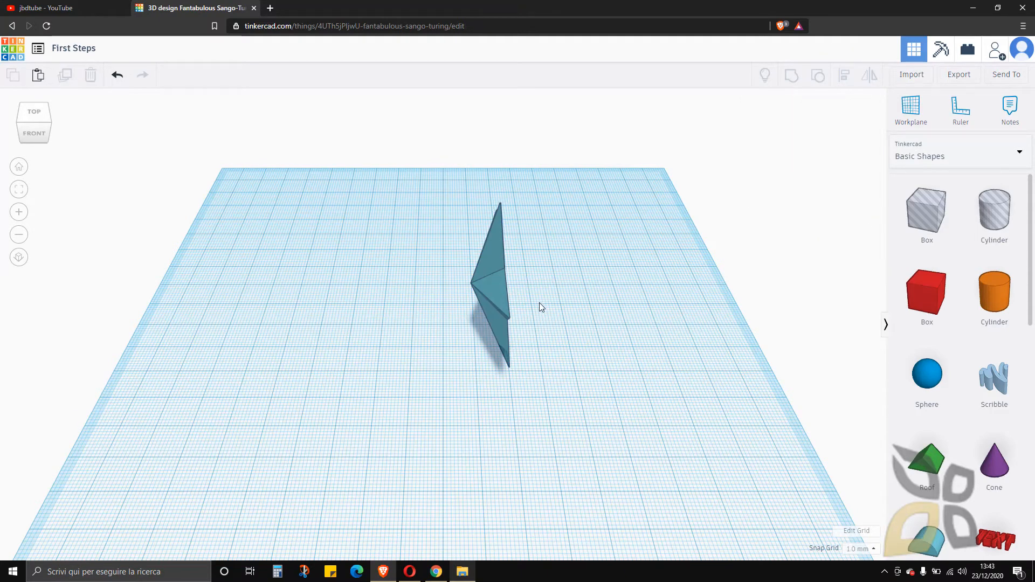
Examine the upright star from several angles and distances
right_drag(541, 306, 535, 222)
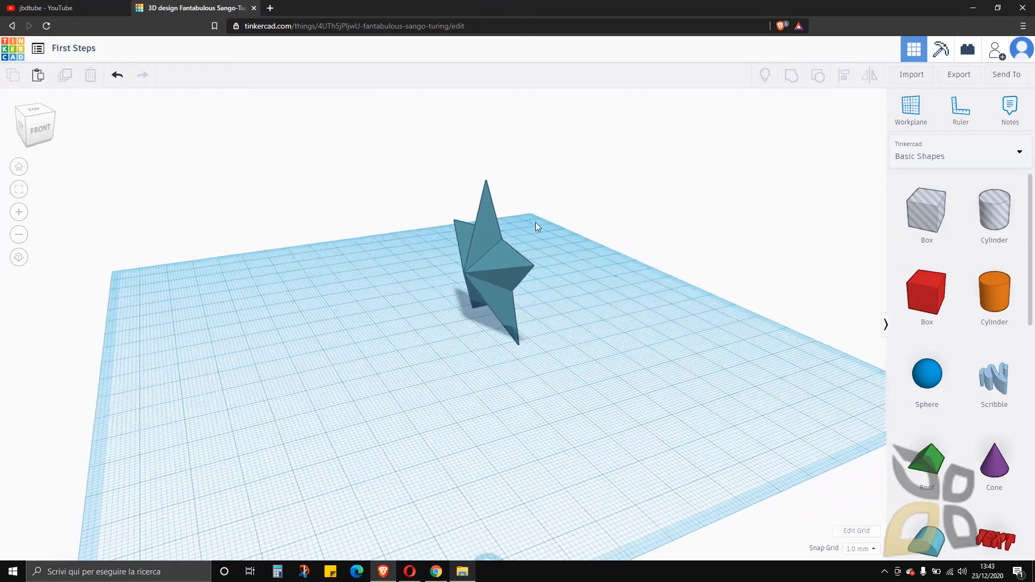
scroll(503, 235, up, 5)
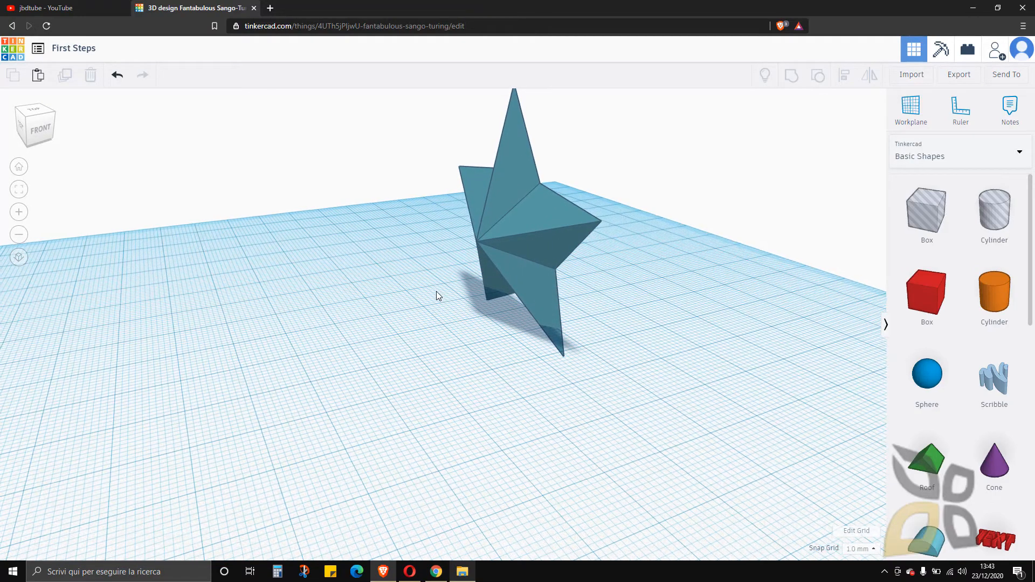
right_drag(436, 291, 536, 175)
scroll(532, 192, up, 4)
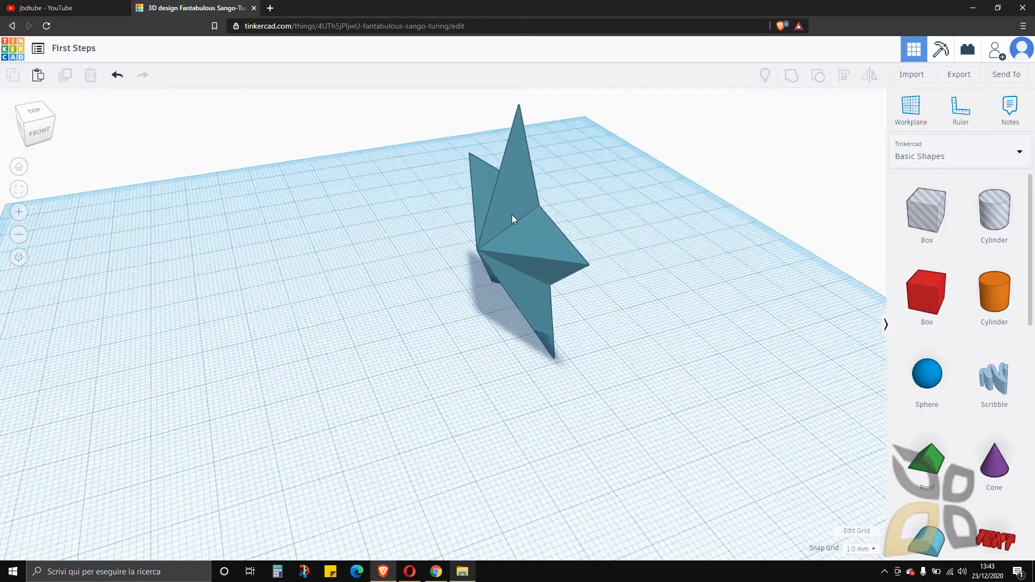
middle_drag(488, 257, 401, 303)
right_drag(591, 352, 458, 267)
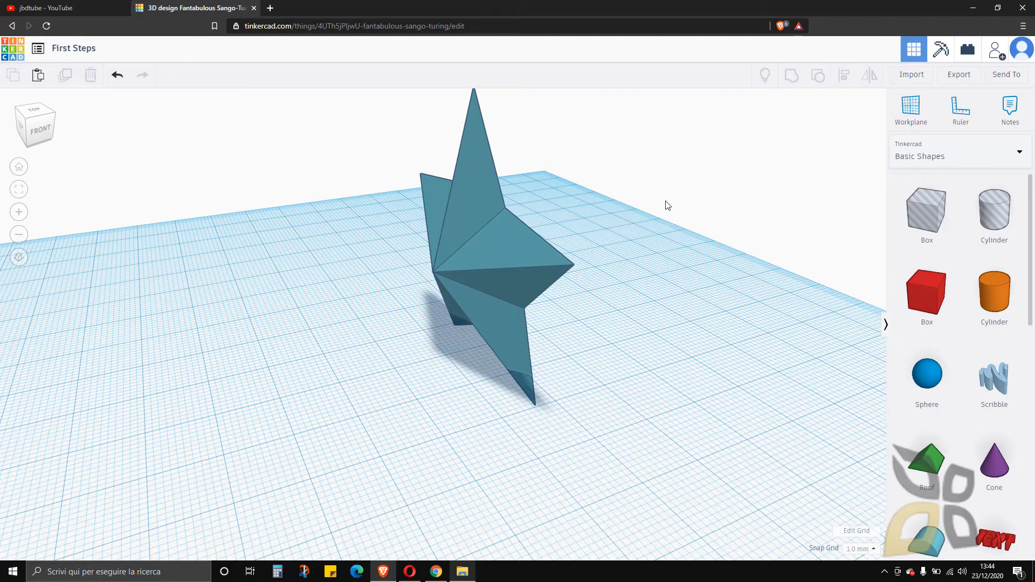
Mirror the star along its height, width and length, and flip it back to its original orientation
click(456, 254)
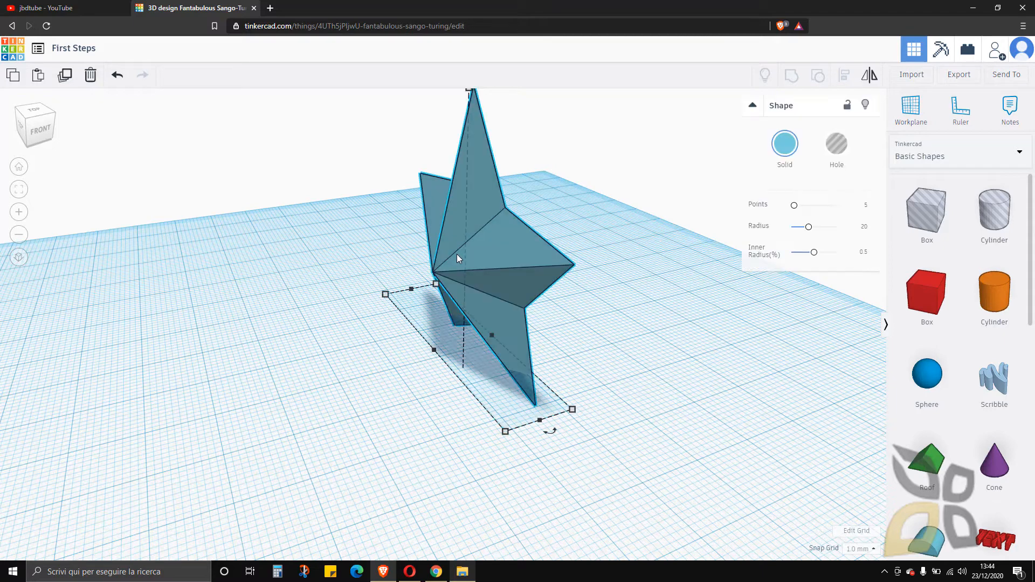
scroll(461, 431, down, 3)
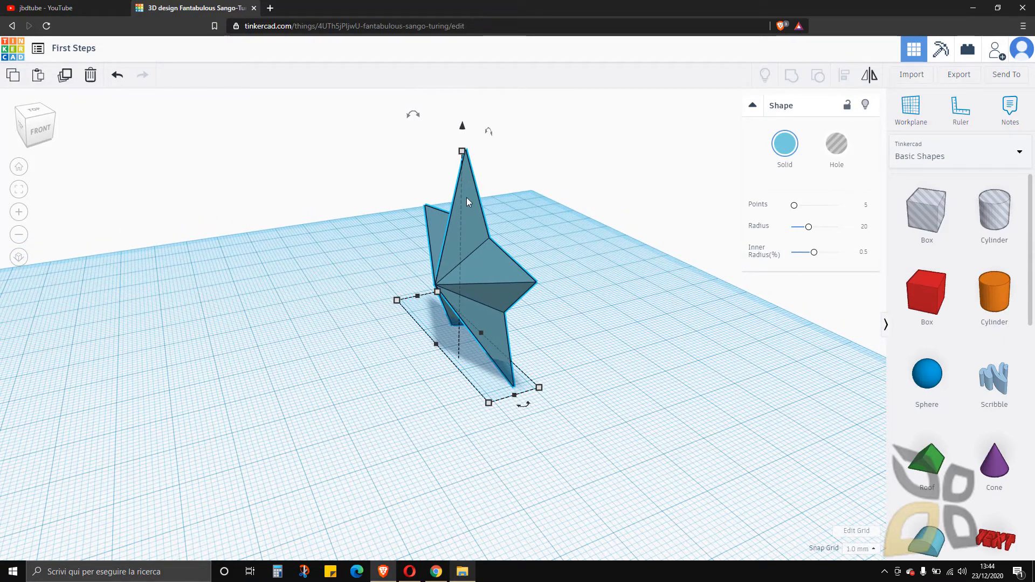
click(869, 76)
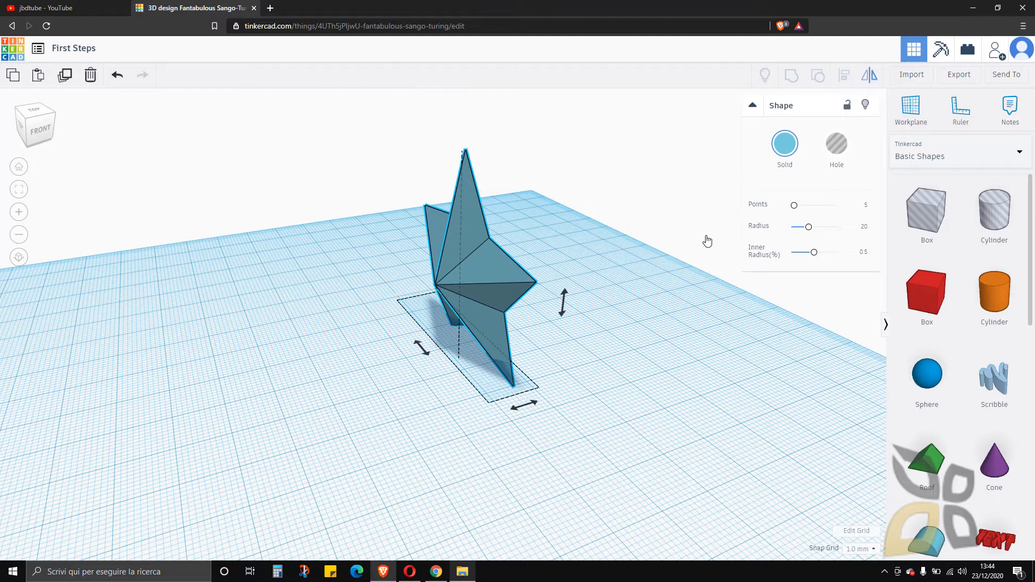
click(564, 305)
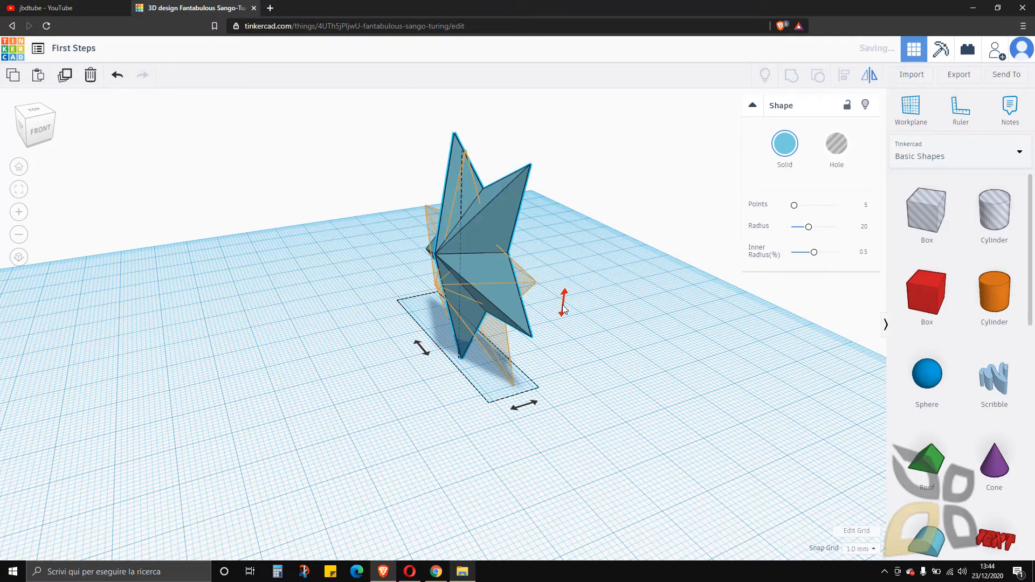
click(524, 405)
click(421, 347)
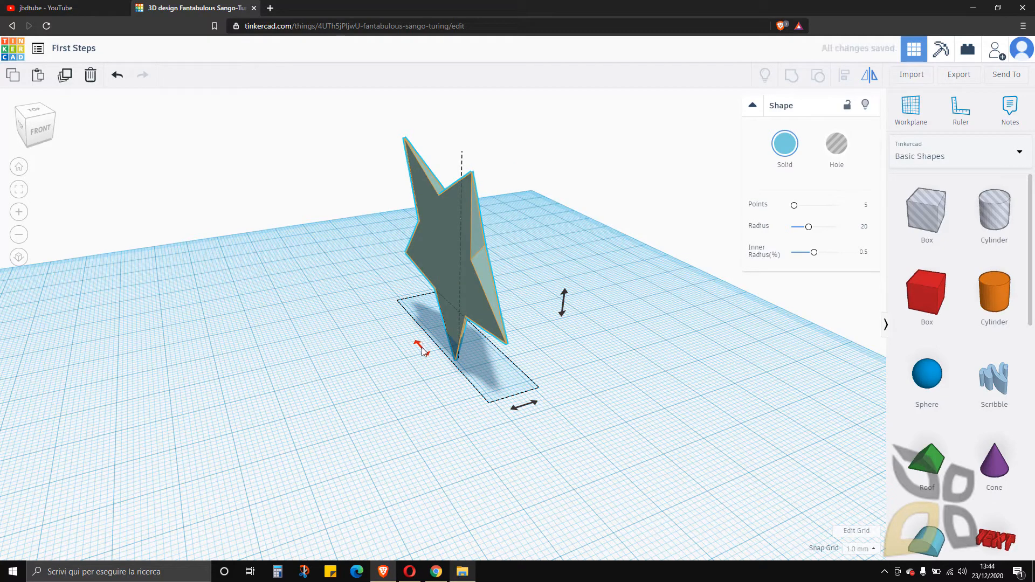
click(422, 346)
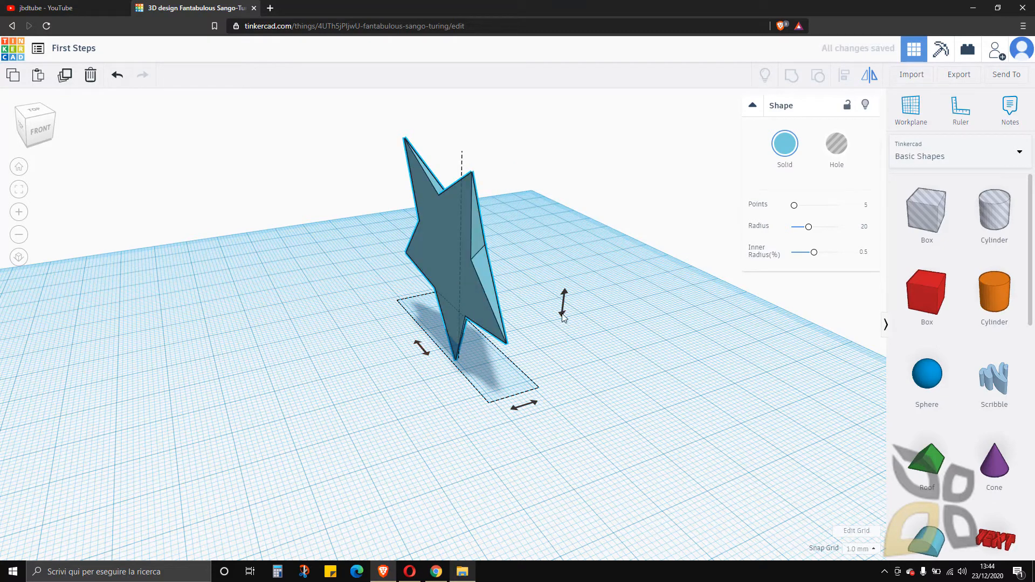
click(526, 408)
click(578, 189)
click(478, 238)
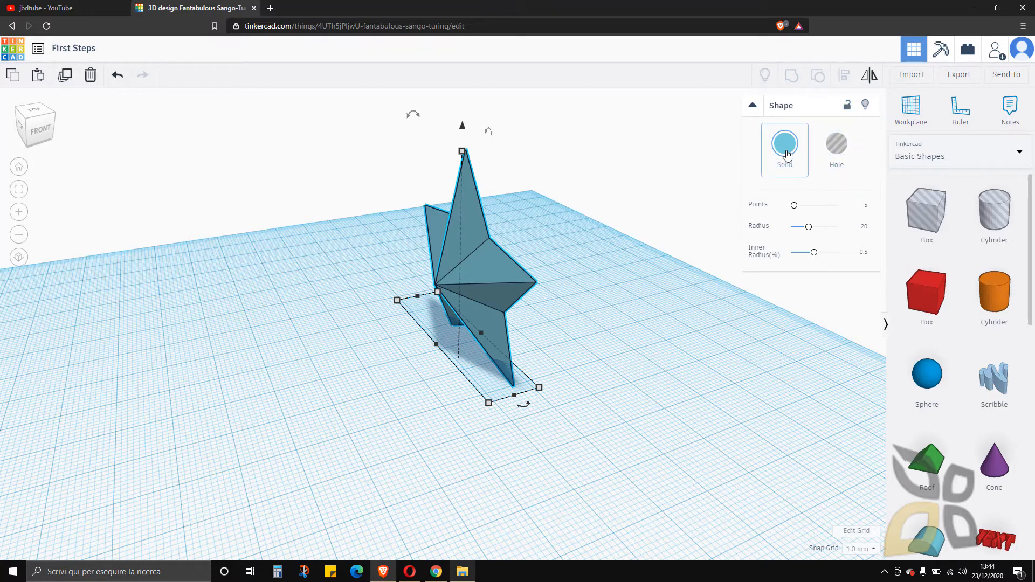
Lock and unlock the star against editing, and hide it temporarily before showing all shapes again
click(847, 105)
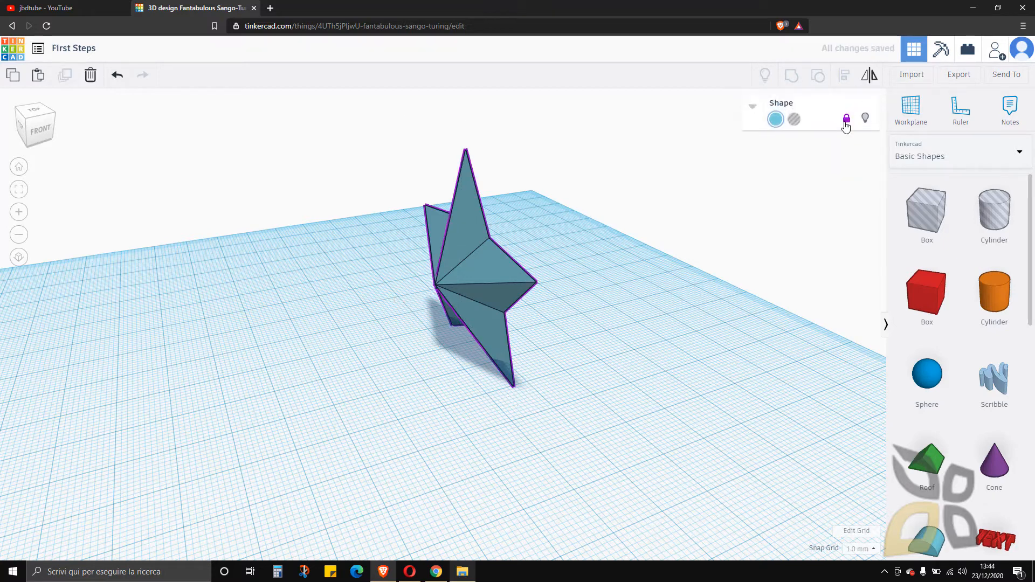
click(568, 245)
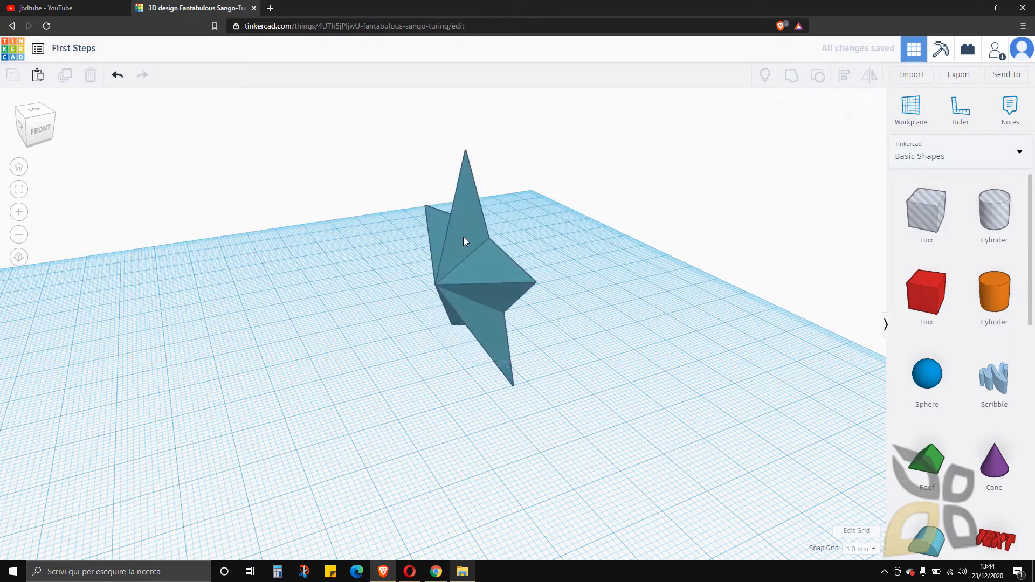
click(464, 237)
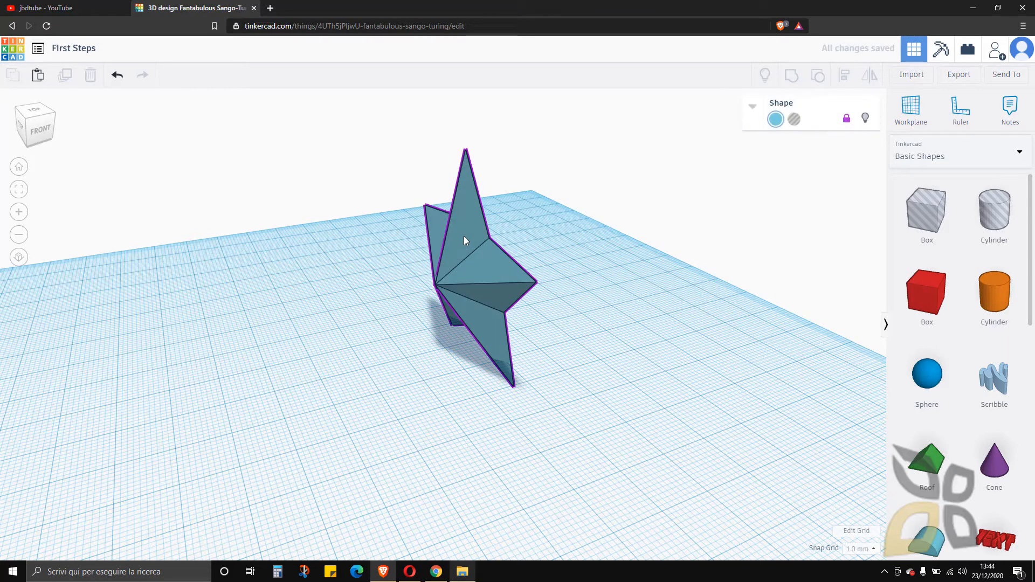
click(846, 119)
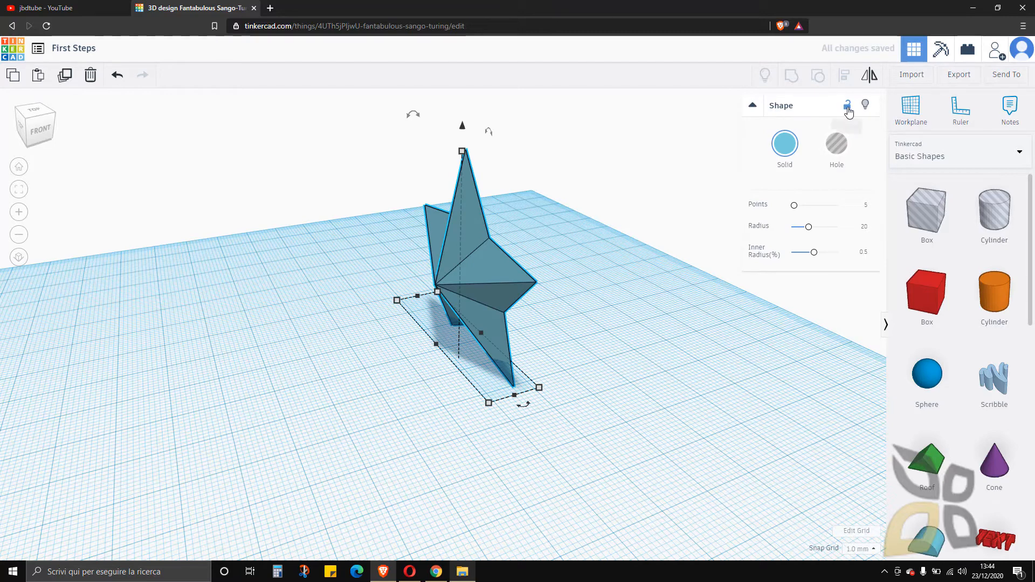
click(865, 107)
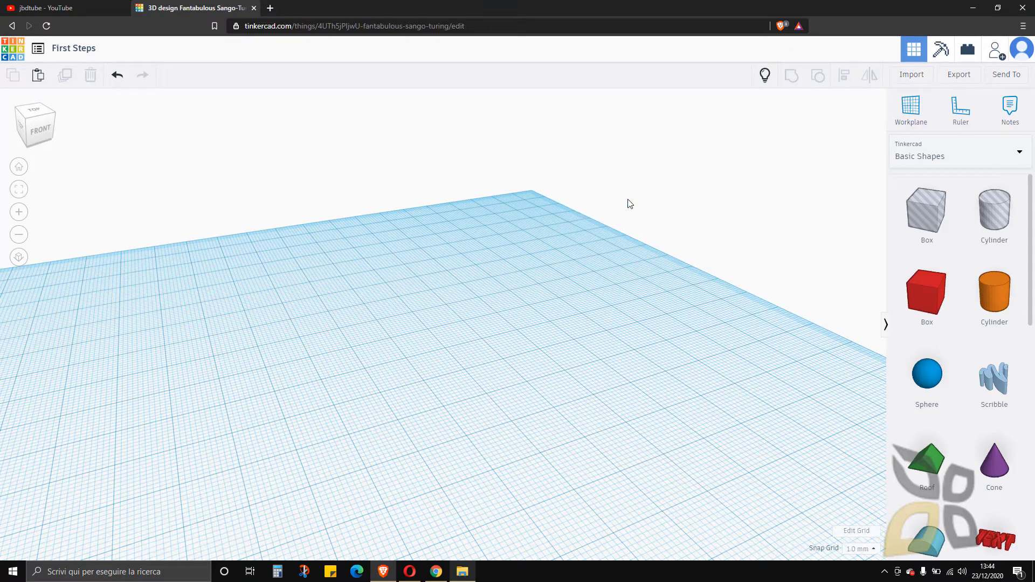
click(764, 75)
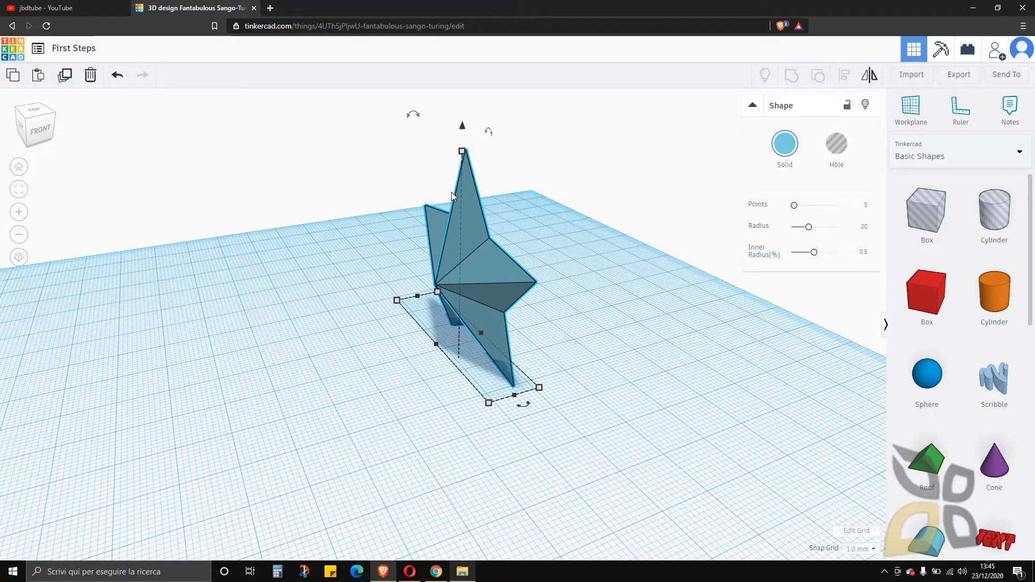
Change the star to 8 points with a radius of 18.74 and an inner radius of 0.64
drag(795, 209, 825, 209)
click(801, 210)
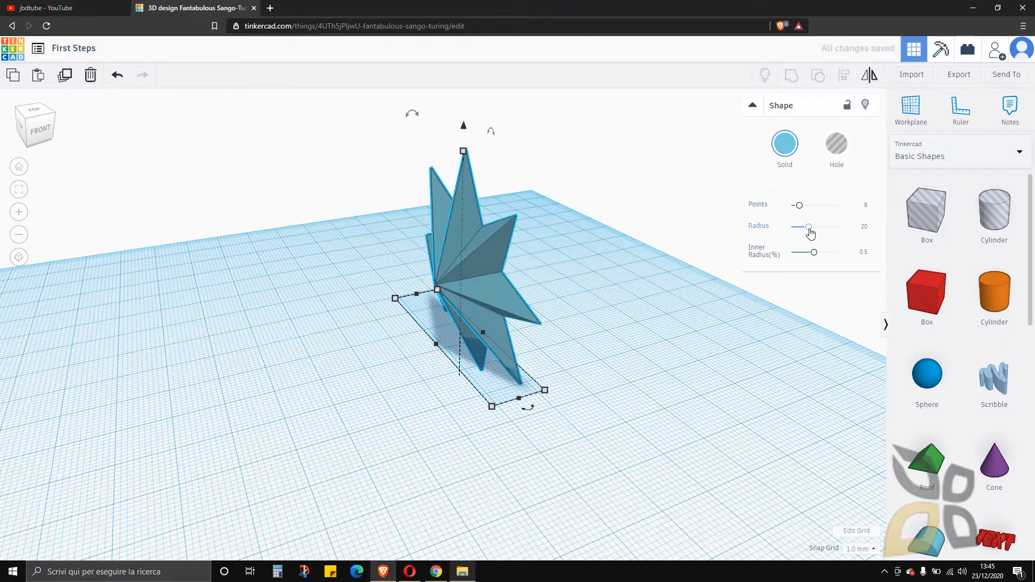
mouse_move(810, 231)
mouse_down()
mouse_move(824, 228)
mouse_move(808, 228)
mouse_up()
right_drag(613, 345, 822, 237)
drag(810, 231, 818, 267)
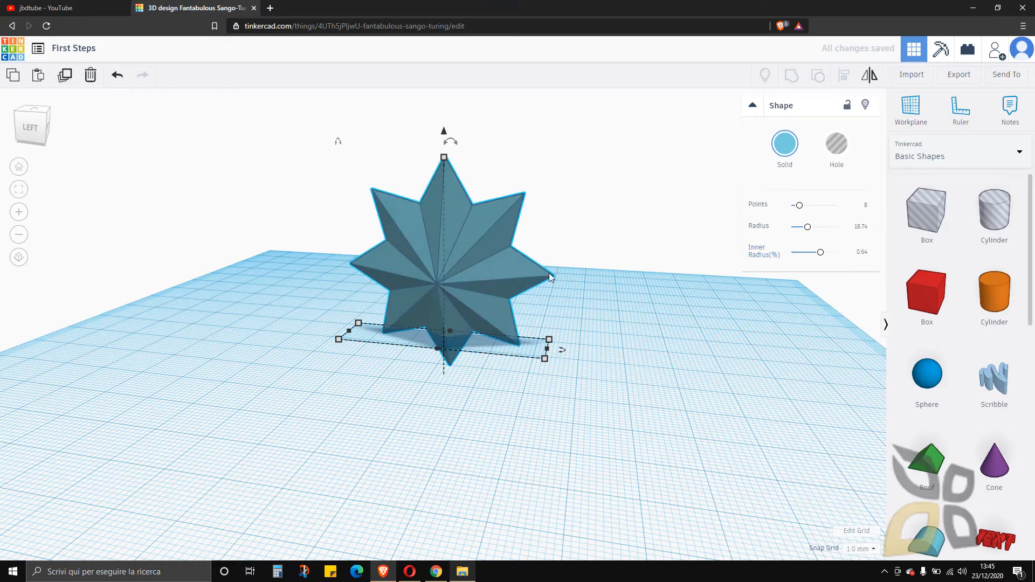
Place a solid red box beside the star with length 28.82, width 33.42, height 31.12 and an edge radius of 3.79
scroll(302, 356, down, 2)
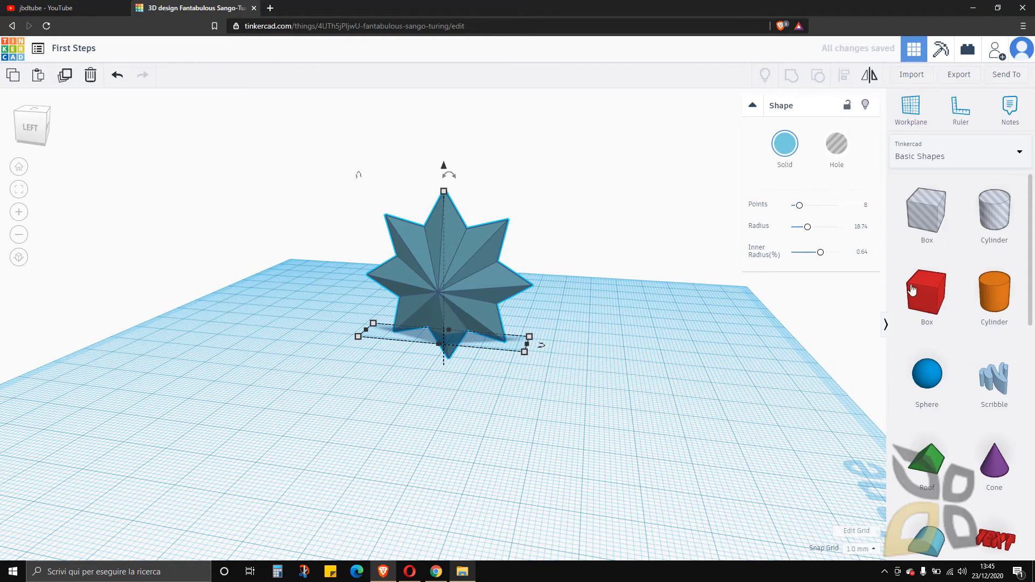
click(638, 339)
click(666, 311)
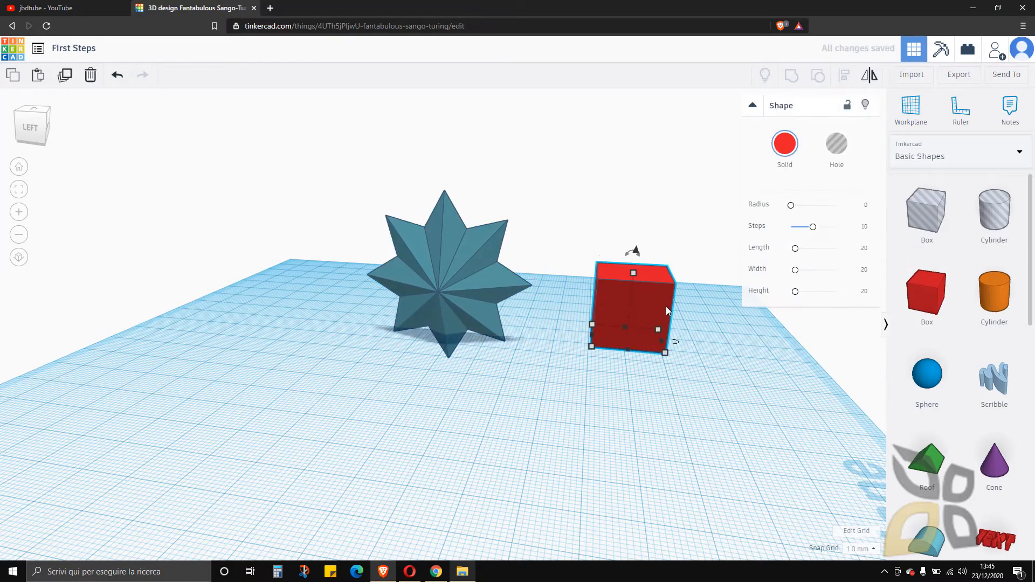
drag(795, 248, 798, 292)
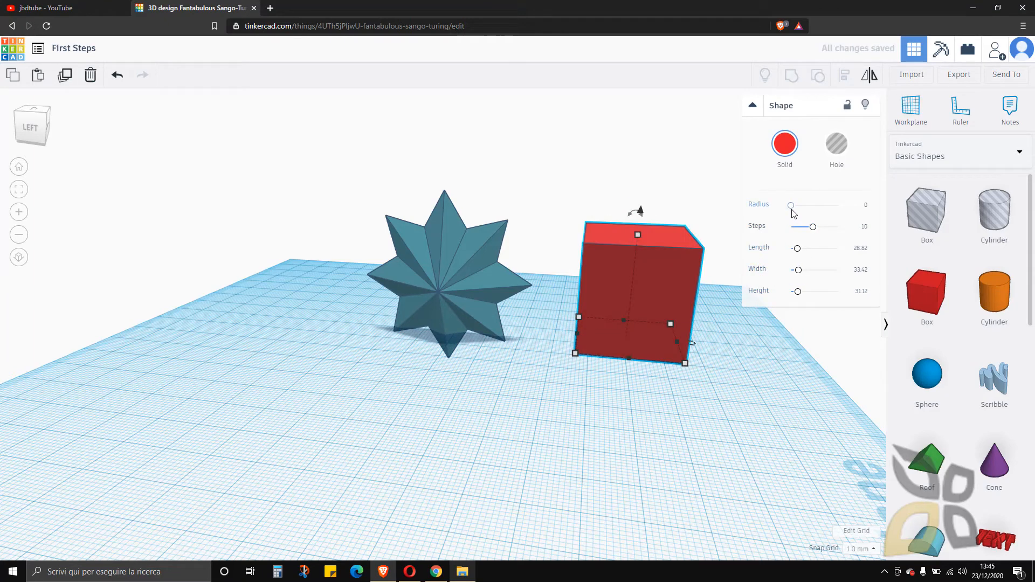
drag(793, 208, 799, 205)
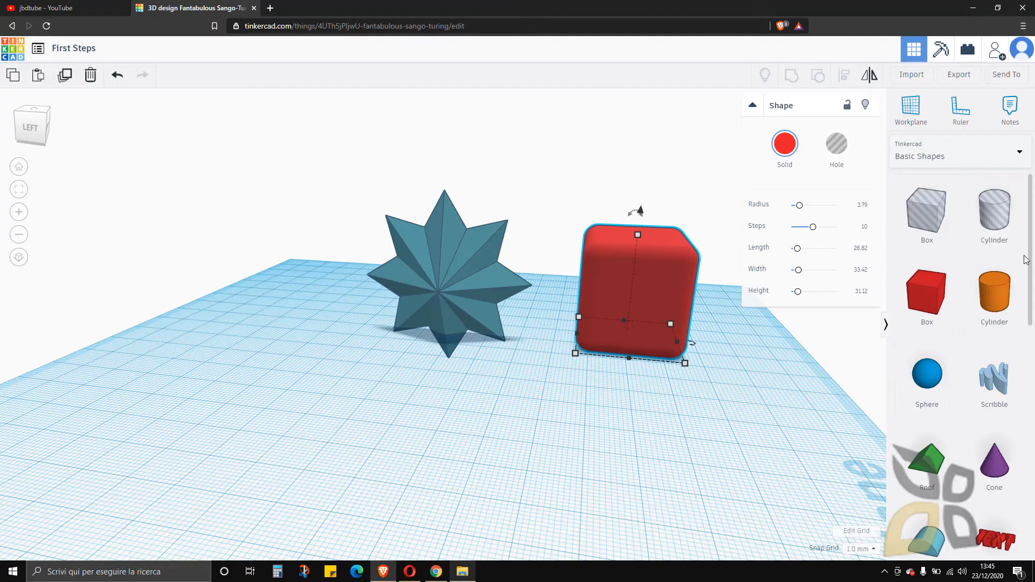
Place a Text shape on the workplane beside the star and change its text to "First Steps"
scroll(1032, 263, down, 4)
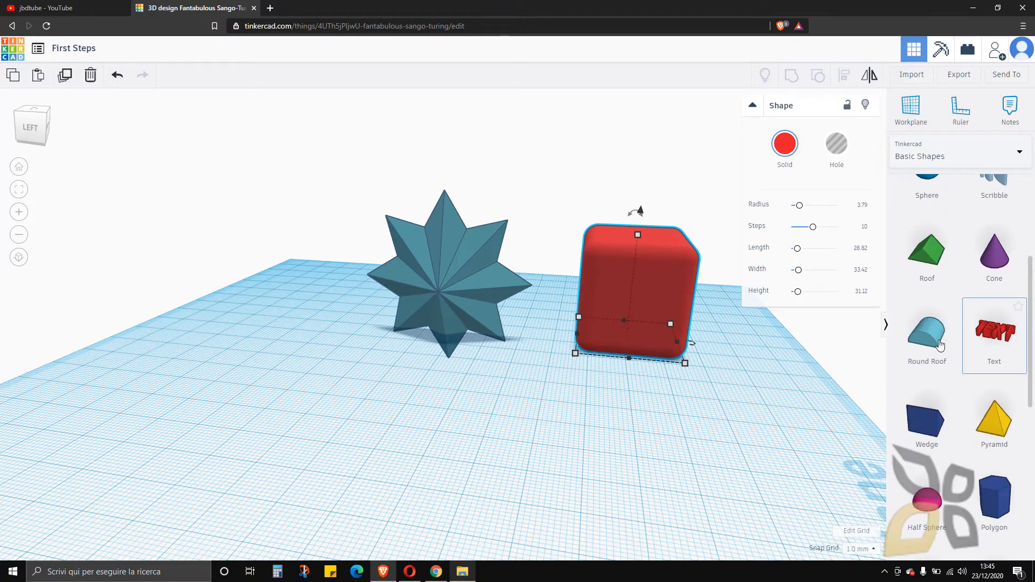
drag(995, 331, 286, 427)
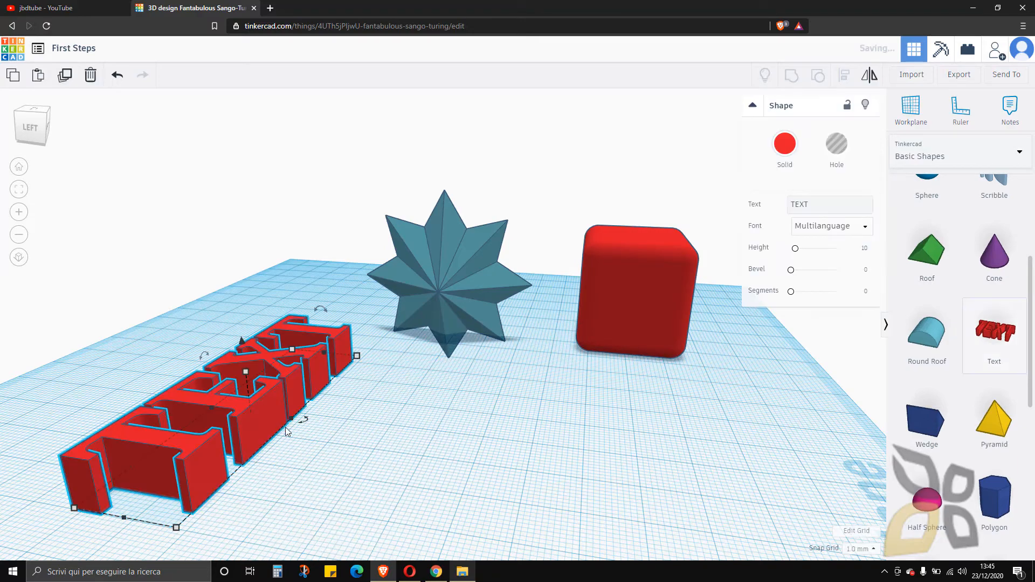
right_drag(501, 409, 305, 507)
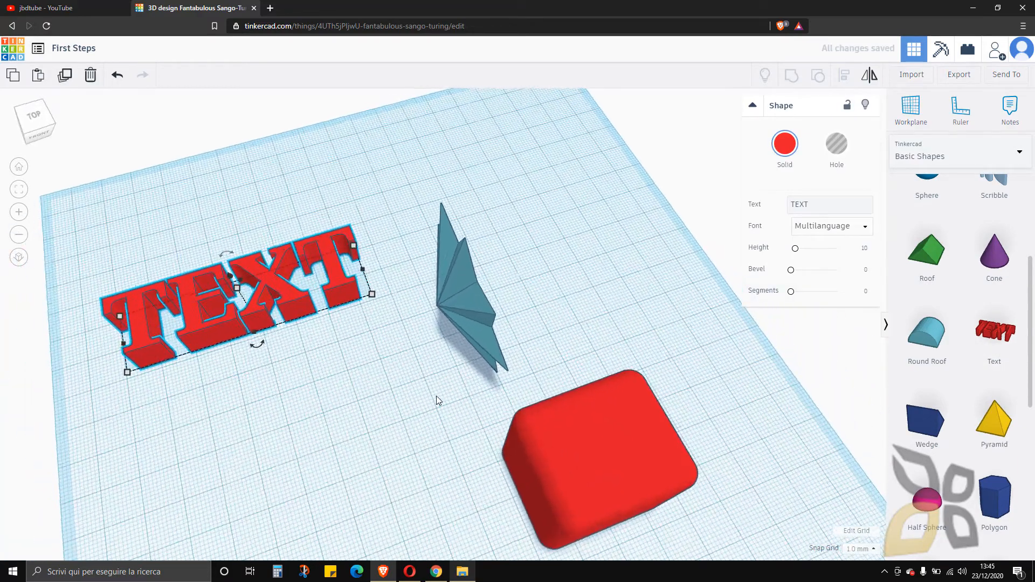
scroll(435, 396, down, 2)
scroll(215, 360, up, 2)
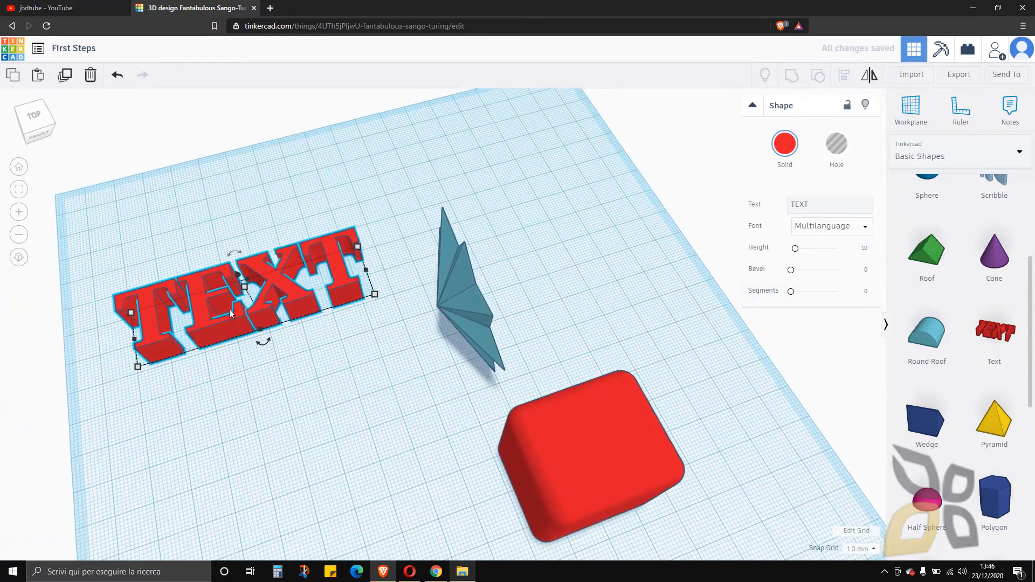
click(812, 209)
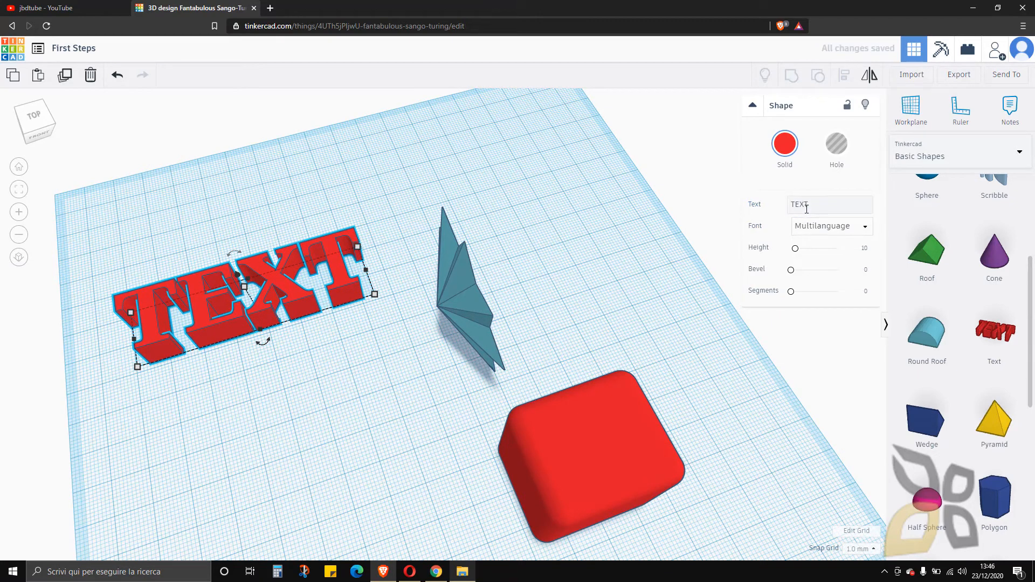
click(807, 207)
text(Fi)
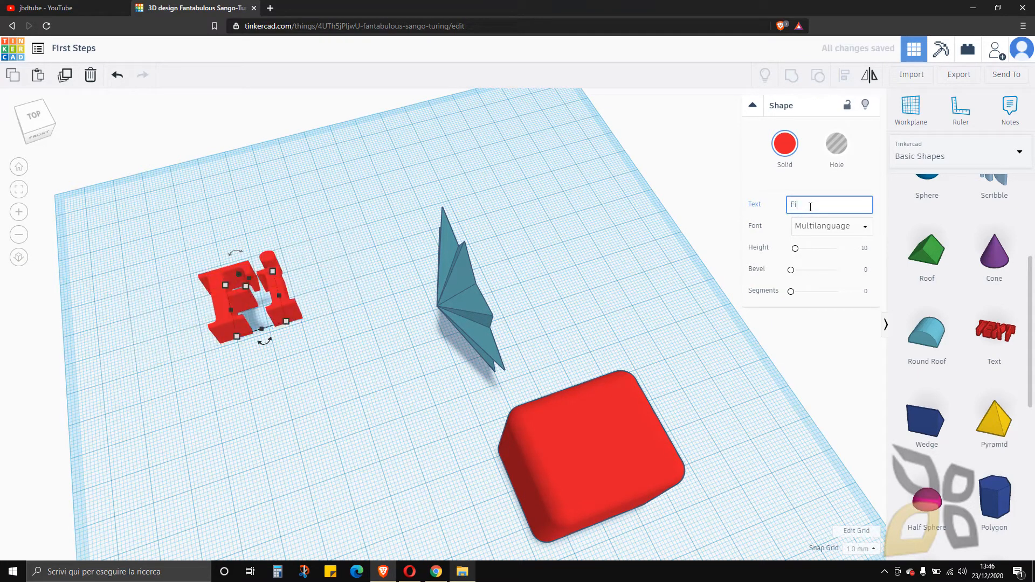
text(rst Steps)
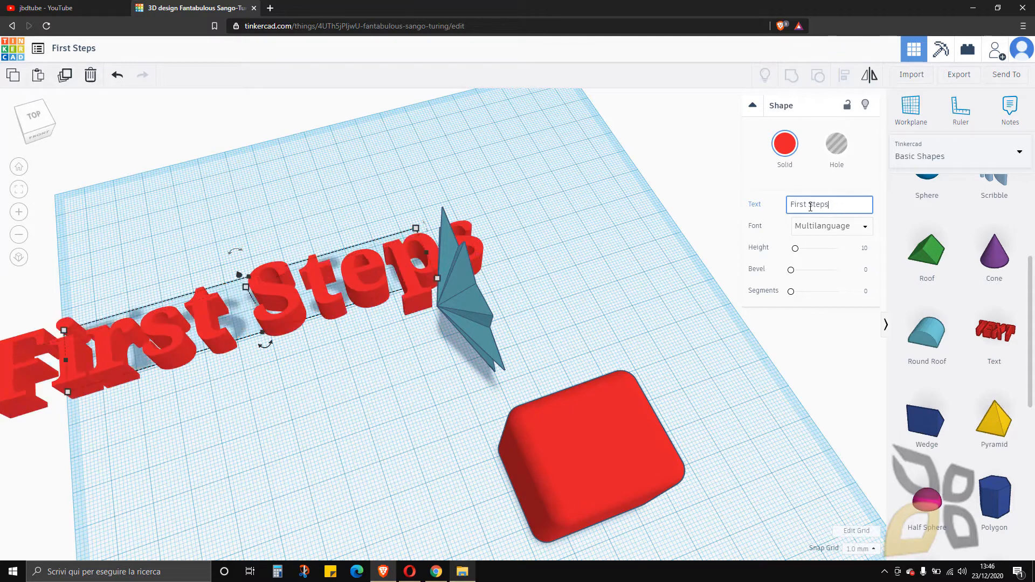
Move the "First Steps" text behind the star, near the back edge of the workplane
drag(319, 297, 414, 173)
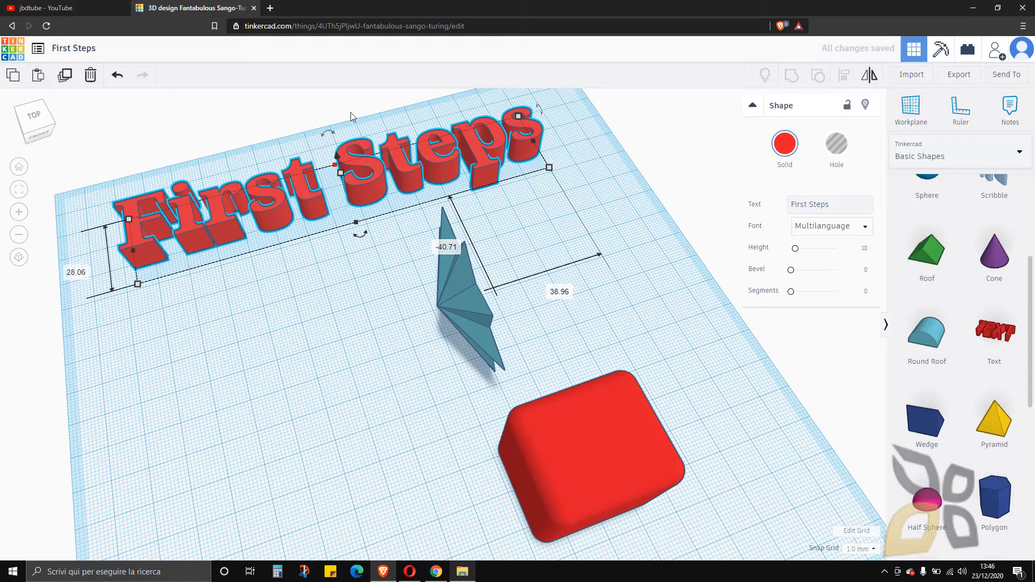
click(337, 245)
mouse_move(359, 186)
mouse_down()
mouse_move(318, 202)
mouse_move(369, 190)
mouse_up()
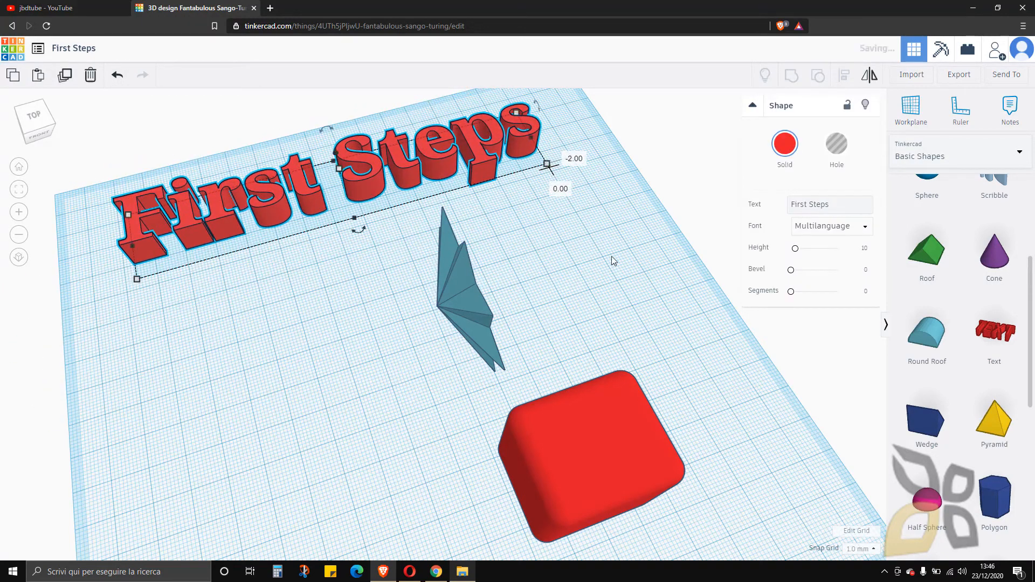
Try the Sans and Sans Mono fonts on the "First Steps" text, and set its font to Serif
click(819, 226)
click(827, 261)
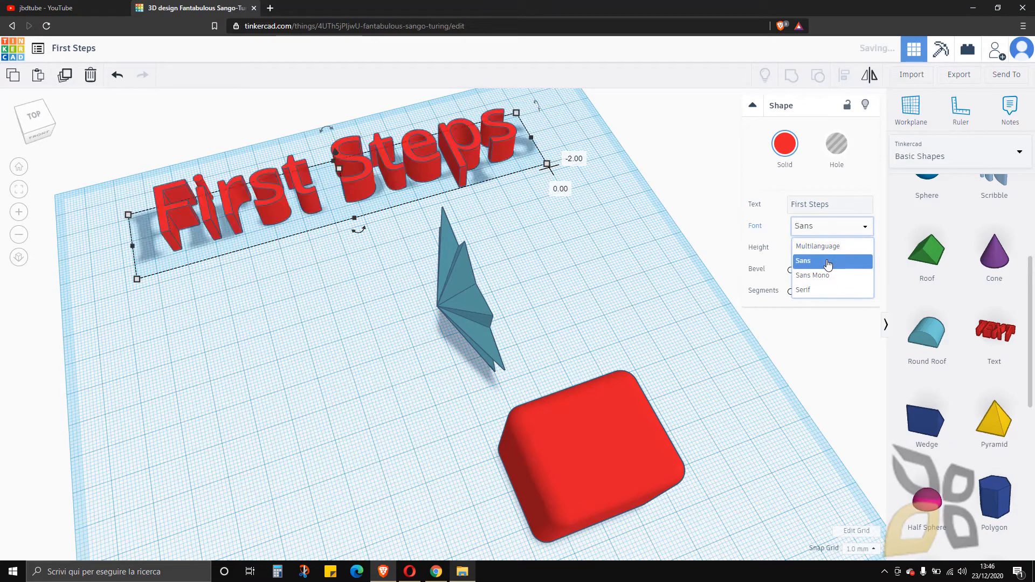
click(810, 225)
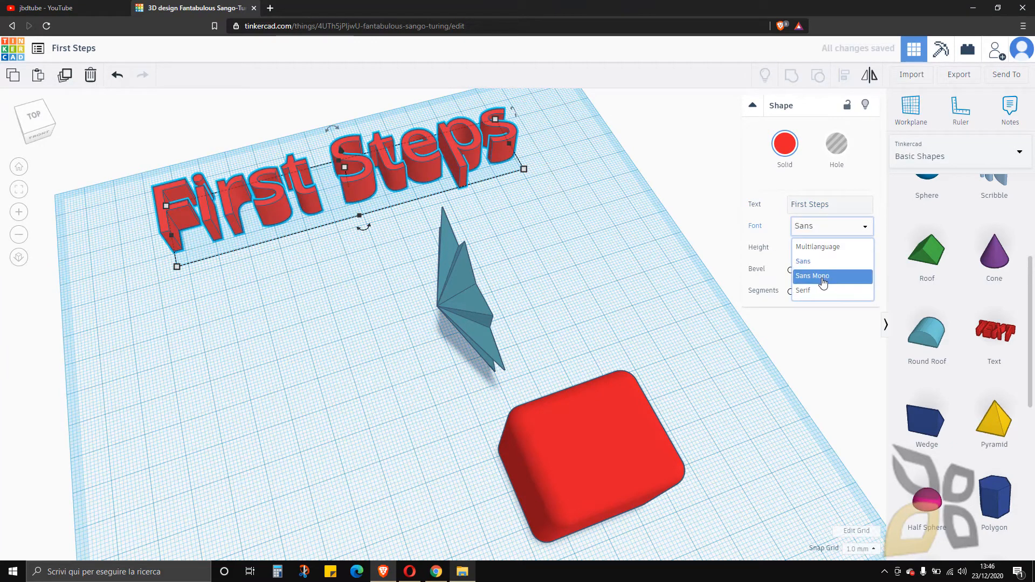
click(823, 276)
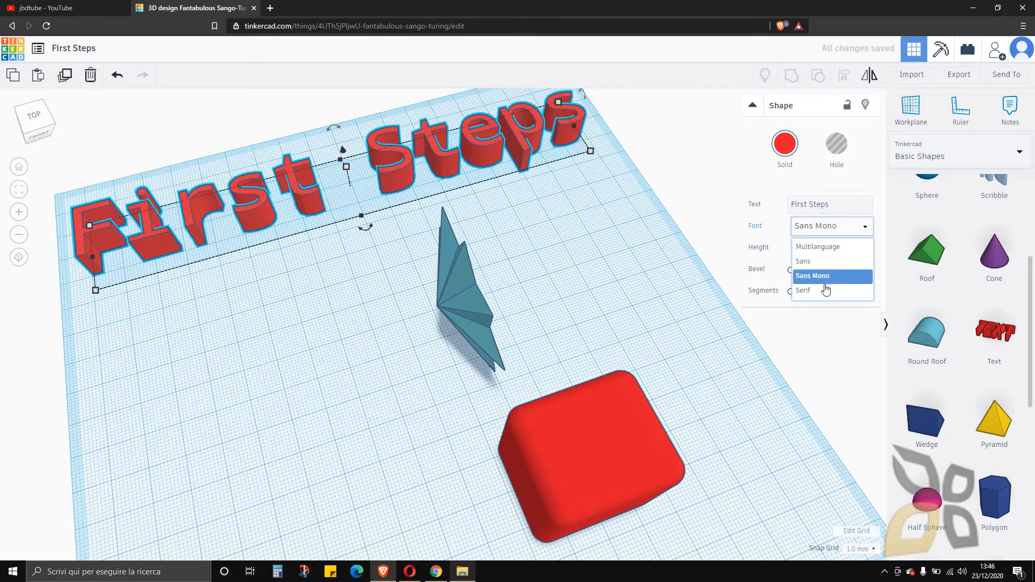
click(819, 289)
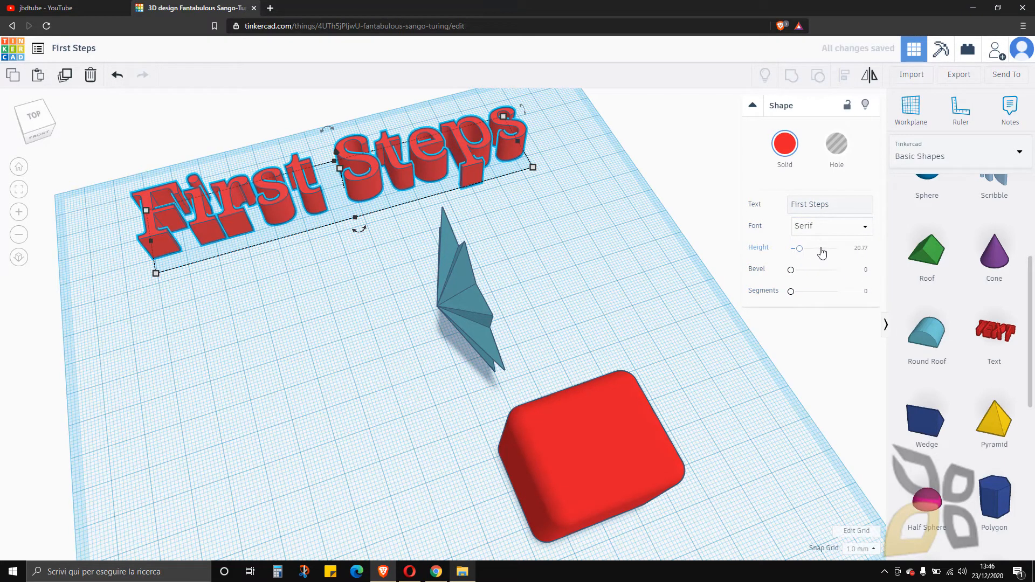
Set the "First Steps" text's height to 5.27 and its bevel to 0.19
drag(801, 249, 793, 249)
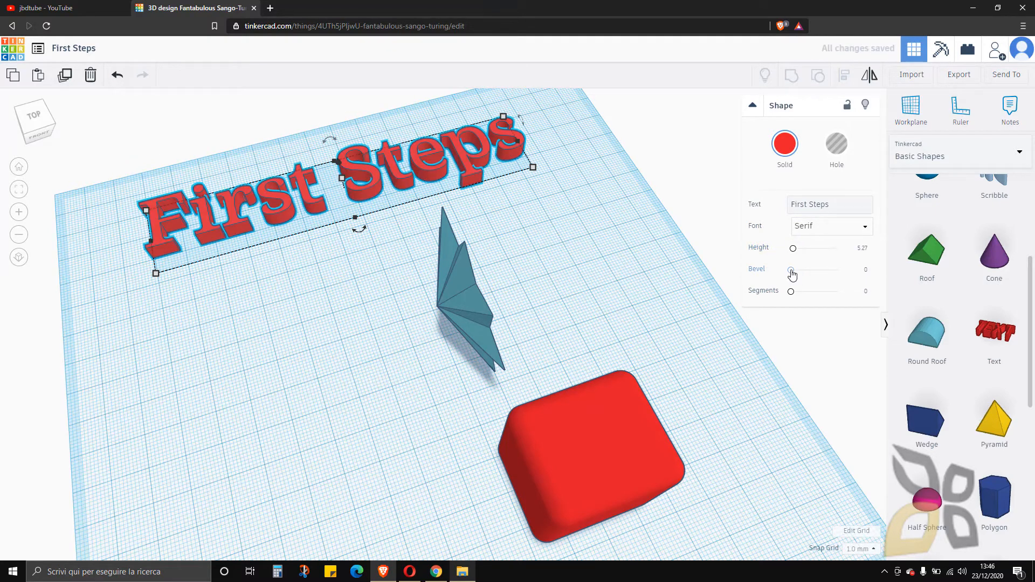
click(797, 271)
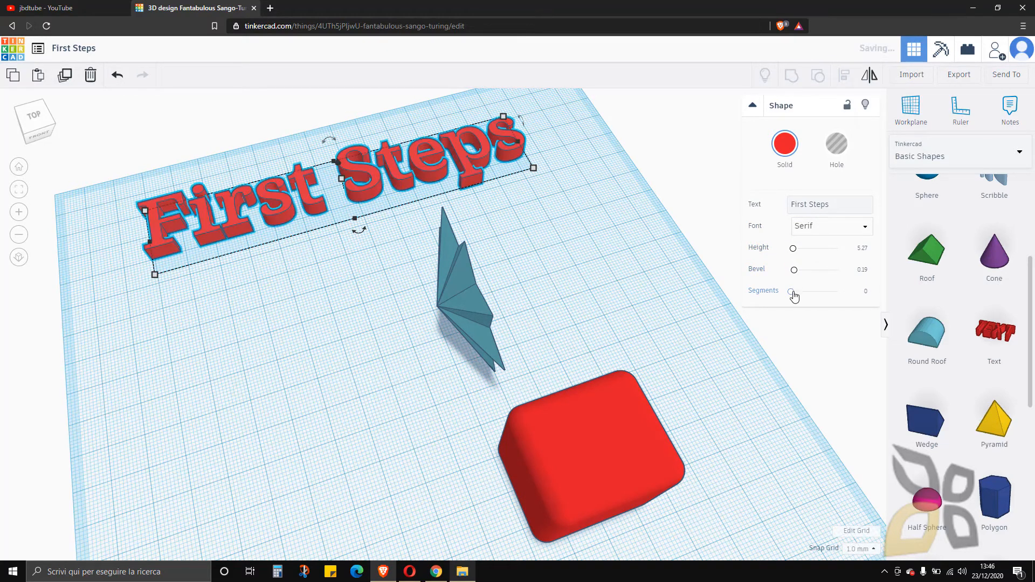
drag(377, 397, 433, 364)
scroll(375, 230, down, 1)
scroll(375, 229, down, 2)
scroll(384, 112, down, 2)
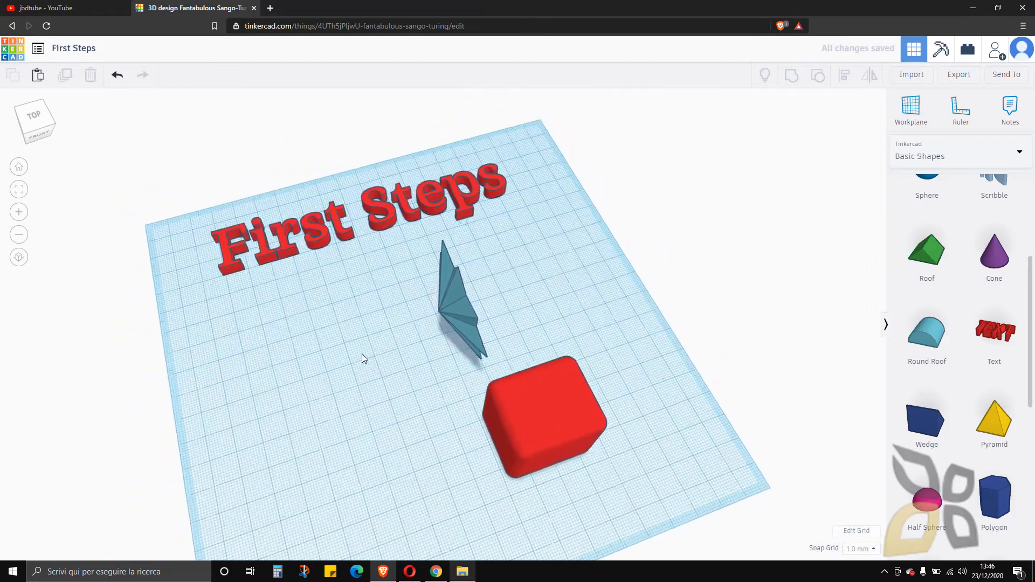
scroll(363, 367, up, 3)
right_drag(364, 386, 349, 337)
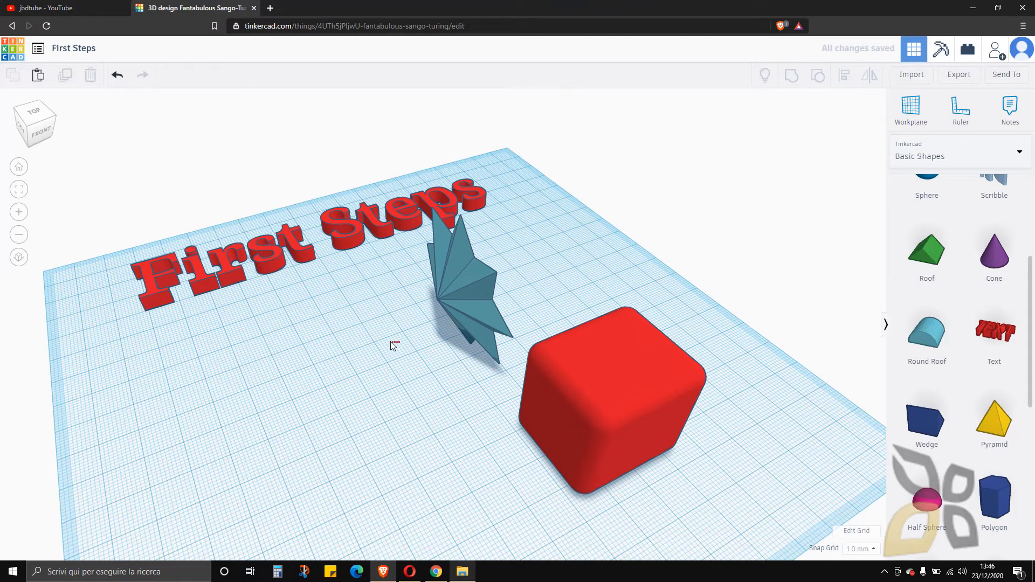
drag(390, 341, 403, 344)
right_drag(403, 344, 399, 342)
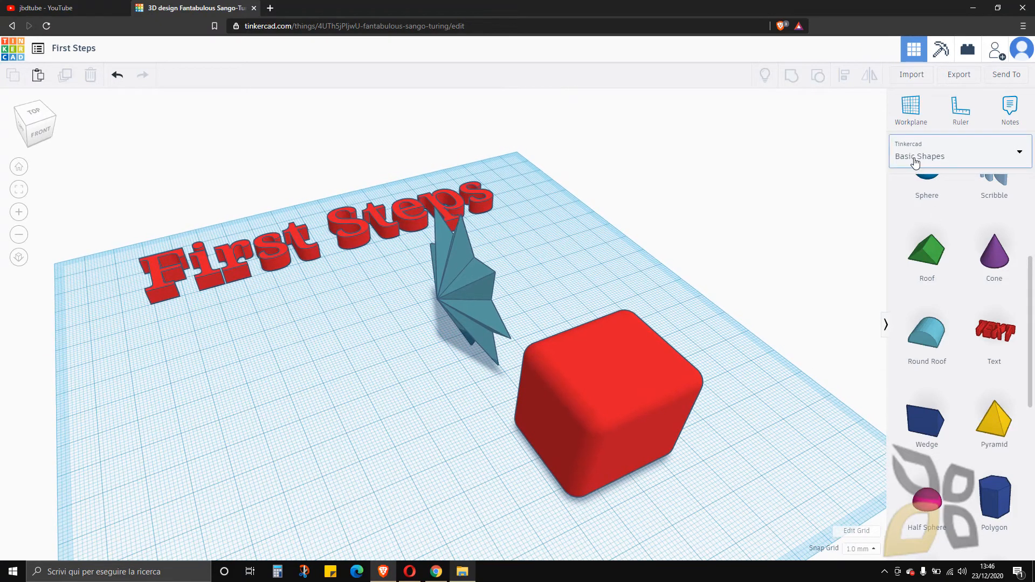
Browse the Characters, circuit Assemblies and Connectors collections in the shape library
scroll(959, 286, up, 5)
click(933, 157)
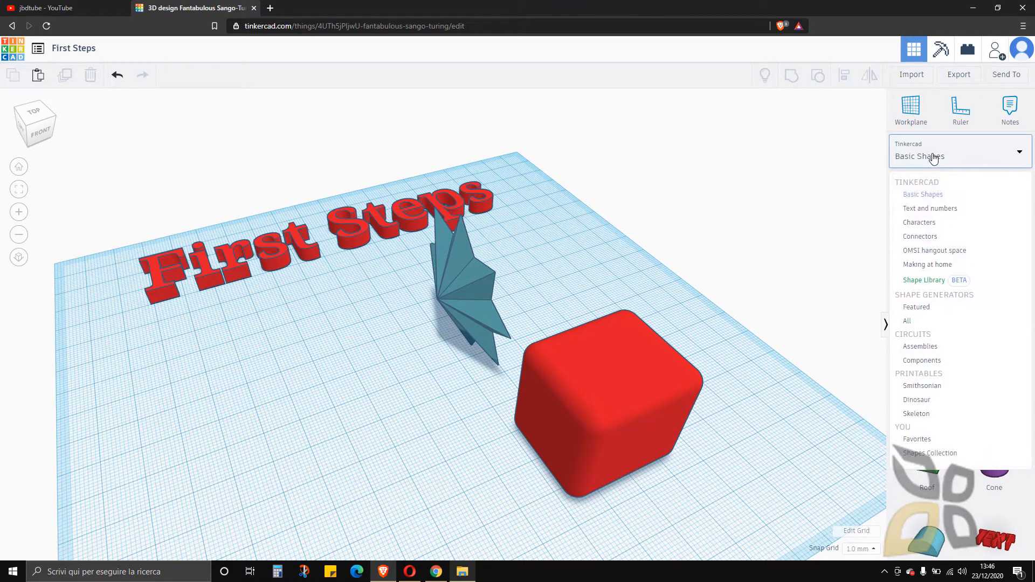
click(926, 223)
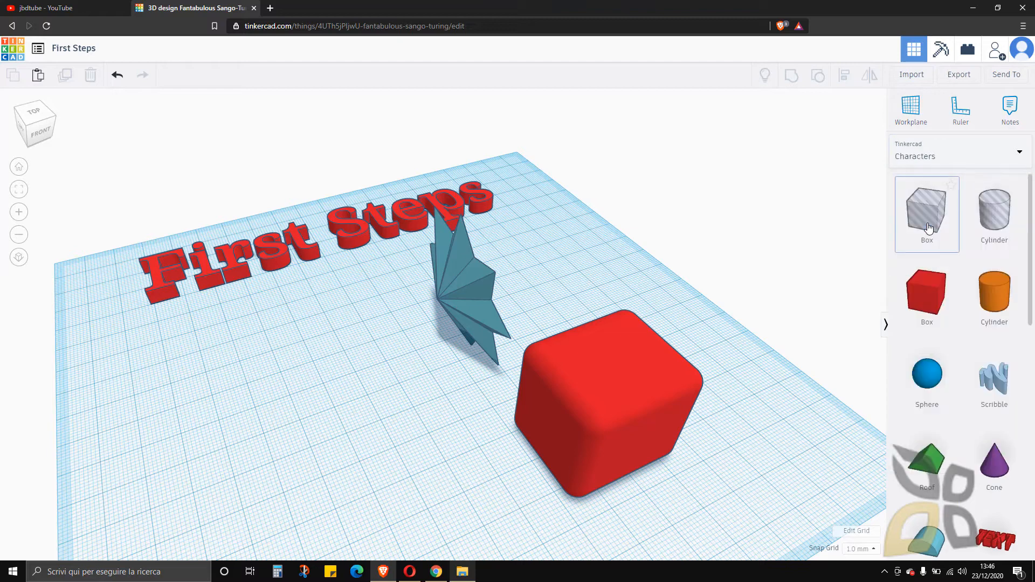
scroll(921, 227, down, 5)
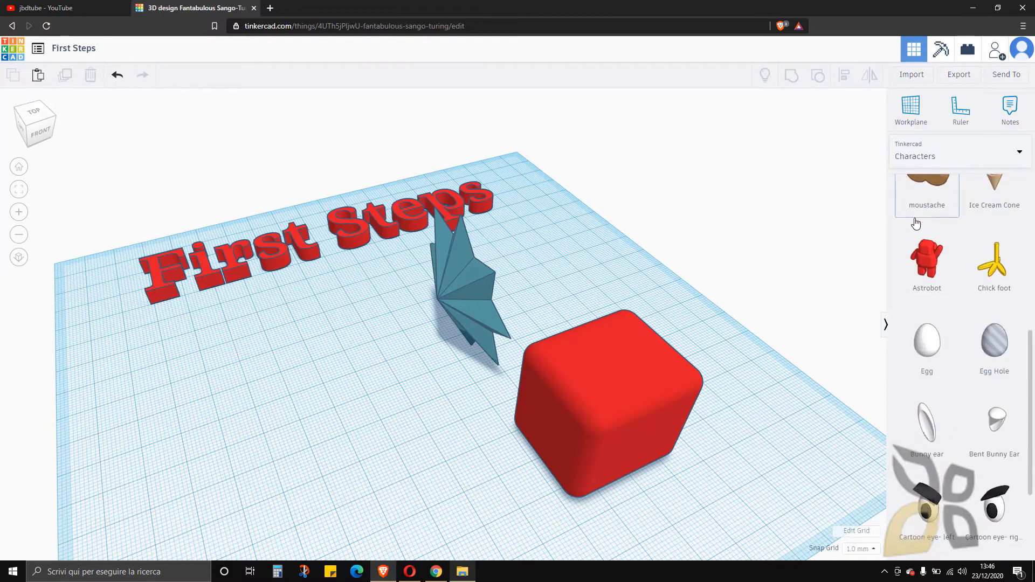
click(919, 156)
click(926, 347)
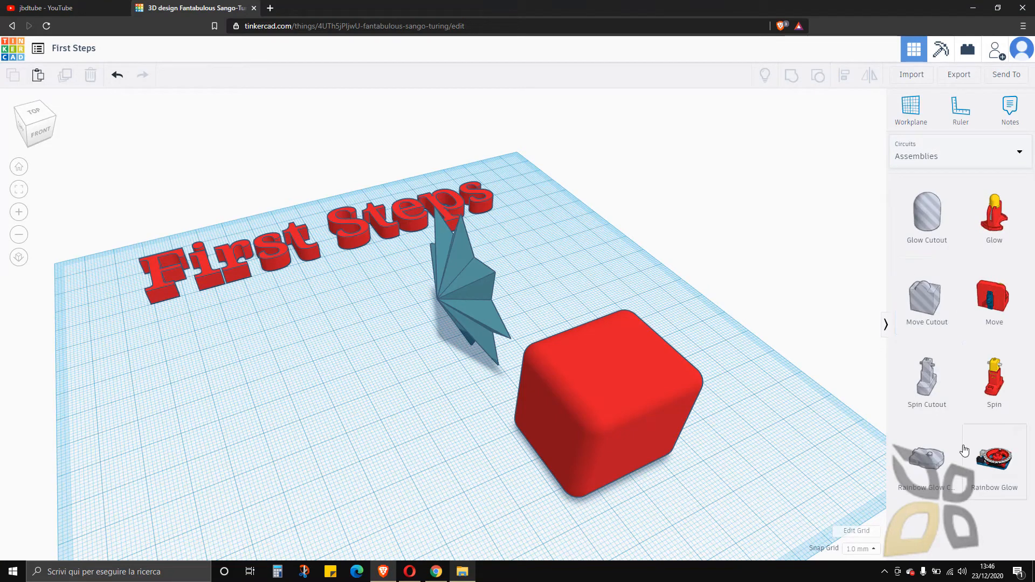
click(922, 156)
click(925, 238)
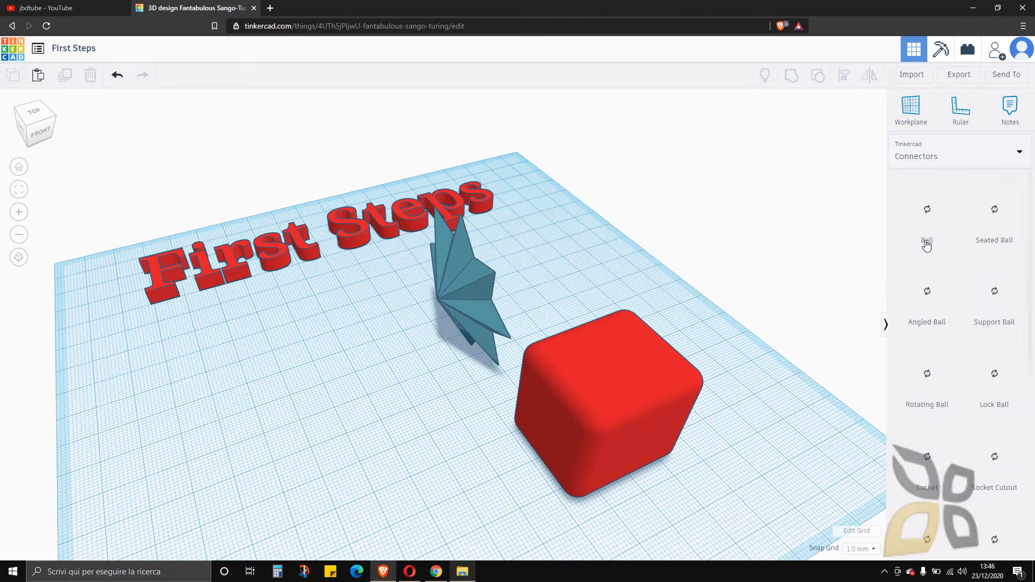
scroll(943, 350, down, 6)
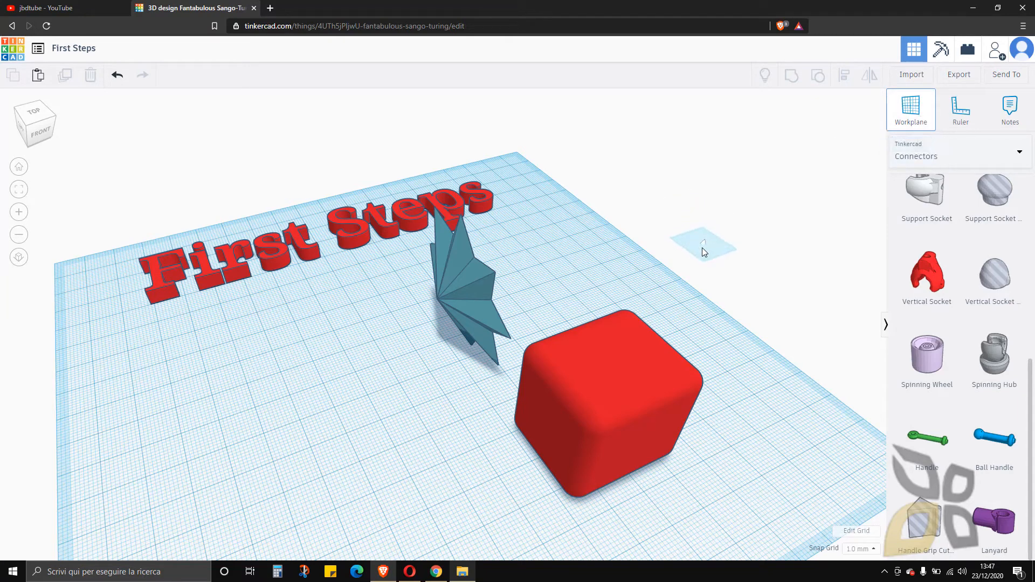
Try moving the red box along a workplane set on its surface, undo the move and restore the default workplane
click(607, 377)
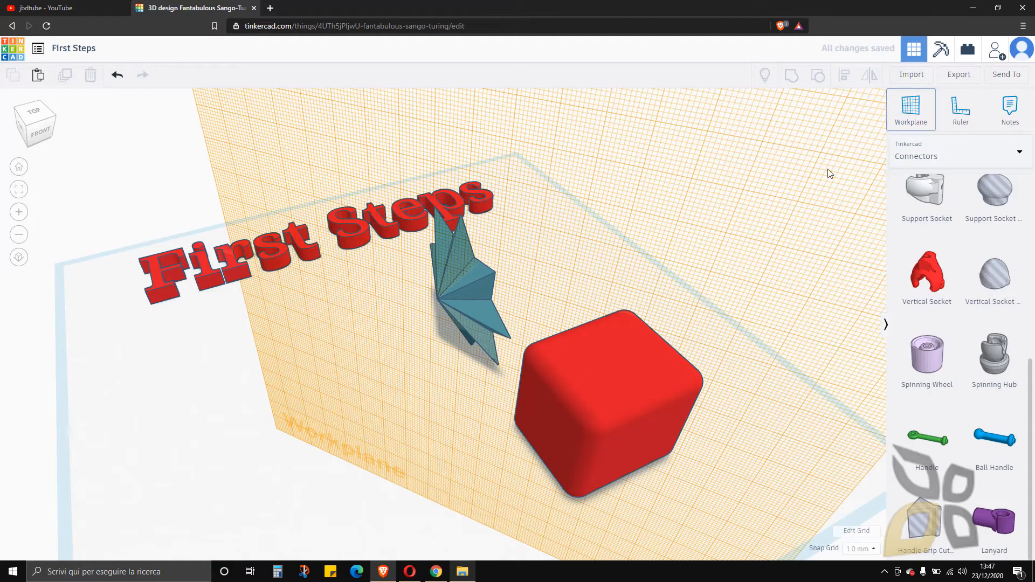
click(605, 384)
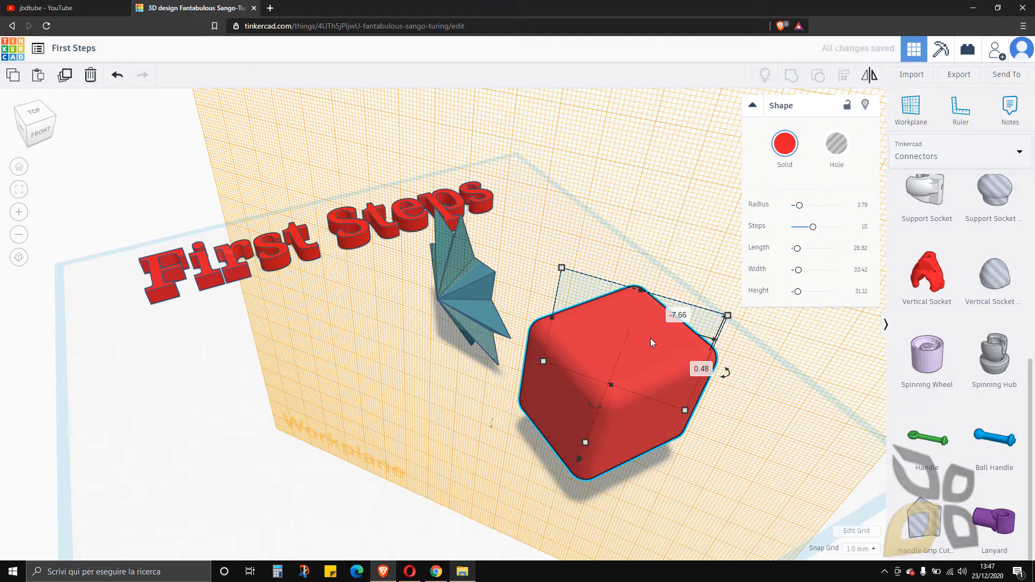
key(ctrl+z)
click(633, 242)
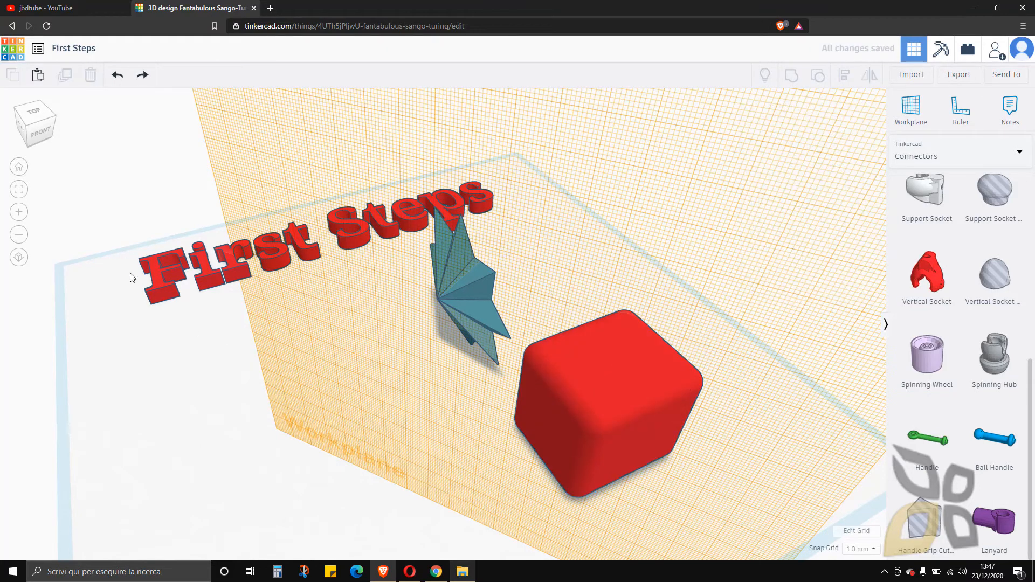
click(911, 110)
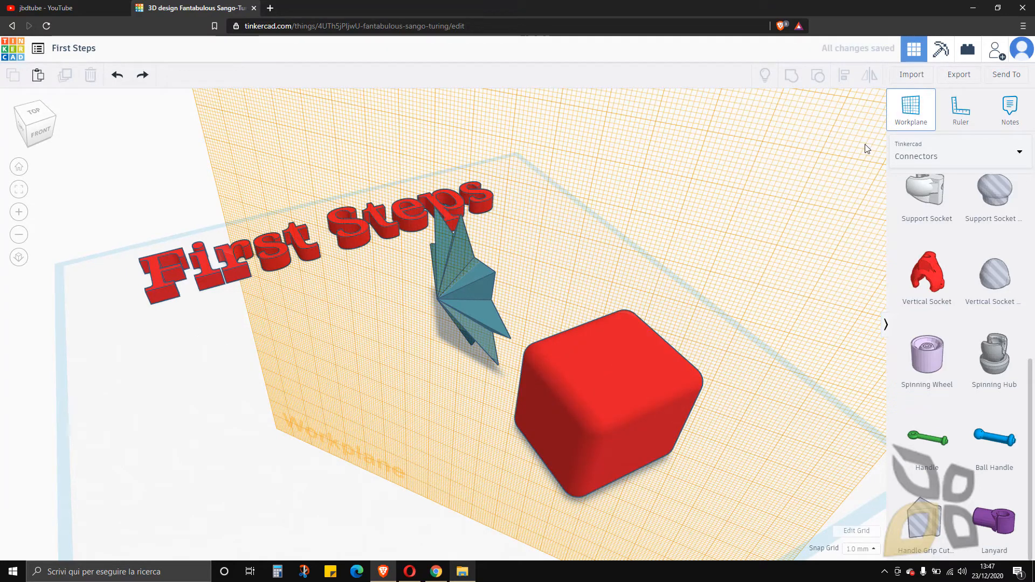
click(269, 336)
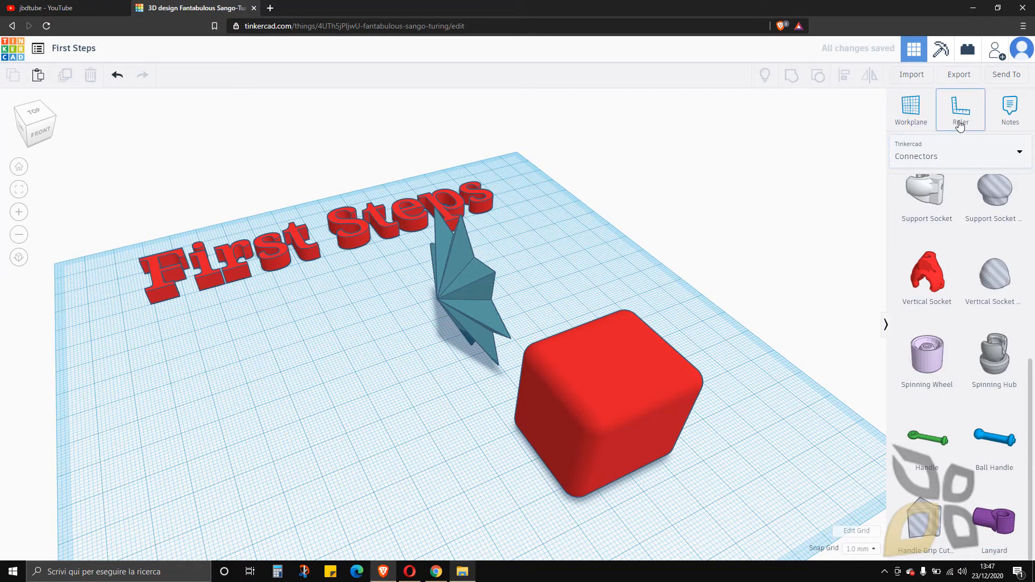
Place a ruler just outside the edge of the workplane, behind the red box
click(960, 114)
click(731, 270)
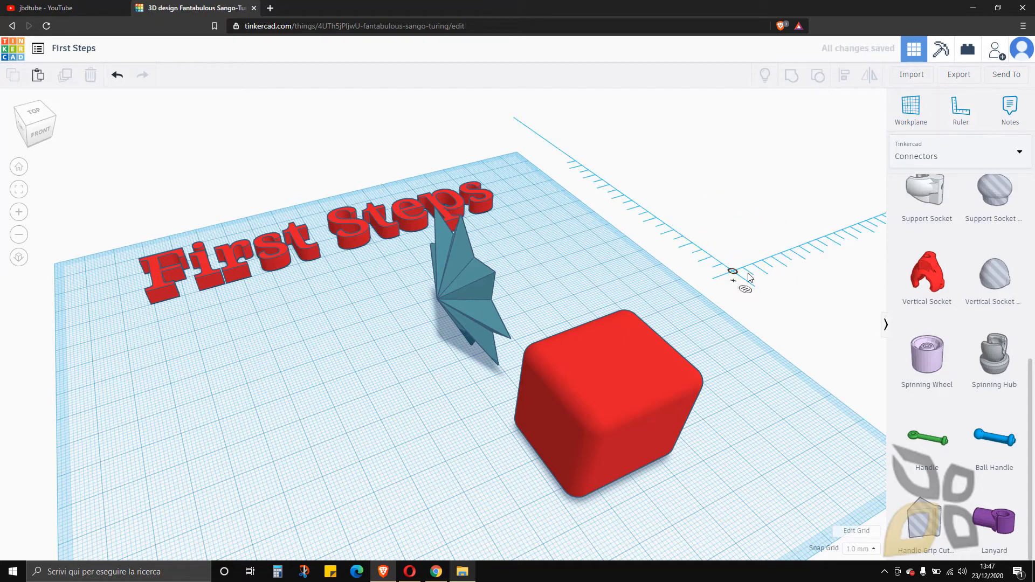
Attach a note reading "this is a box" to the top of the red box
click(1007, 110)
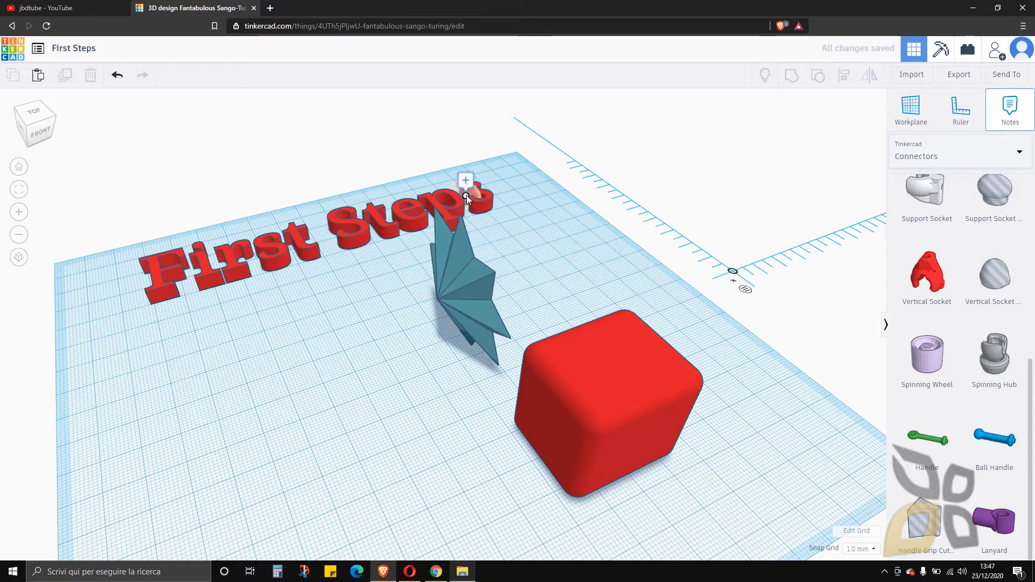
click(622, 326)
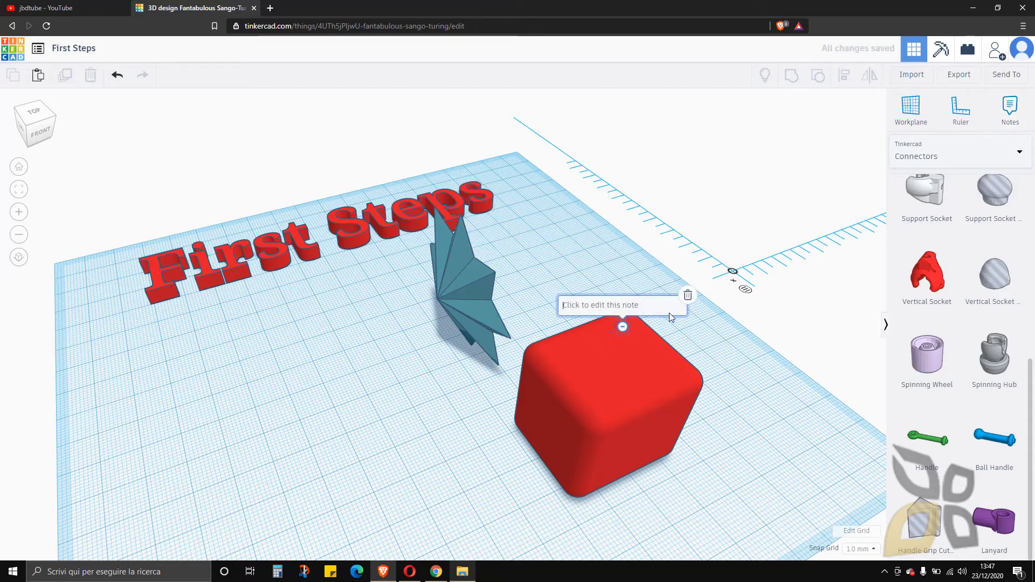
text(this is a box)
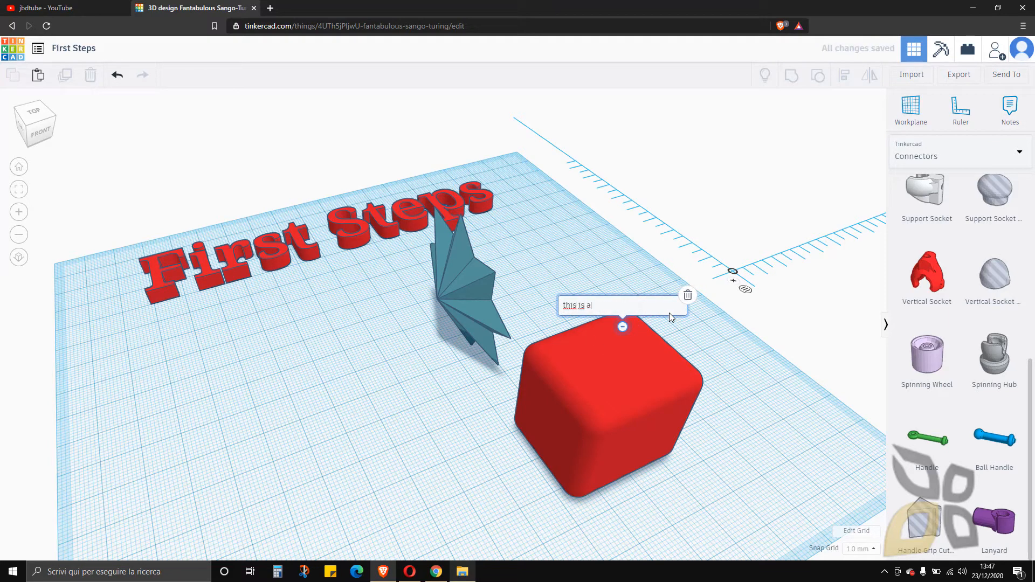
click(692, 260)
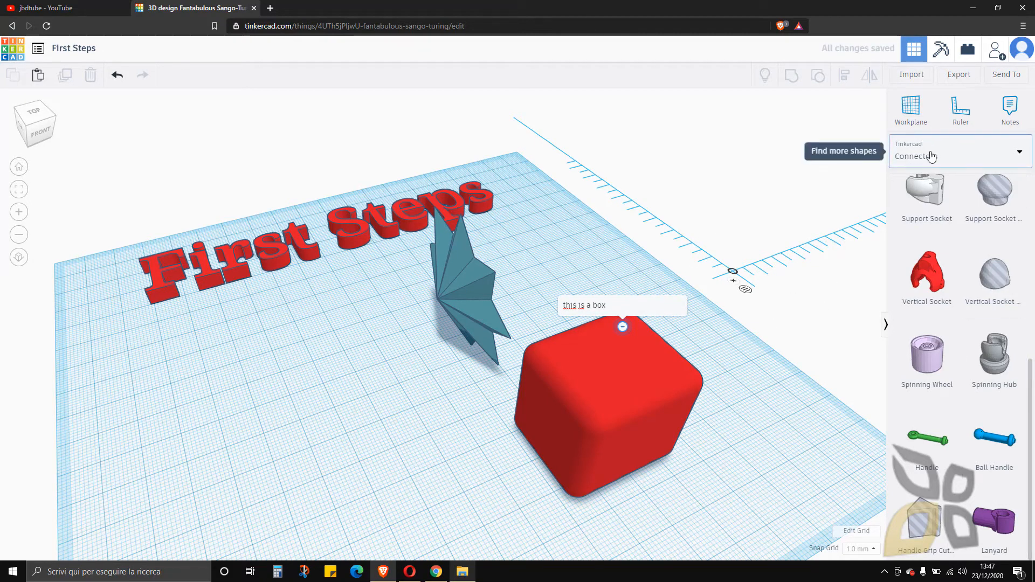
scroll(527, 248, down, 3)
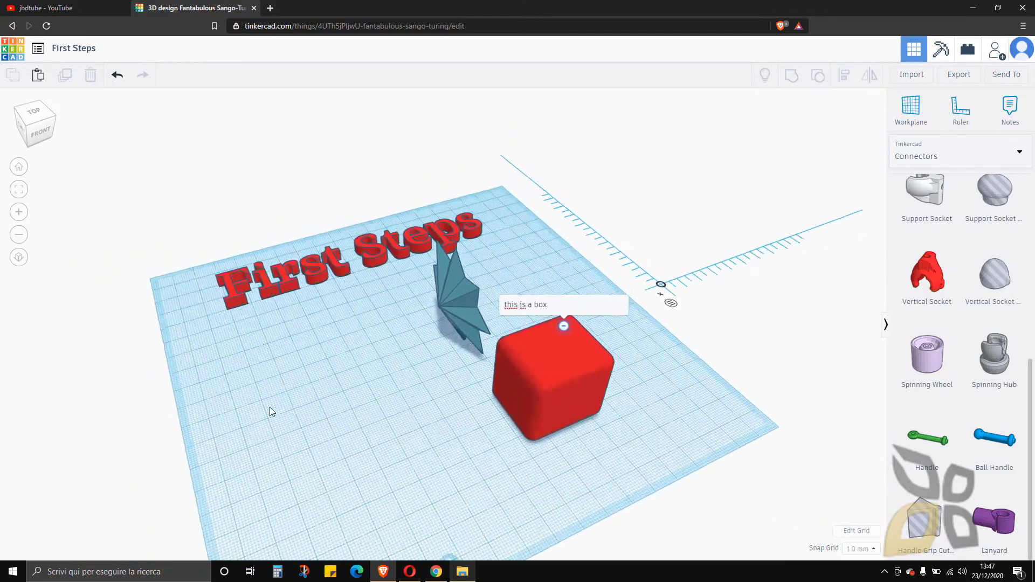
Examine the design from the left, front and angled directions with the view cube, zooming closer and farther
scroll(292, 388, up, 2)
scroll(292, 388, up, 2)
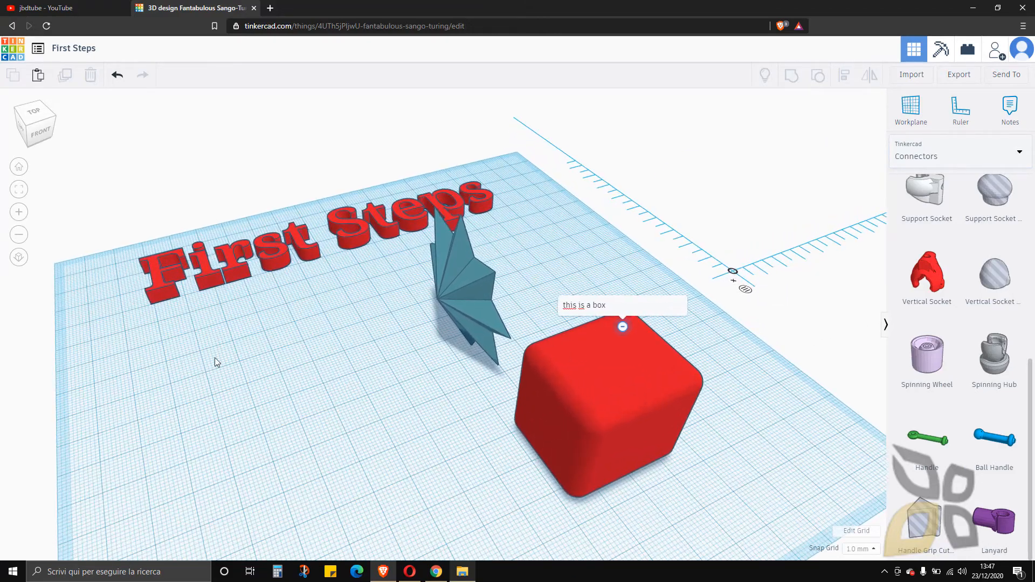
click(47, 133)
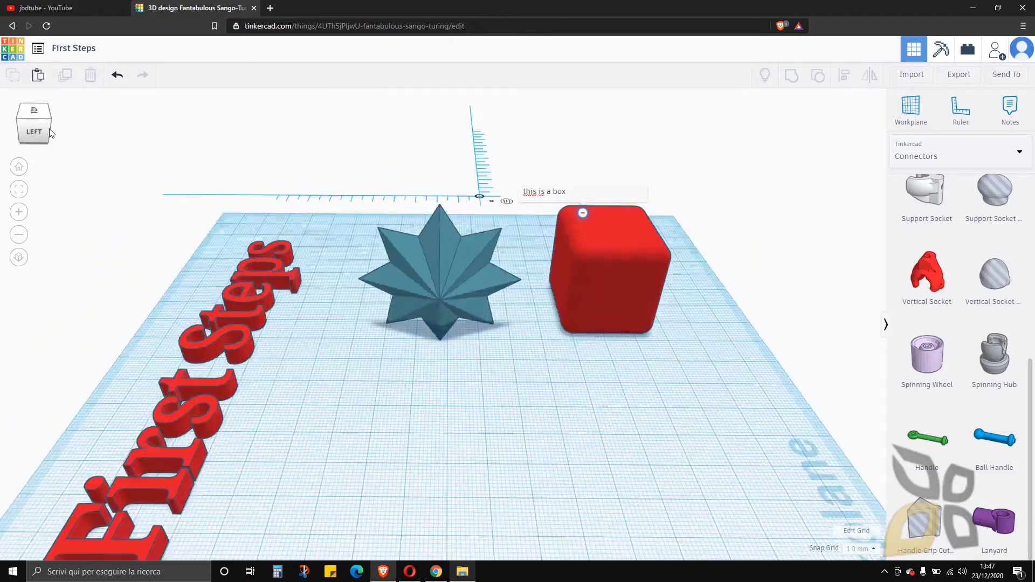
click(51, 133)
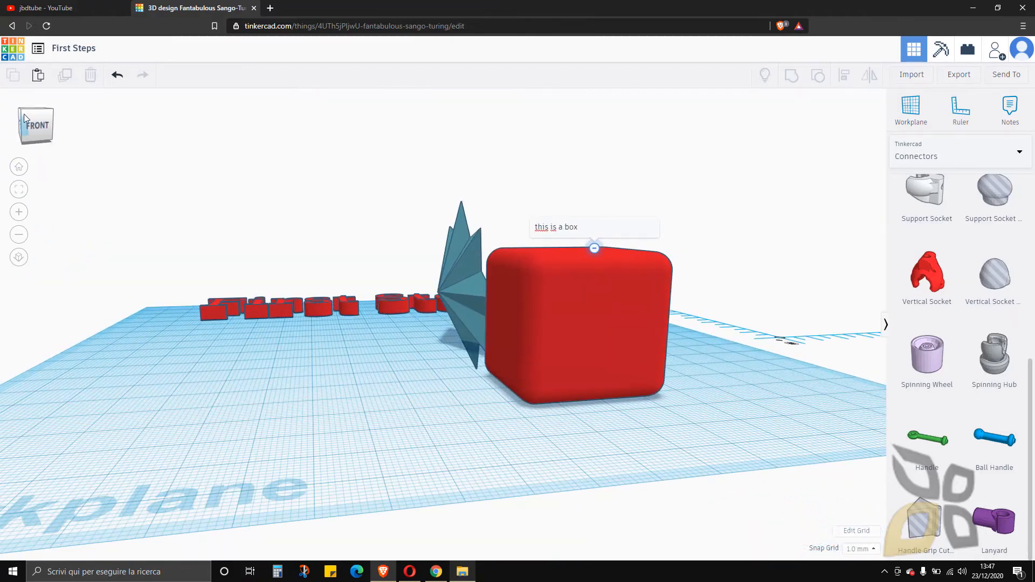
click(34, 110)
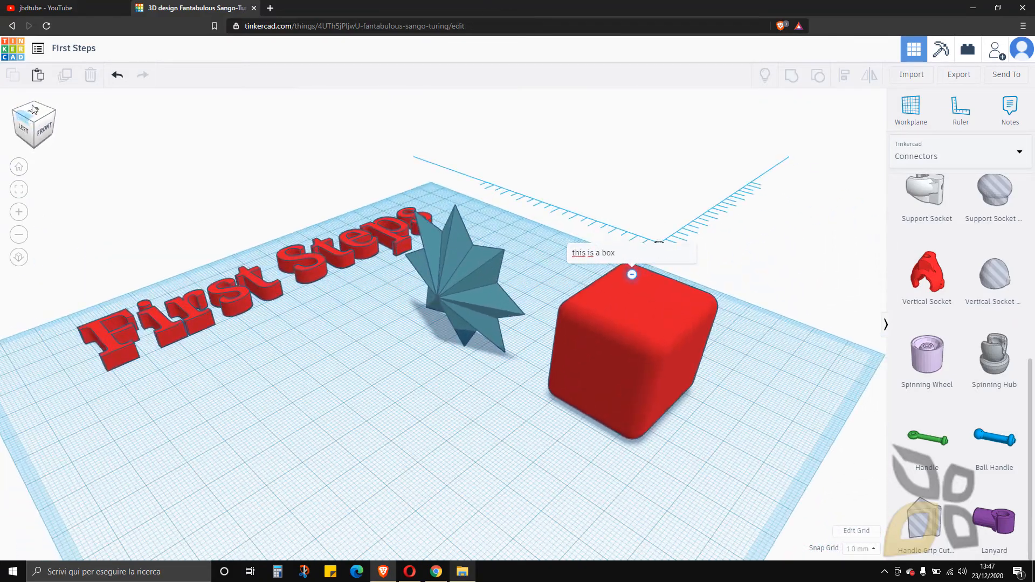
click(46, 130)
drag(44, 131, 70, 131)
scroll(273, 211, down, 3)
scroll(279, 379, up, 3)
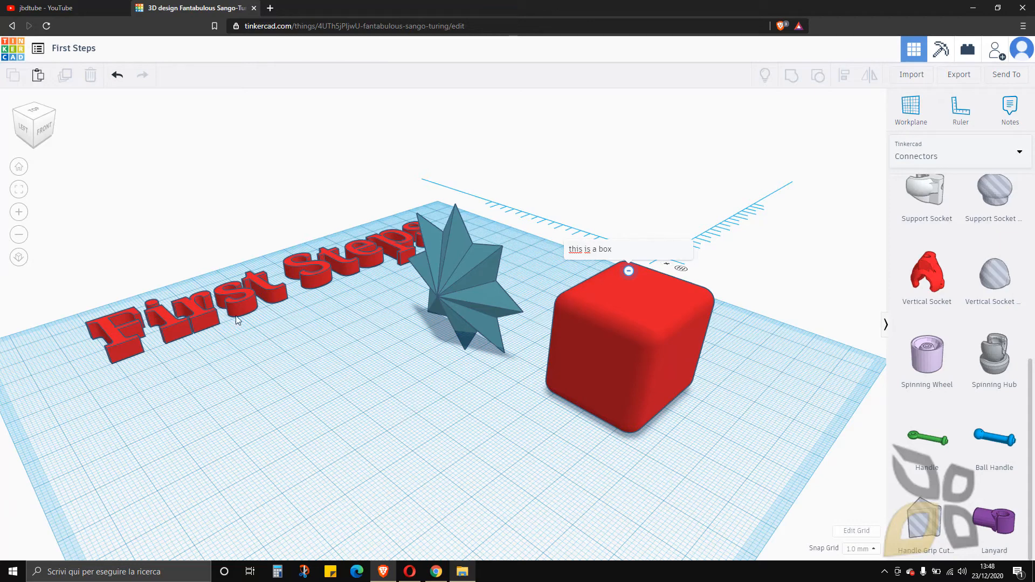
Return to the home view, fit the whole design in view, and demonstrate zooming in and out
click(21, 170)
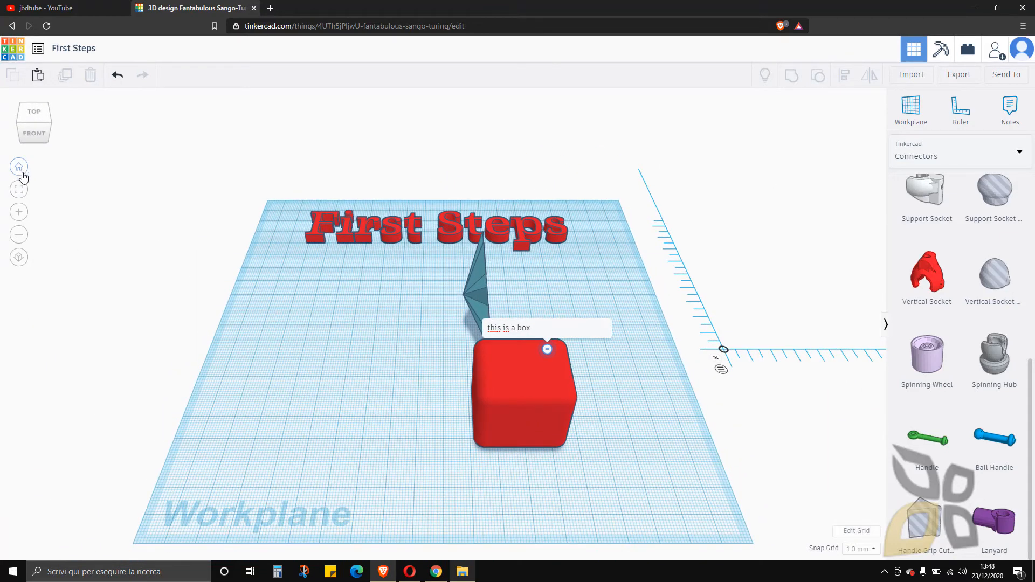
click(18, 194)
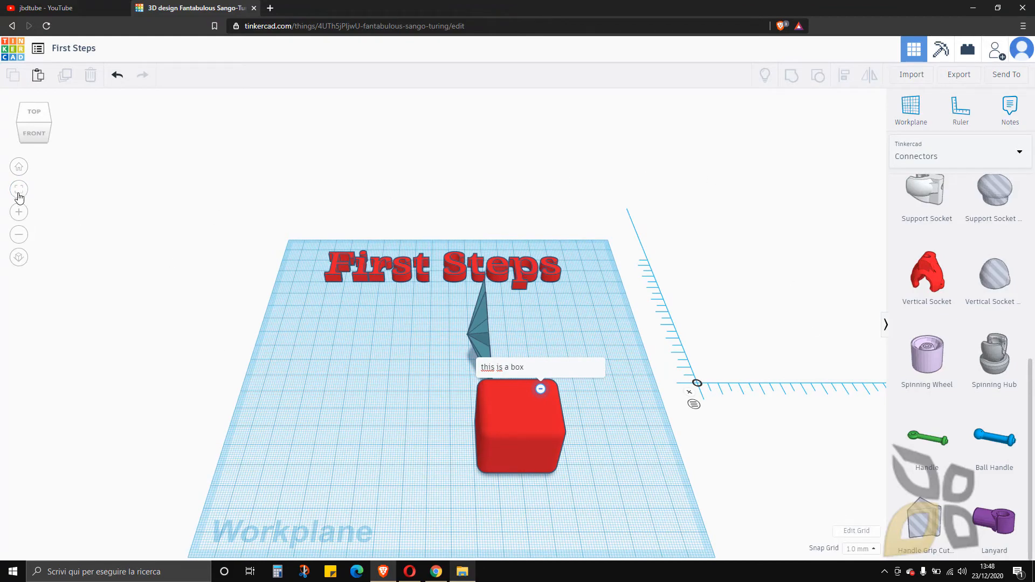
click(20, 217)
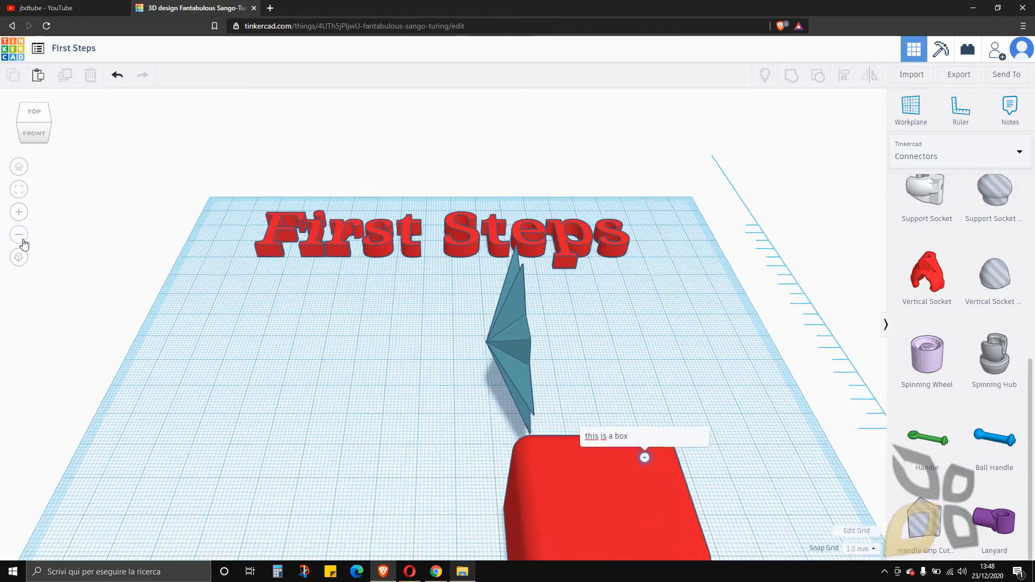
click(21, 239)
click(22, 218)
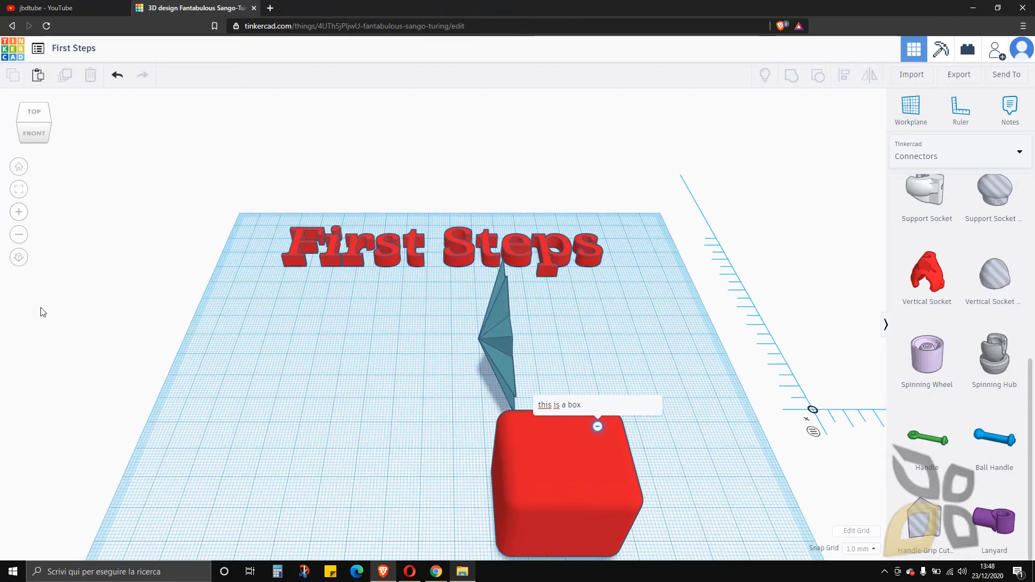
Compare the flat orthographic and perspective projections from the home and top views, finishing in an angled perspective view
click(19, 263)
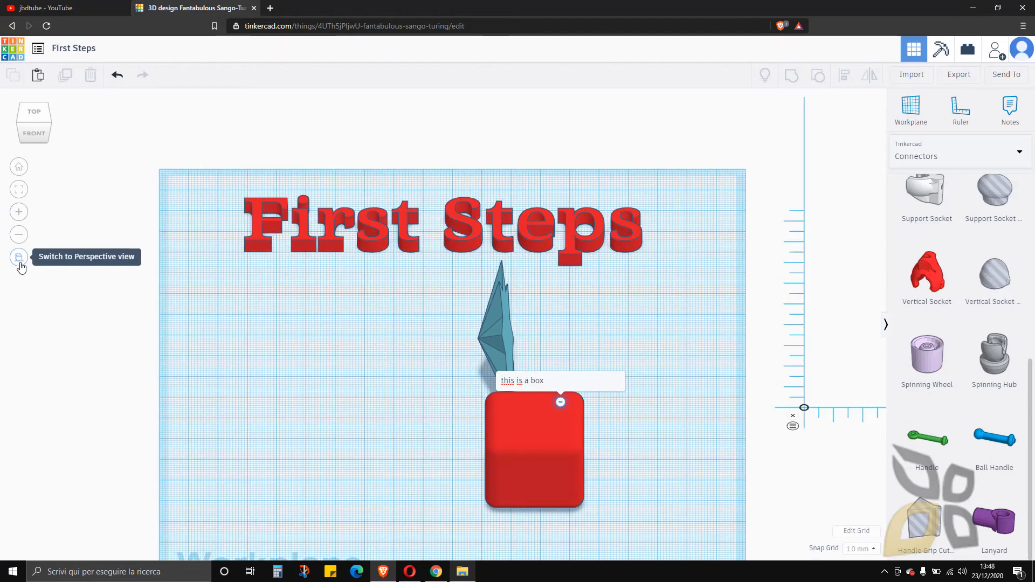
click(20, 262)
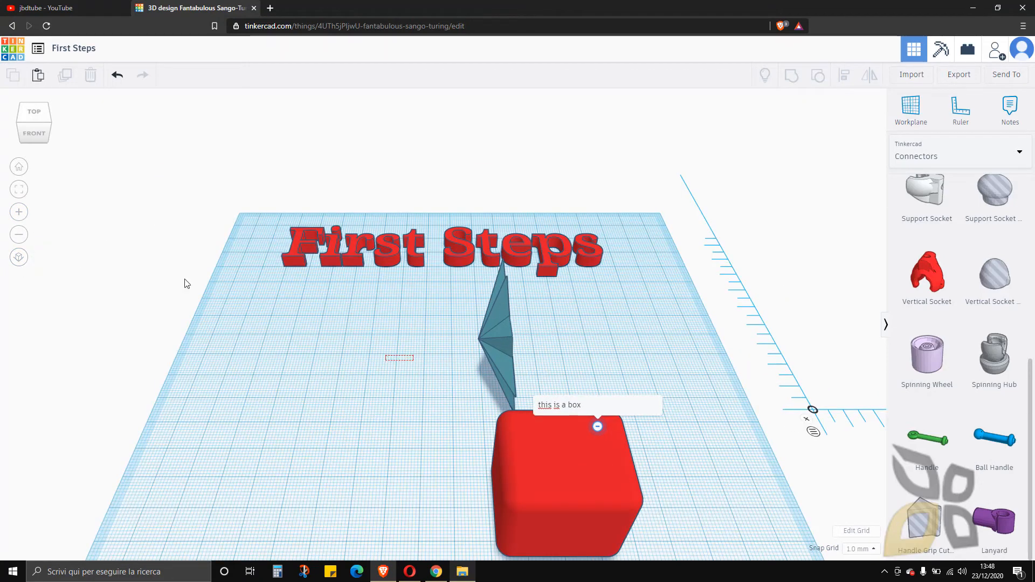
click(20, 263)
click(19, 263)
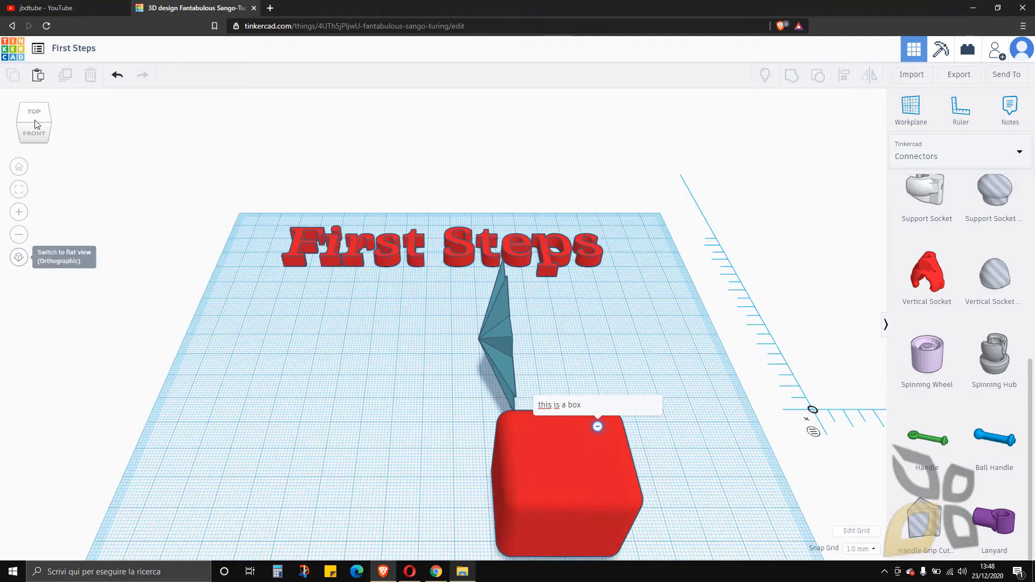
click(34, 113)
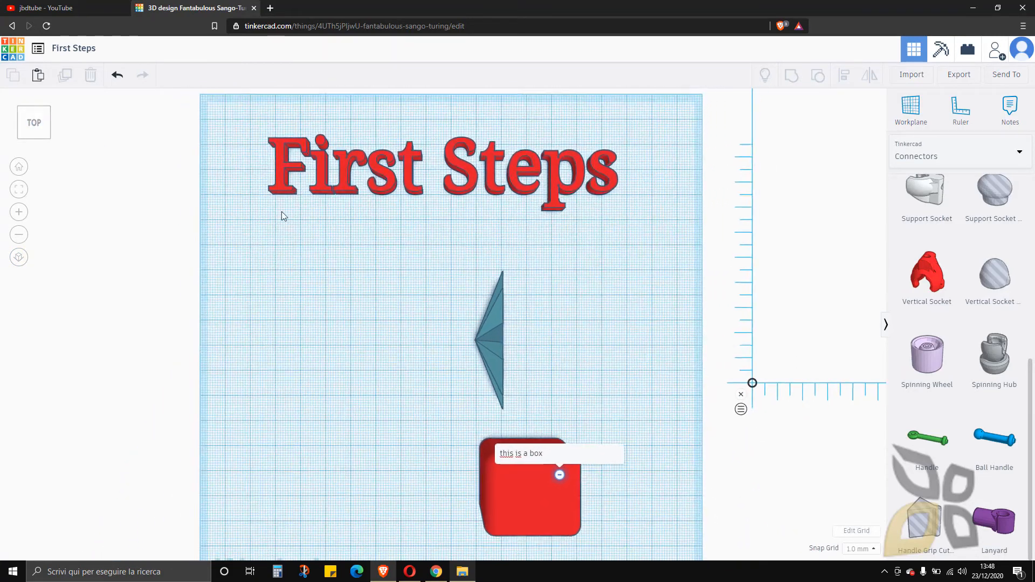
click(20, 263)
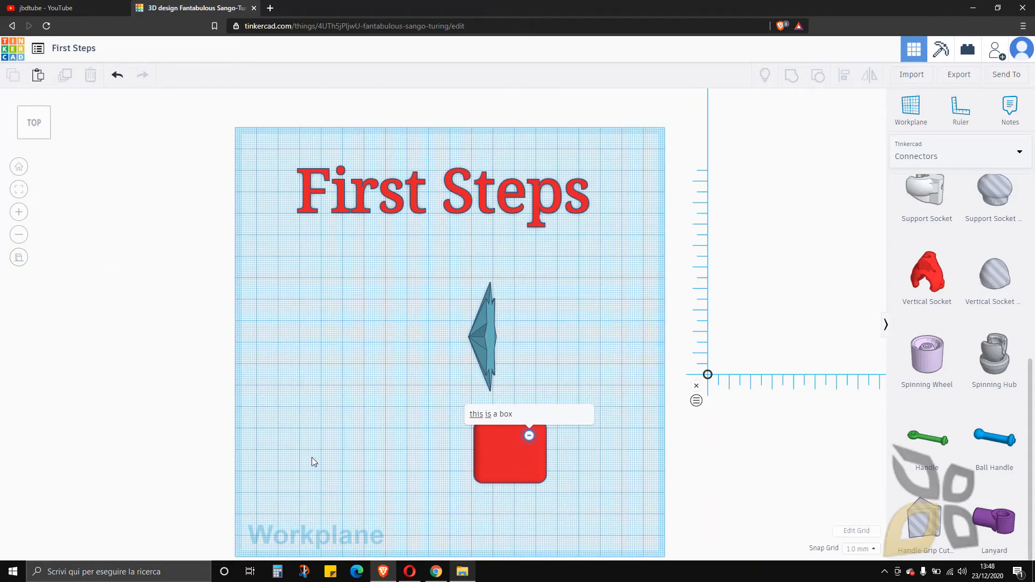
click(23, 173)
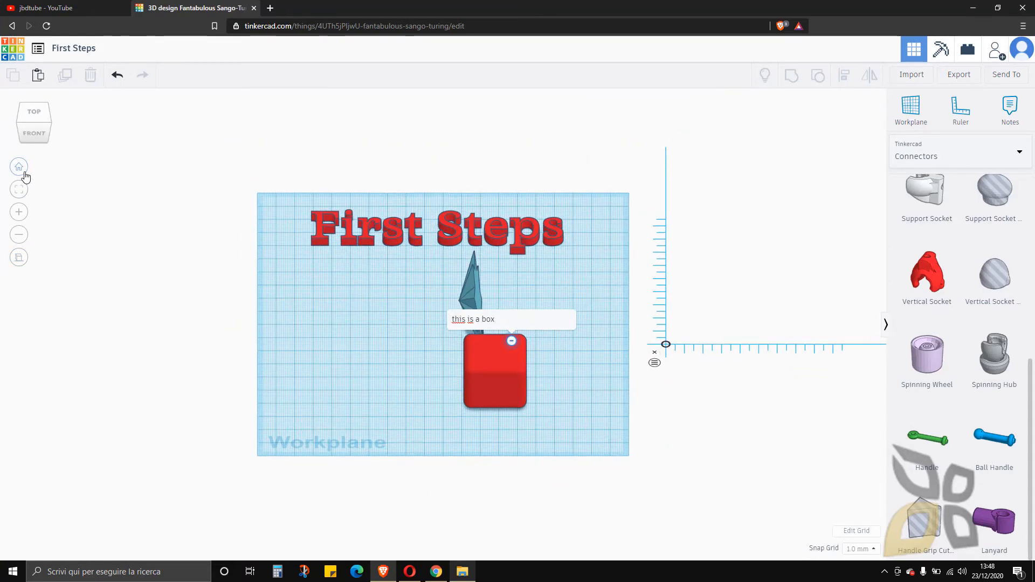
scroll(367, 363, up, 3)
click(26, 264)
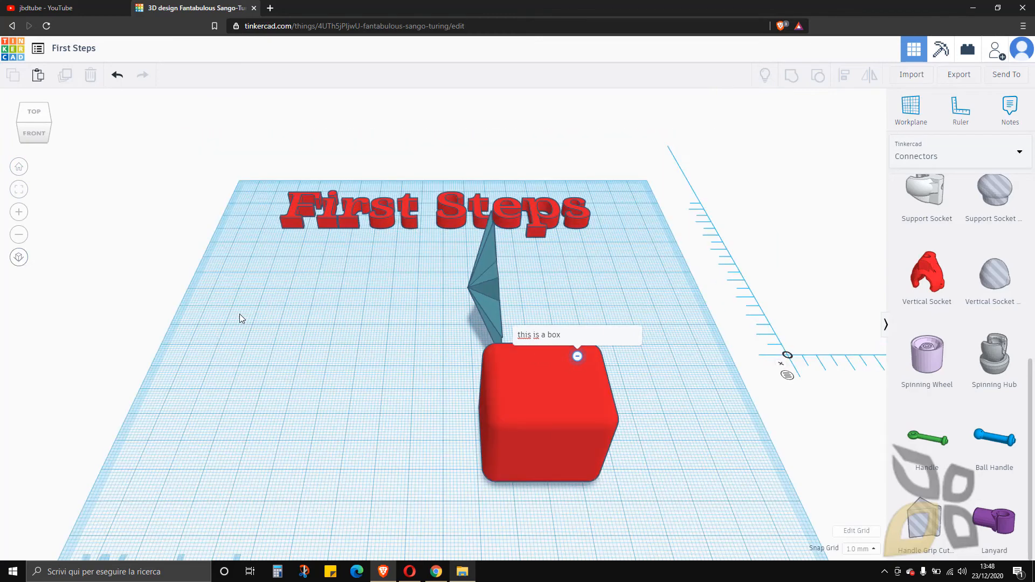
mouse_move(37, 138)
mouse_down()
mouse_move(61, 135)
mouse_move(44, 135)
mouse_up()
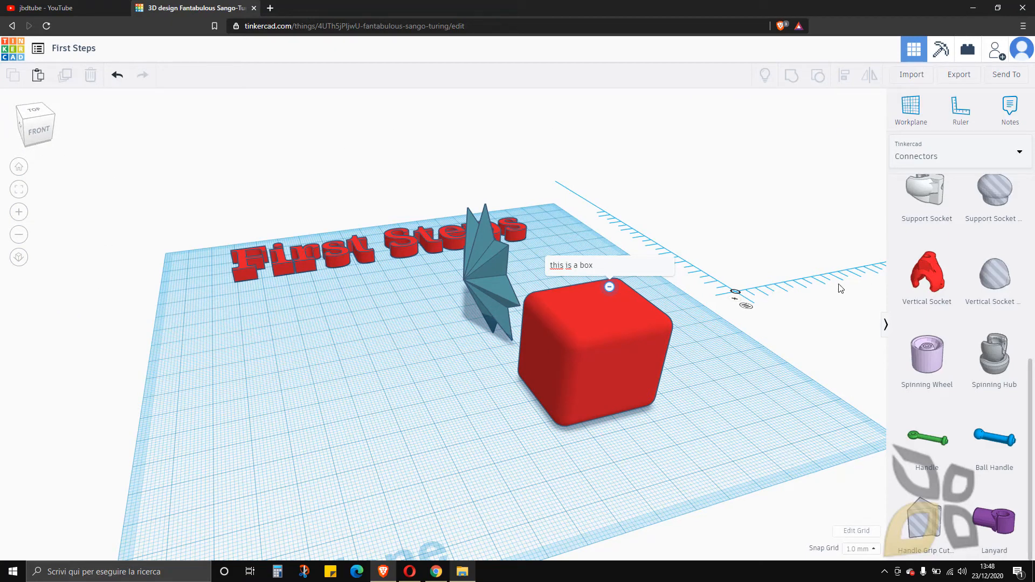
Place a 20 mm red box from Basic Shapes on the empty area in front of the text, with a 20 mm cylinder overlapping it
click(493, 302)
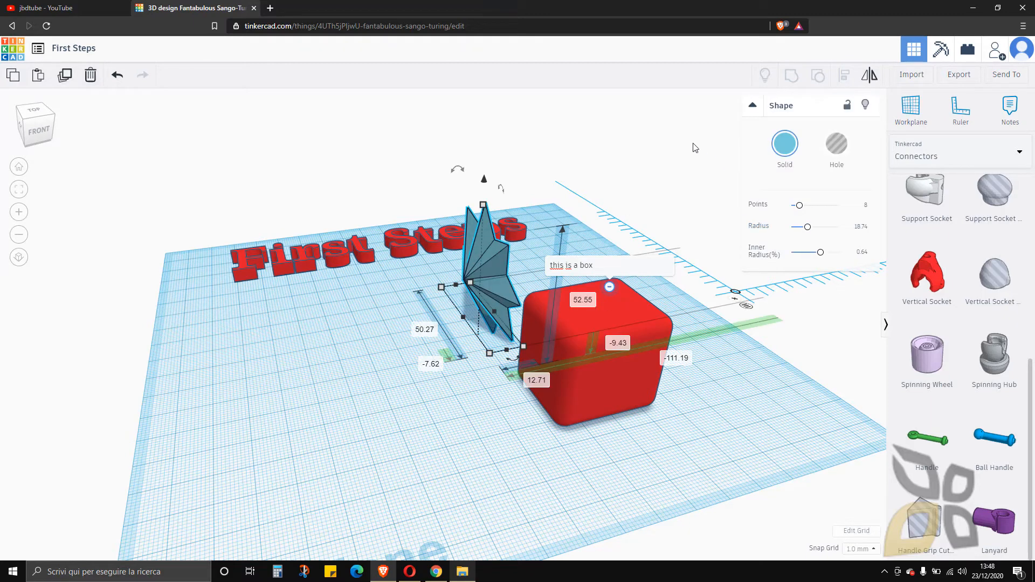
click(690, 162)
scroll(948, 162, up, 5)
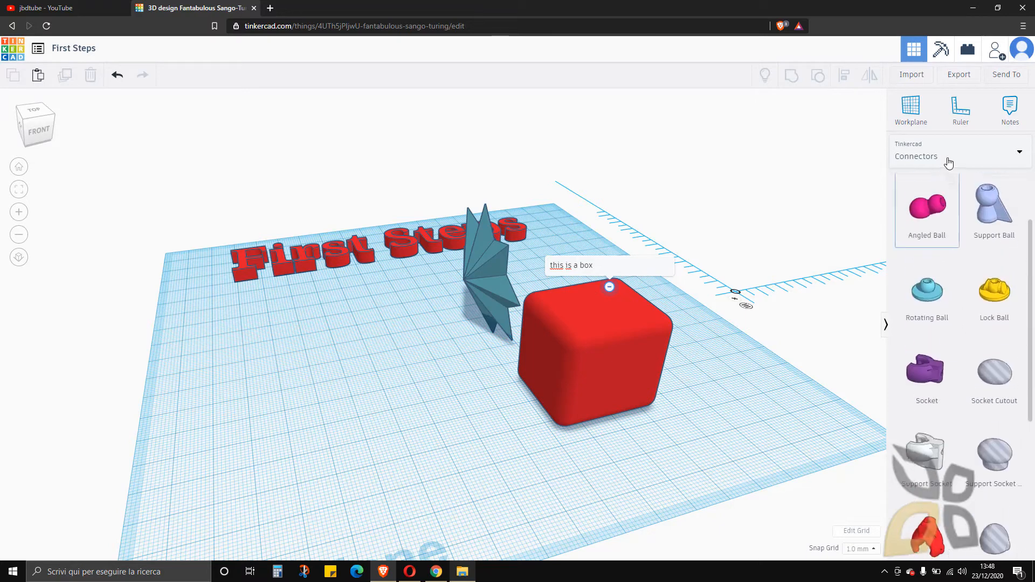
click(949, 162)
click(919, 194)
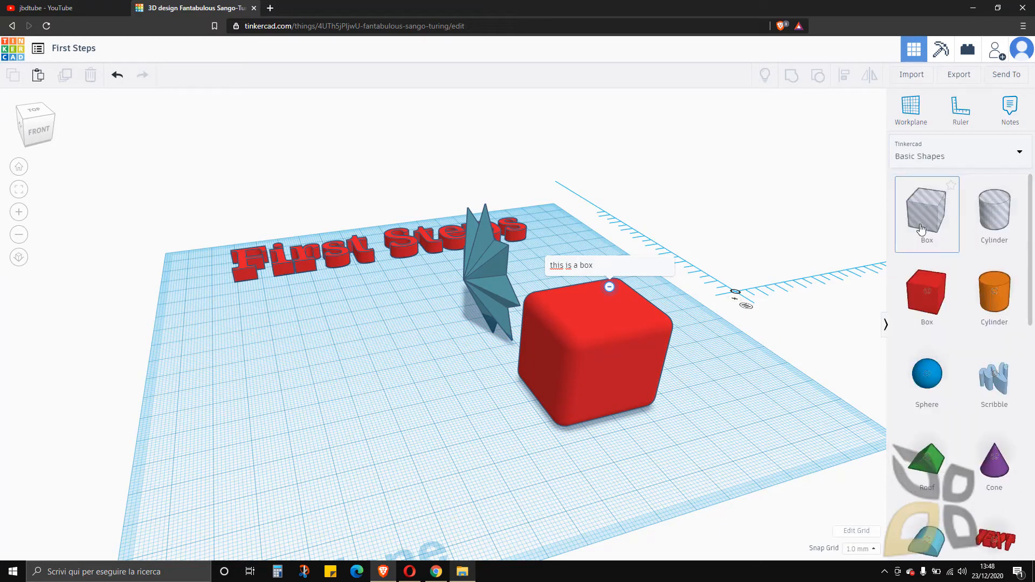
drag(925, 291, 330, 403)
click(467, 430)
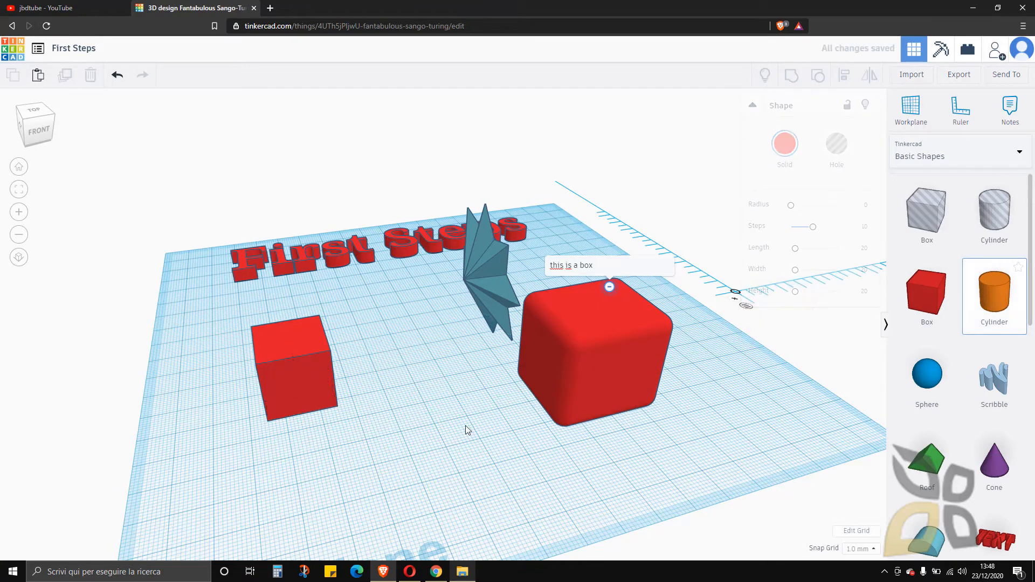
click(322, 405)
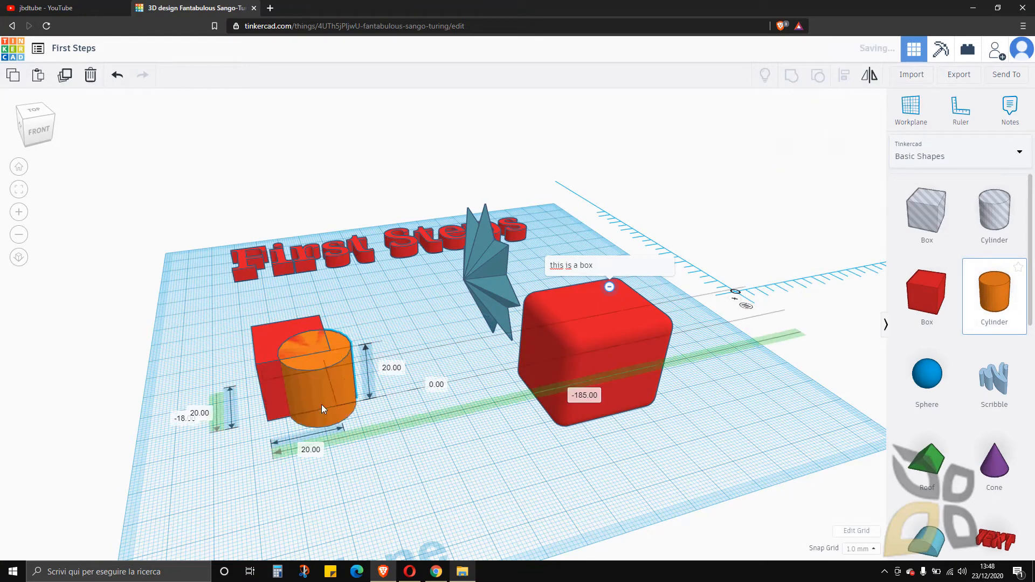
Demonstrate selecting the small box alone and together with the overlapping cylinder, and clear the selection
click(247, 391)
click(316, 369)
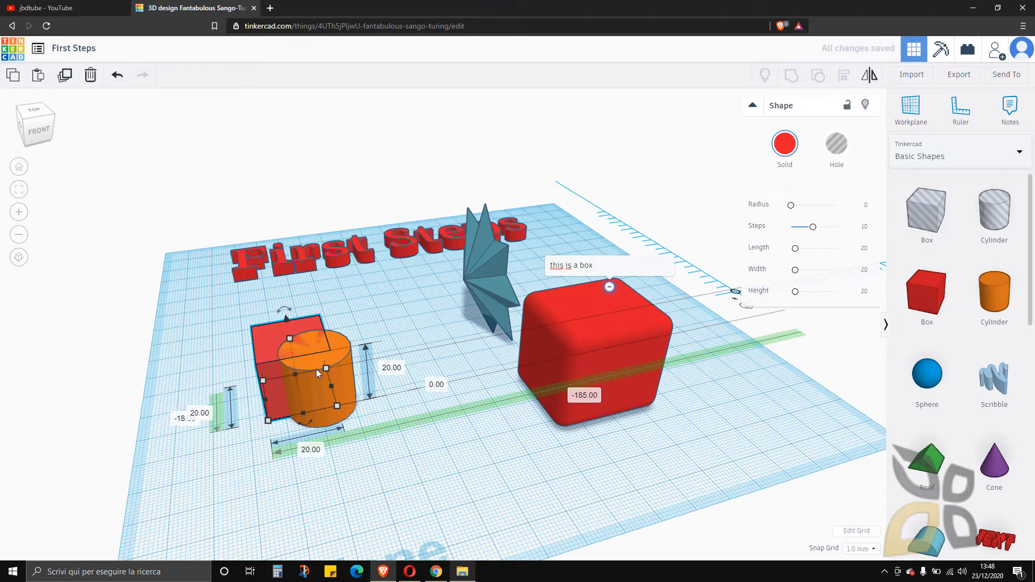
click(280, 334)
click(338, 365)
click(284, 331)
click(206, 301)
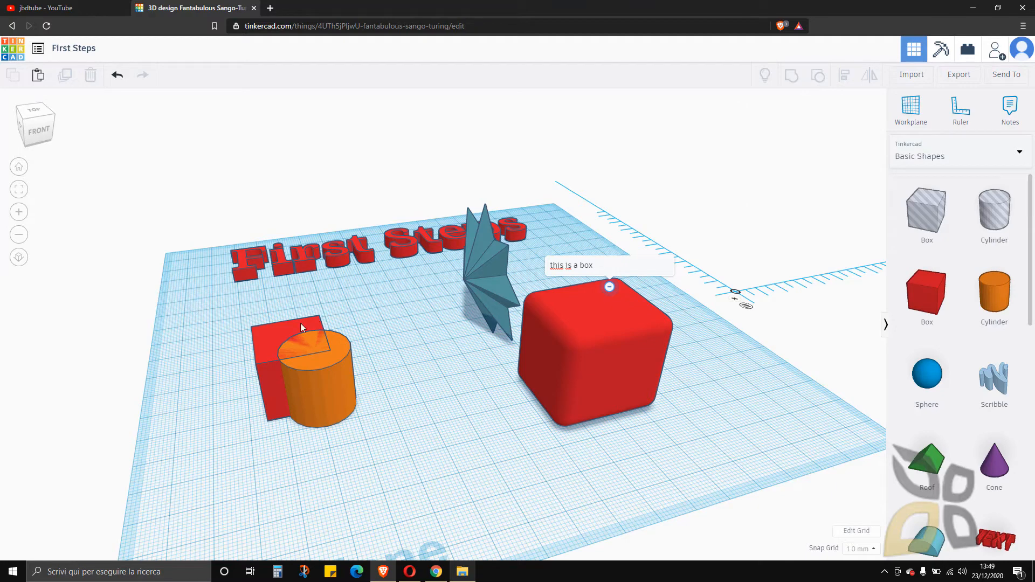
click(272, 331)
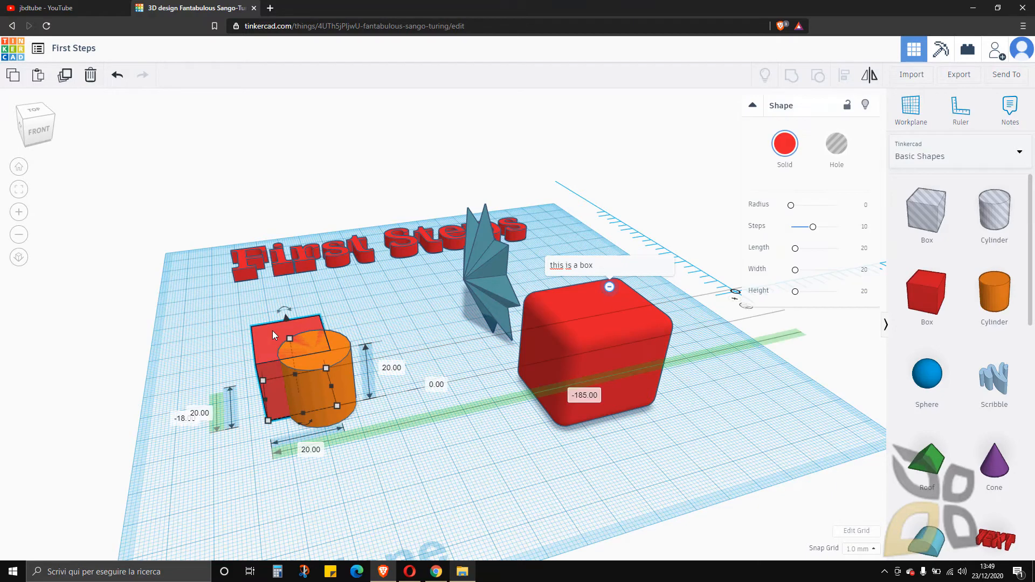
click(247, 405)
click(265, 335)
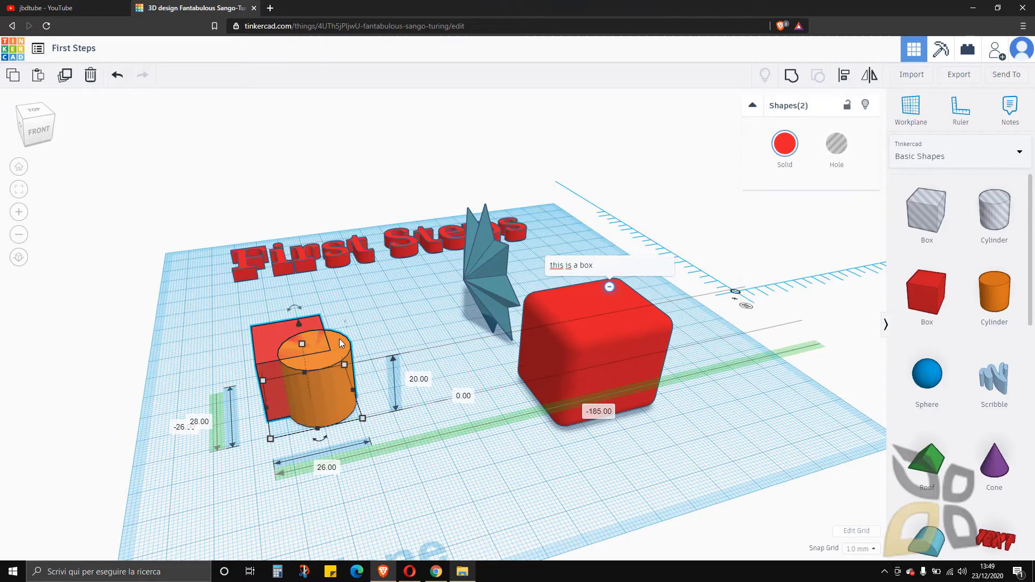
click(350, 309)
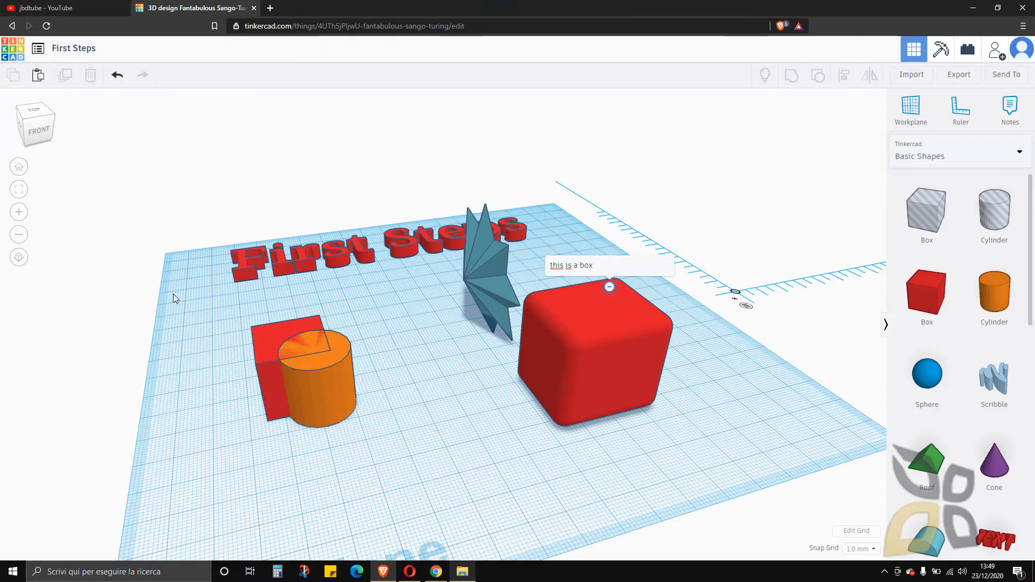
Select the small box and the cylinder with a selection window and group them into one shape
drag(220, 335, 381, 486)
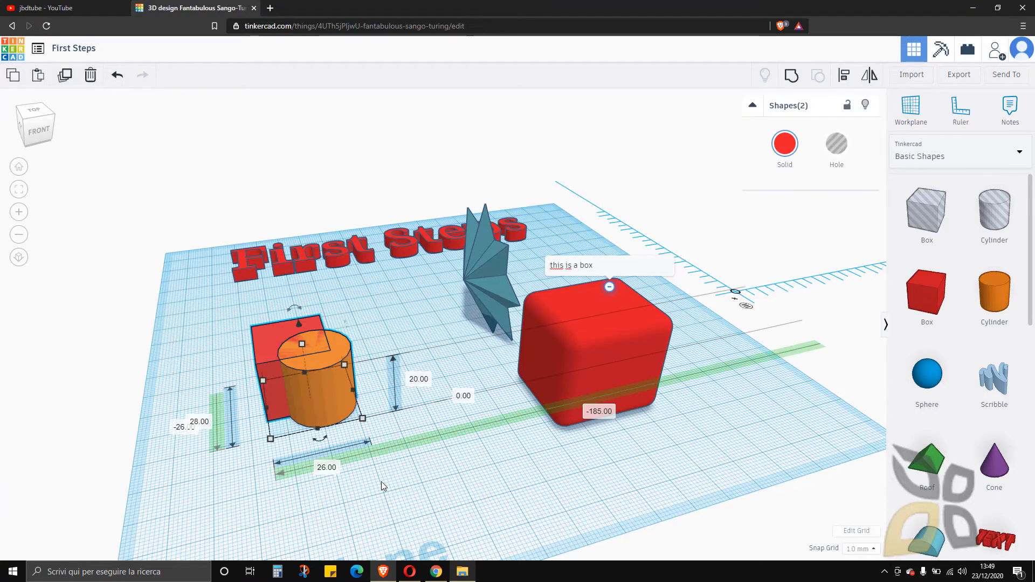
click(385, 329)
drag(422, 302, 183, 442)
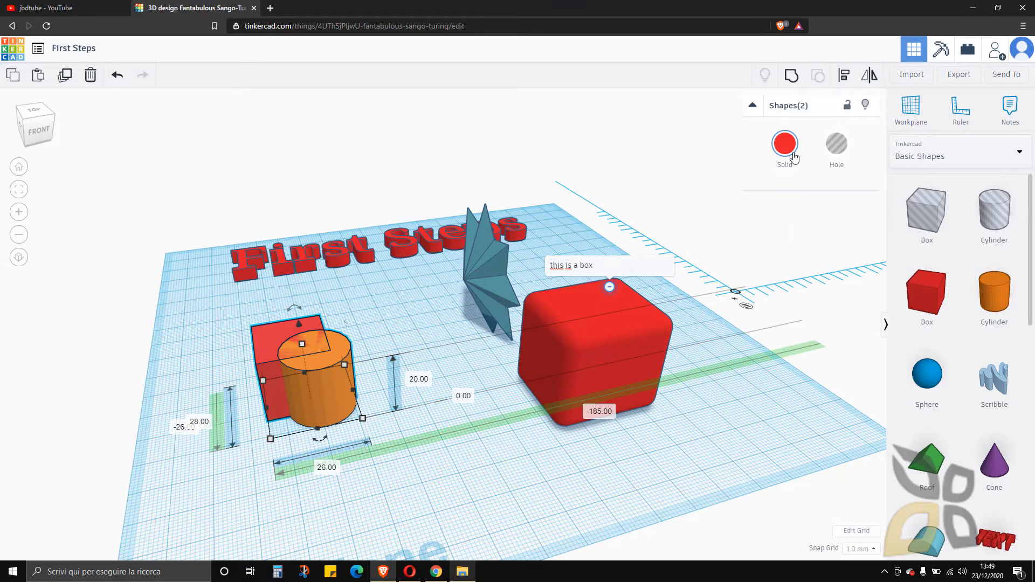
click(793, 78)
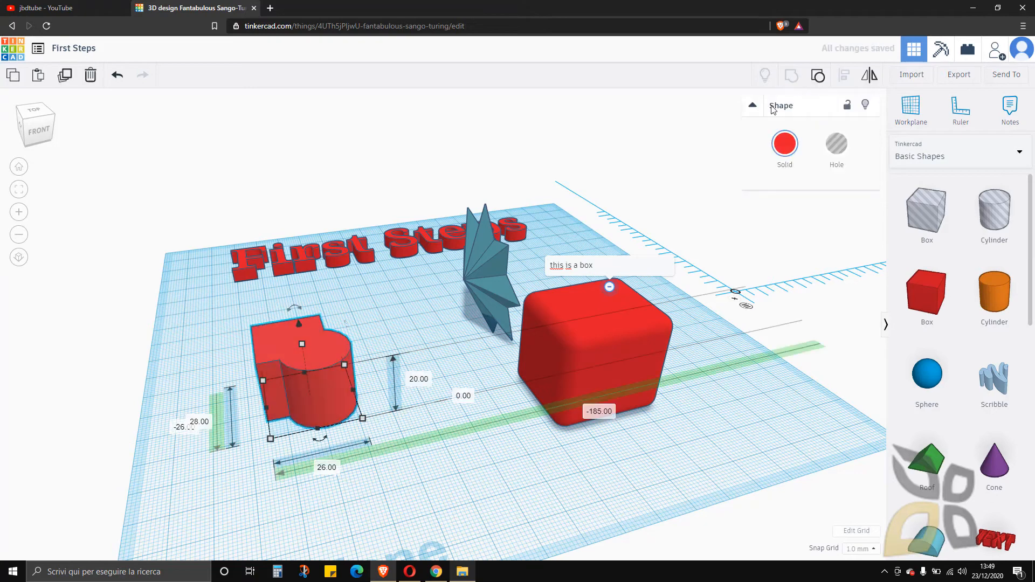
click(397, 340)
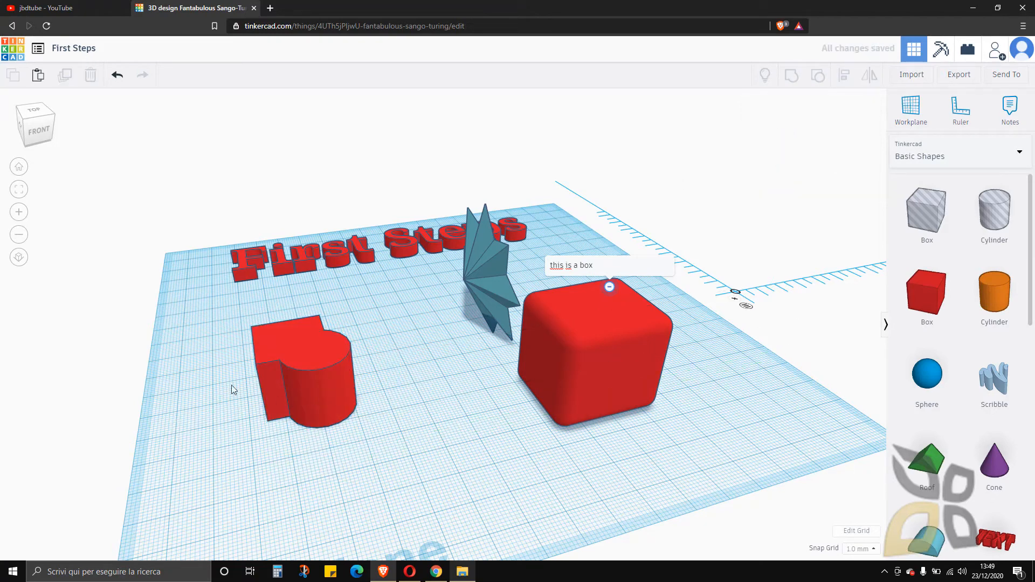
Ungroup the combined shape and move the cylinder clear of the small box, to about -161 and -38 from the ruler origin
click(305, 378)
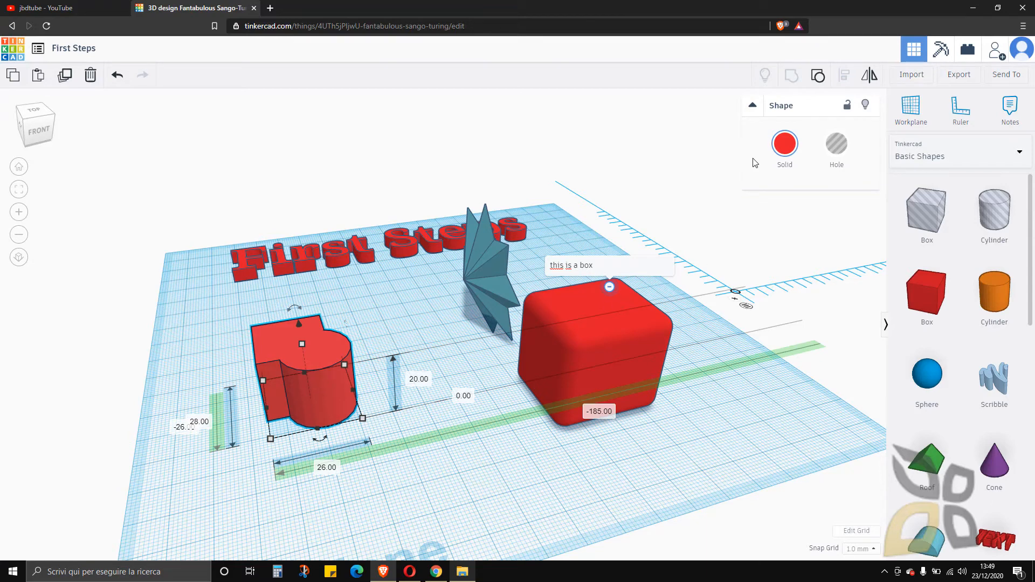
click(820, 81)
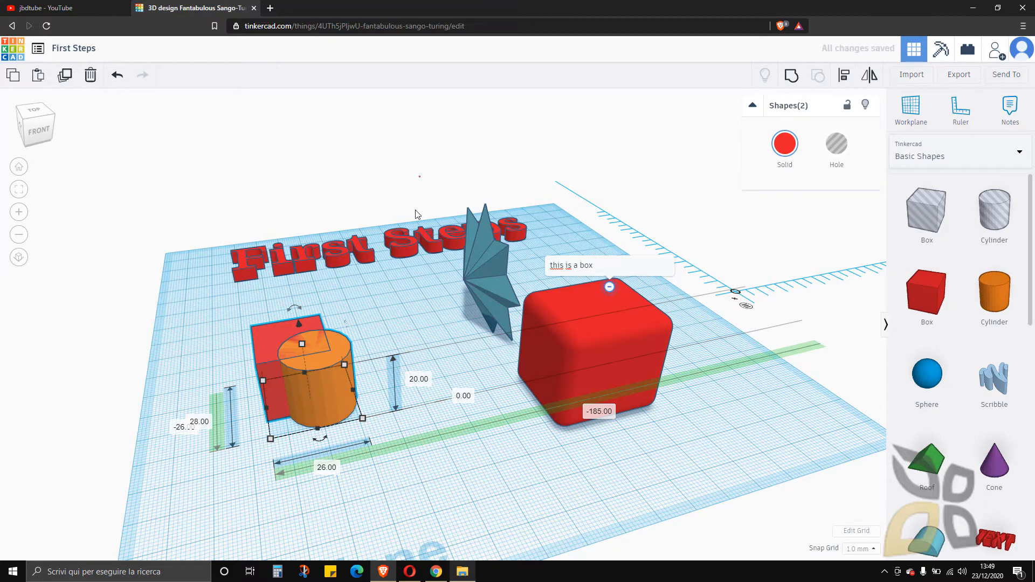
click(417, 178)
click(315, 390)
drag(315, 390, 392, 420)
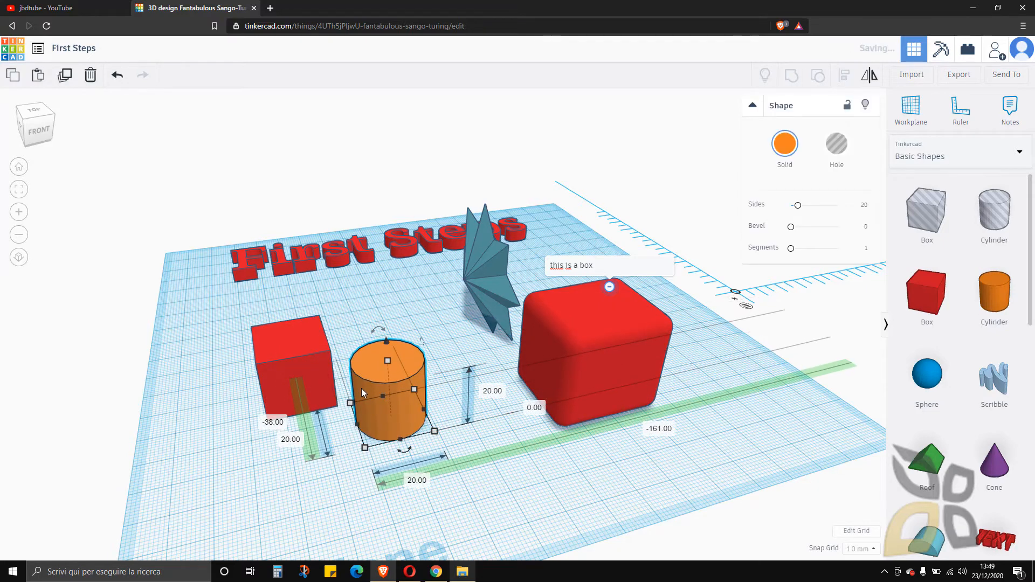
click(338, 311)
click(396, 411)
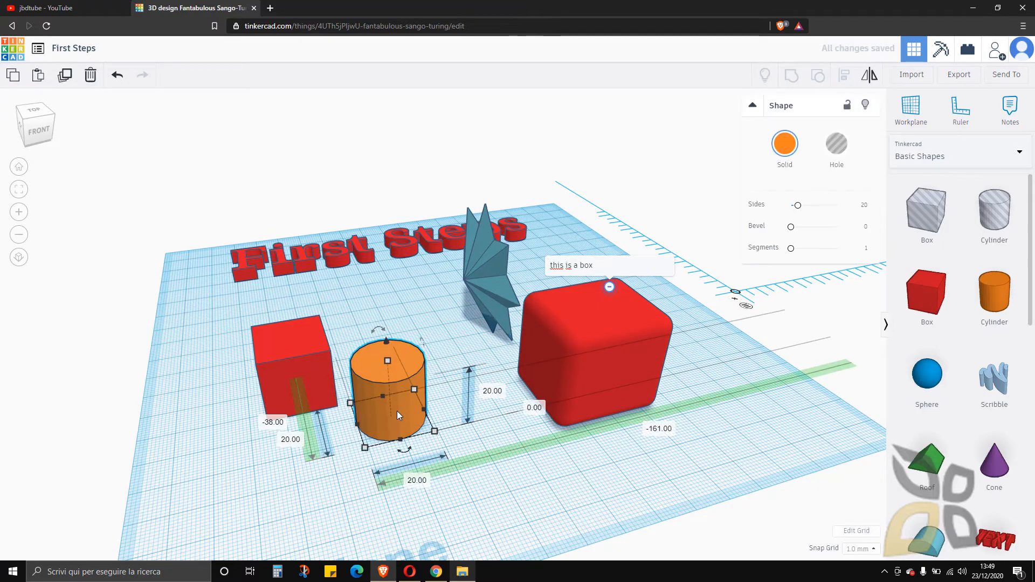
Move the cylinder back over the small box's front corner, about -179 and -24 from the ruler origin, and group both shapes
drag(400, 389, 318, 372)
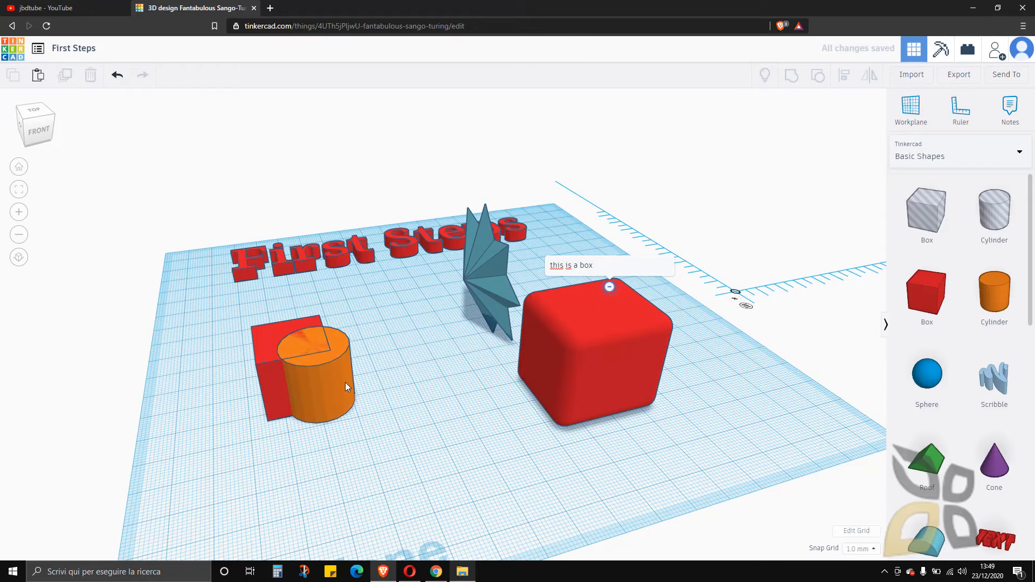
drag(219, 327, 378, 449)
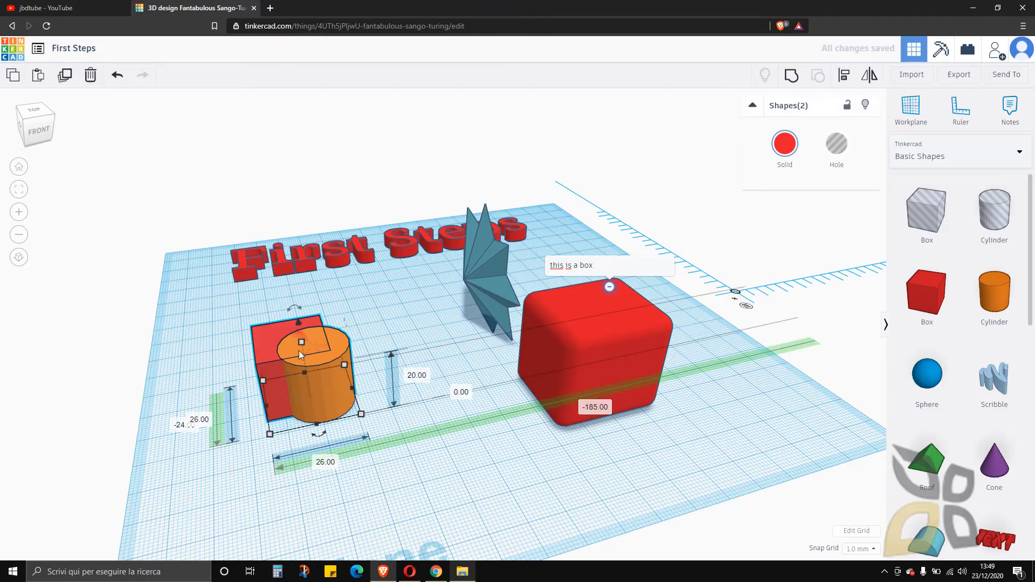
click(791, 78)
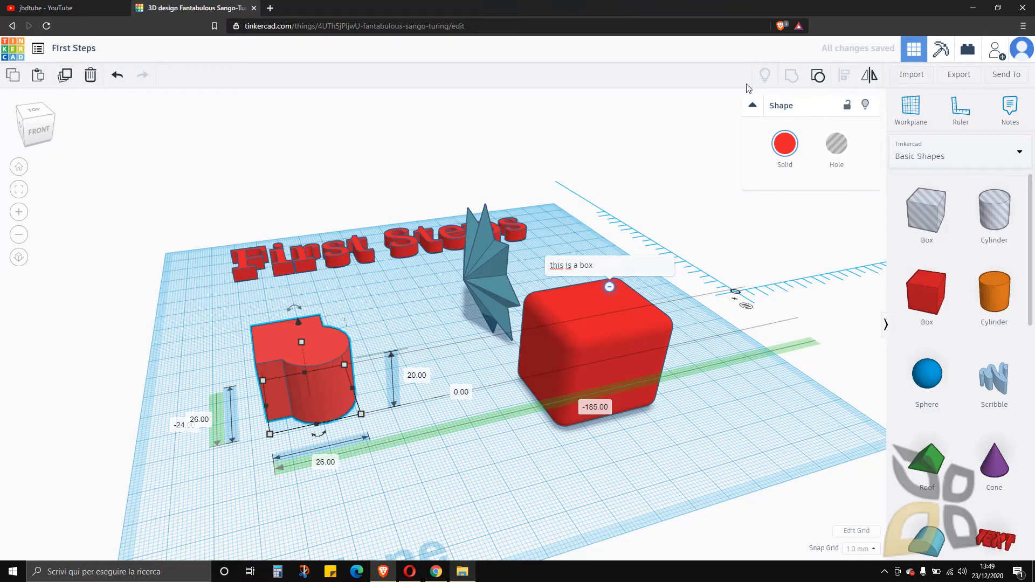
Ungroup the small box and cylinder, and group the cylinder with the large rounded box instead
click(817, 78)
click(315, 300)
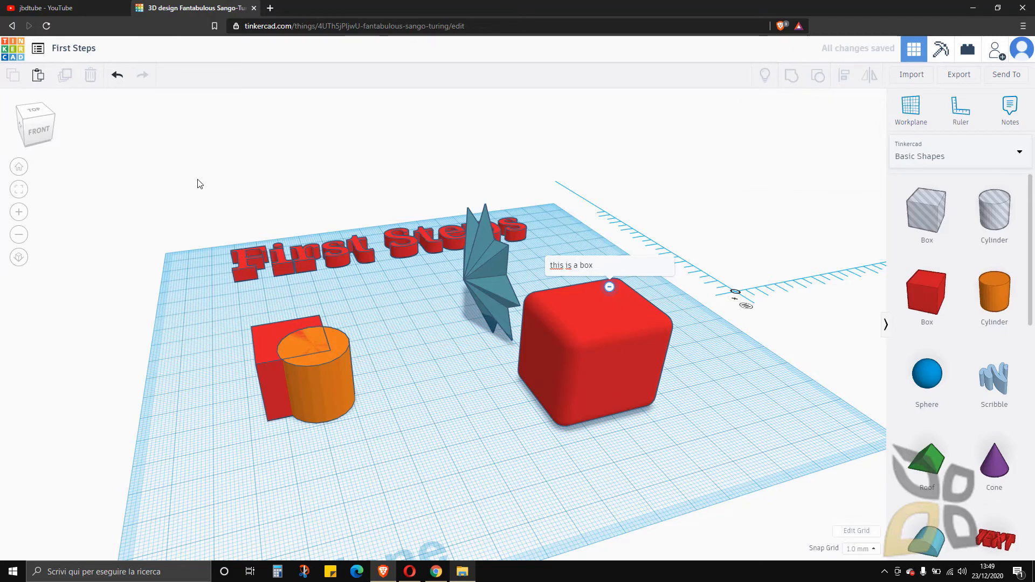
click(344, 366)
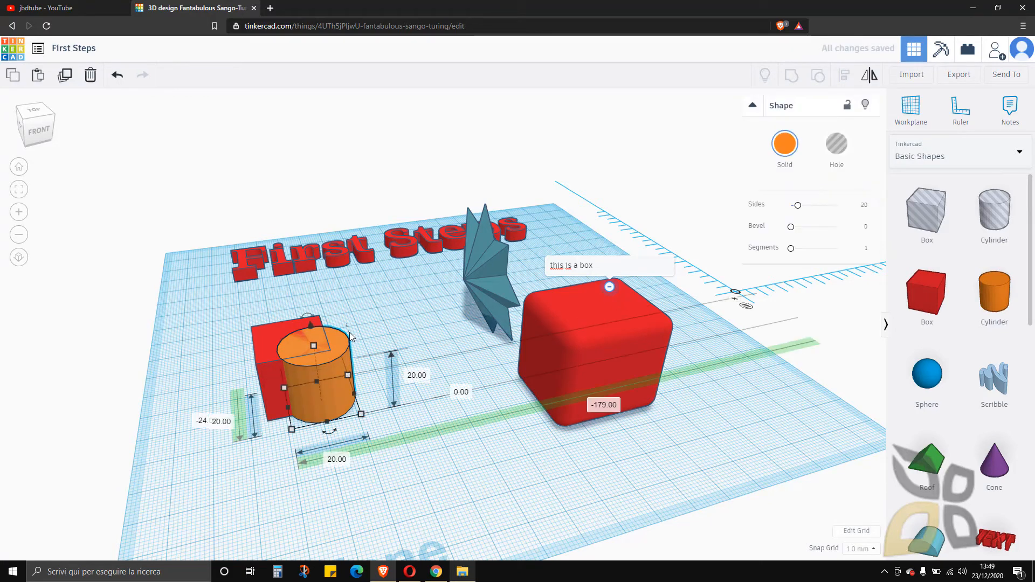
shift+click(600, 312)
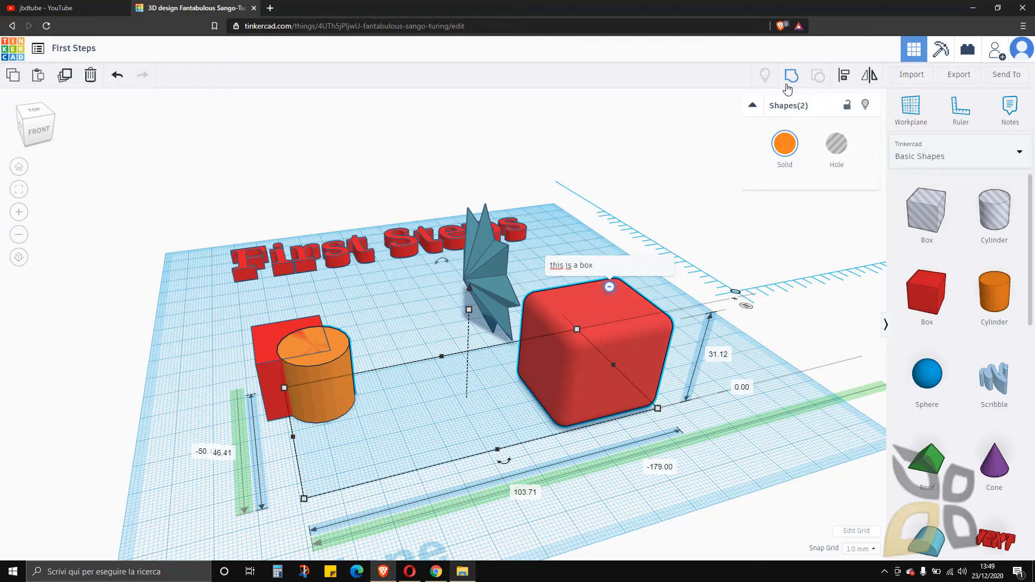
click(791, 76)
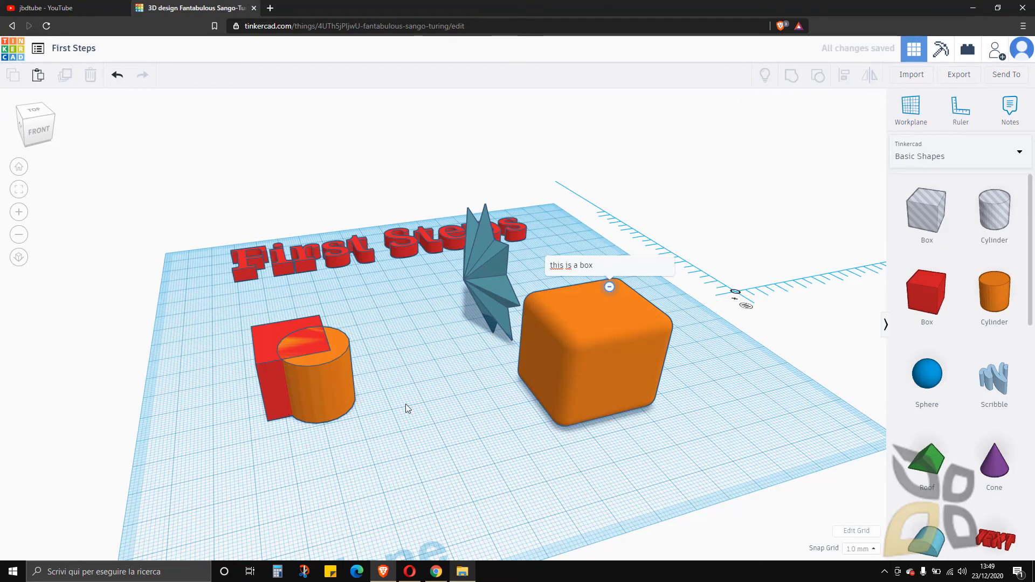
click(579, 367)
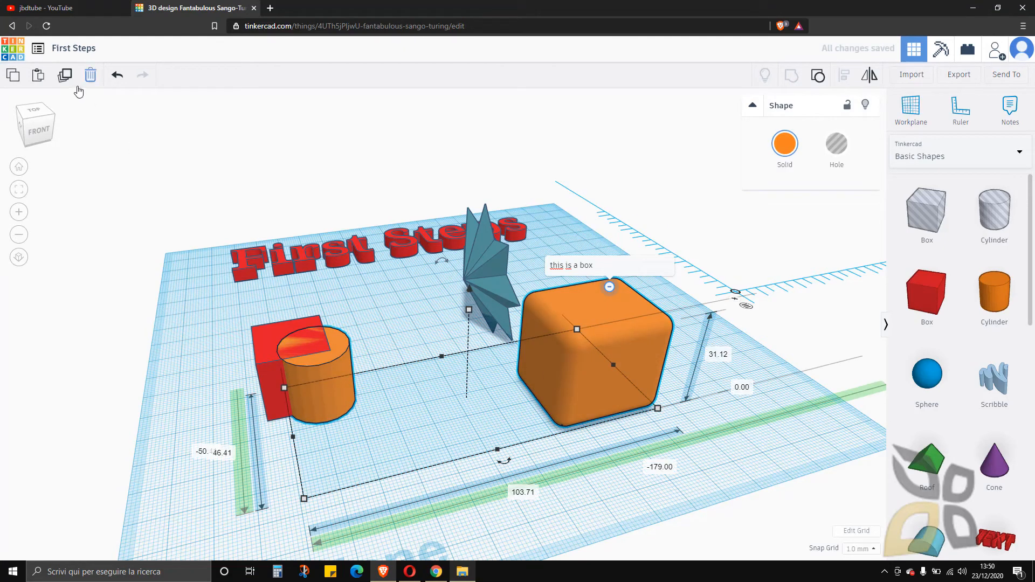
drag(457, 422, 482, 435)
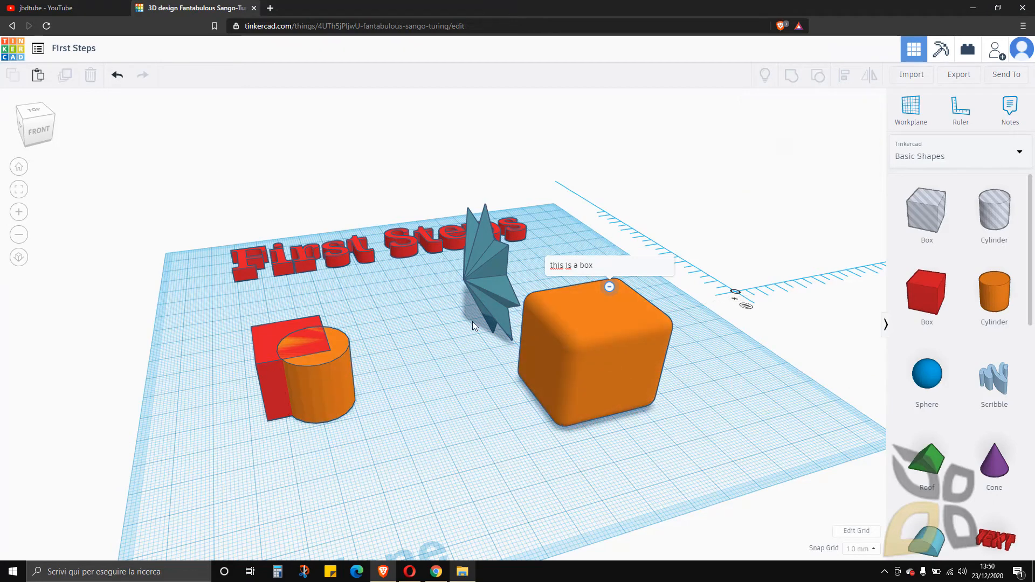
Lower the grouped cylinder and large box to 20 mm high and stretch the group to 124 by 59 mm
click(571, 328)
drag(468, 312, 467, 343)
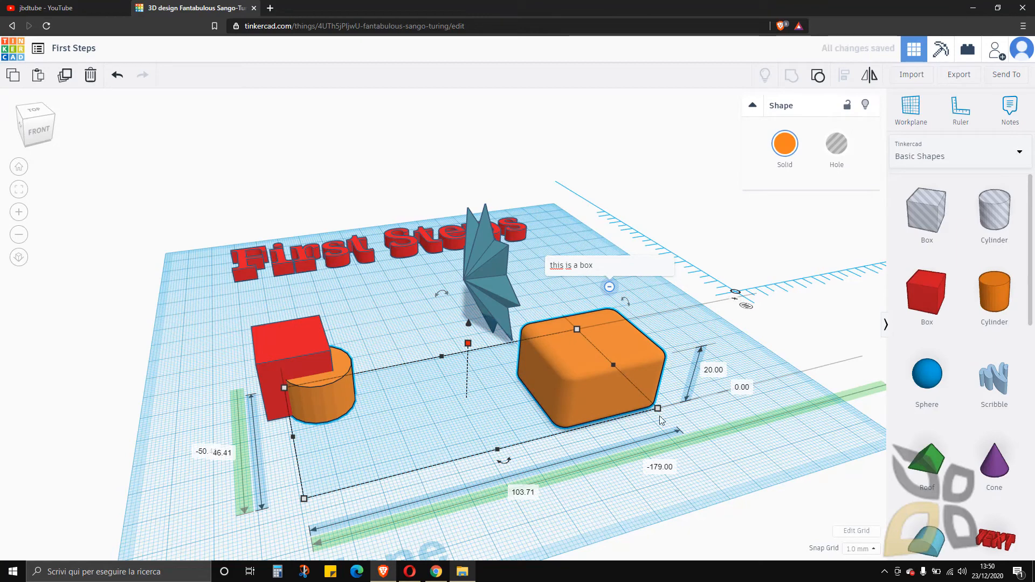
drag(658, 408, 744, 420)
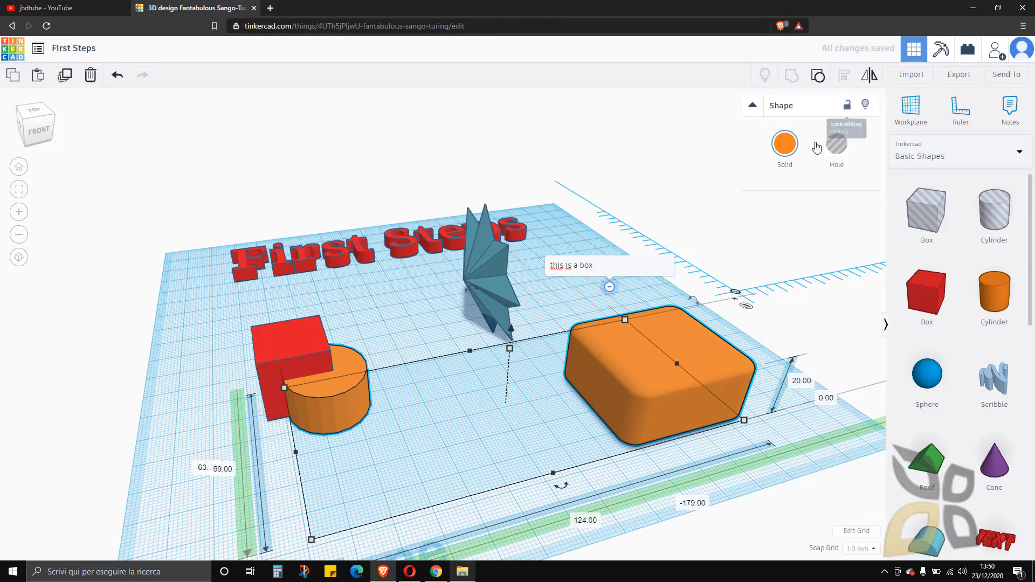
Recolour the grouped cylinder and large box light blue and then tan
click(785, 143)
click(851, 242)
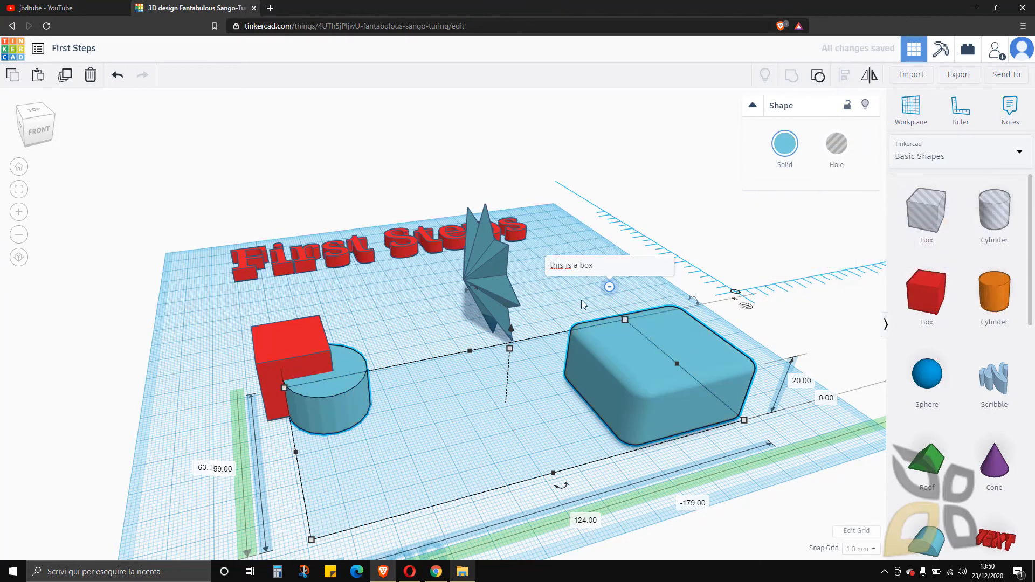
click(785, 143)
click(921, 231)
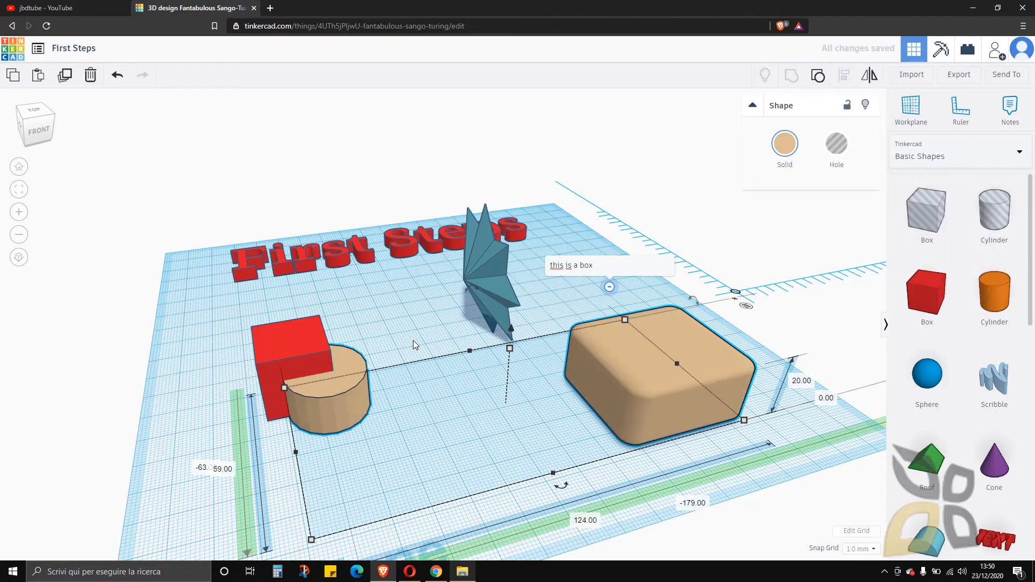
Ungroup the cylinder and the large rounded box, and select the cylinder alone
click(817, 75)
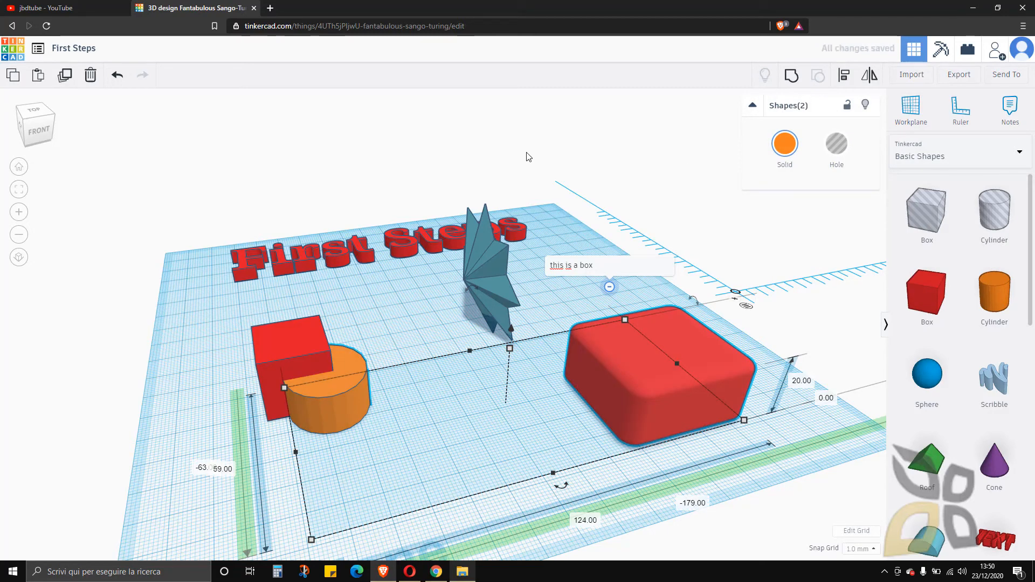
click(353, 398)
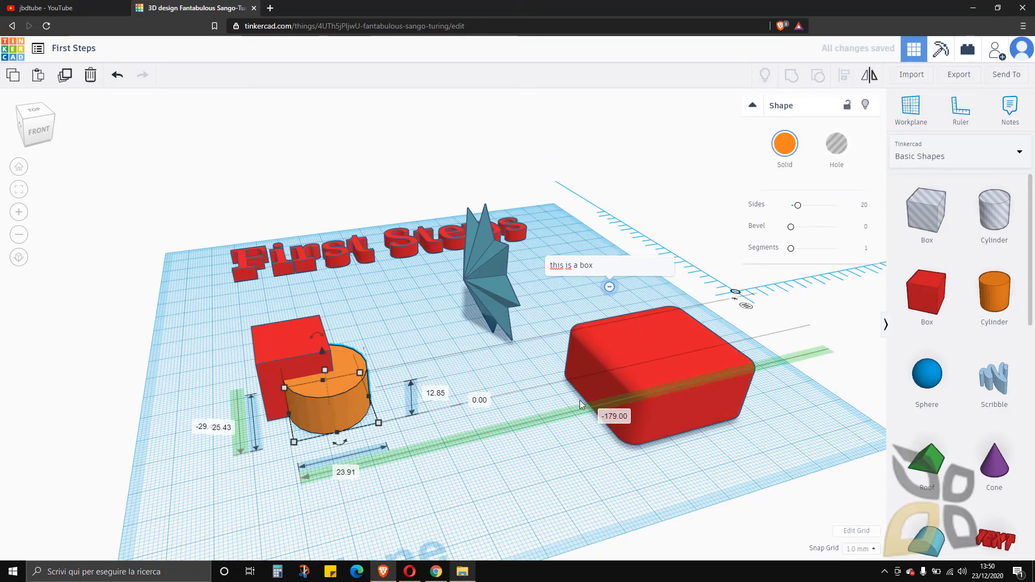
Try green, black, blue and the Transparent option on the small box, and set its colour to opaque dark teal
click(284, 332)
click(784, 144)
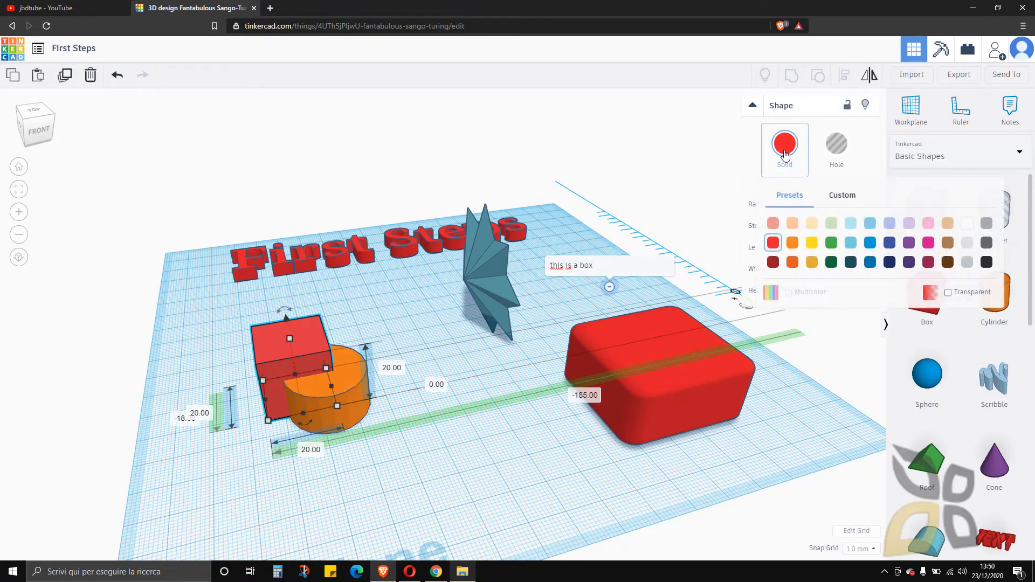
click(831, 244)
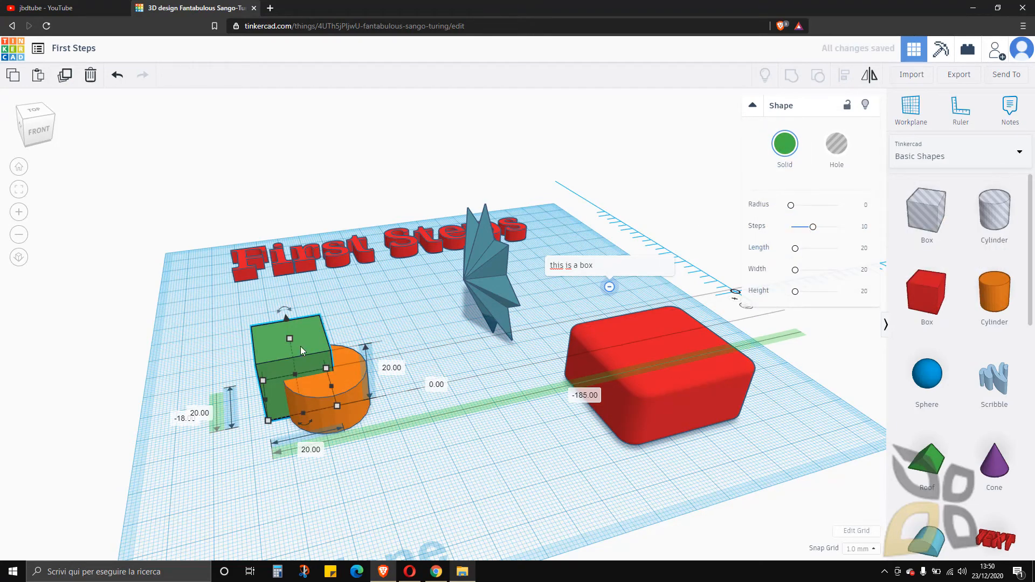
click(778, 145)
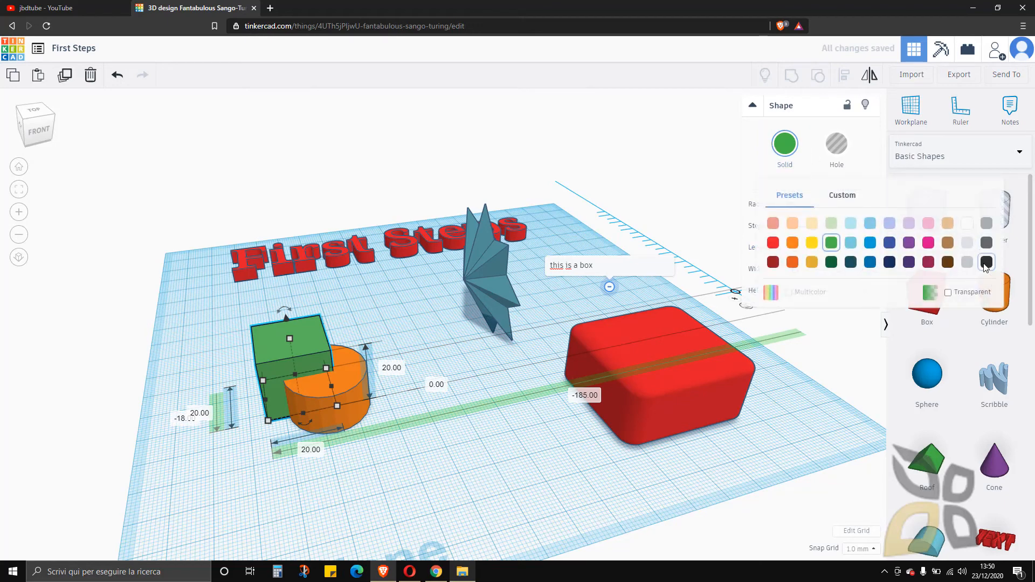
click(986, 264)
click(784, 143)
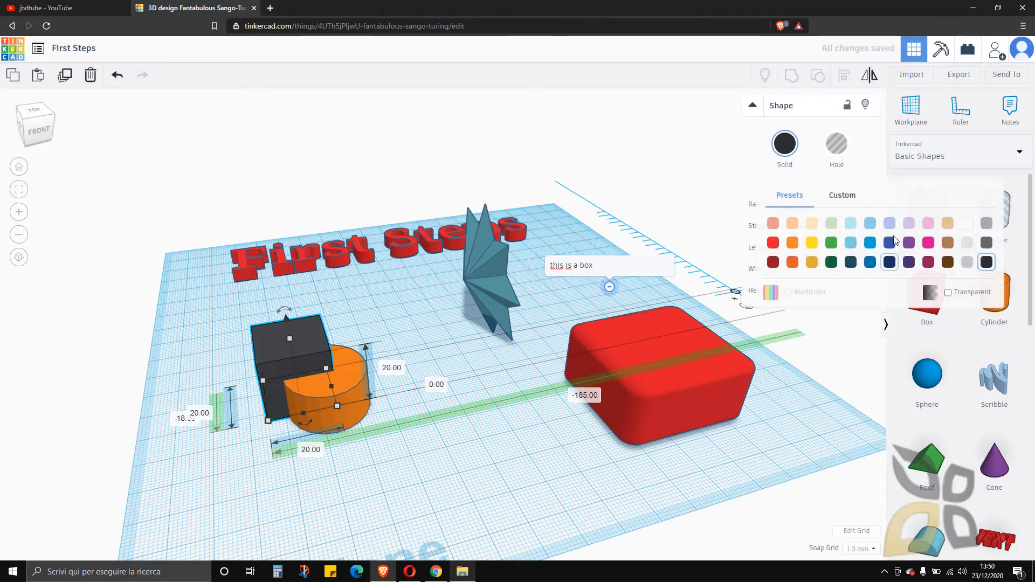
click(889, 242)
click(784, 143)
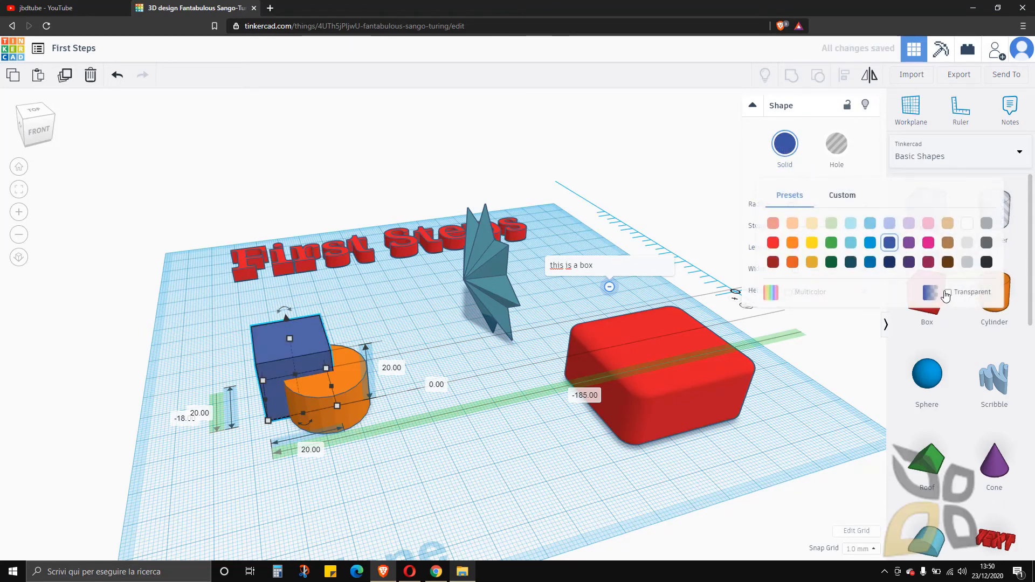
click(949, 294)
click(951, 295)
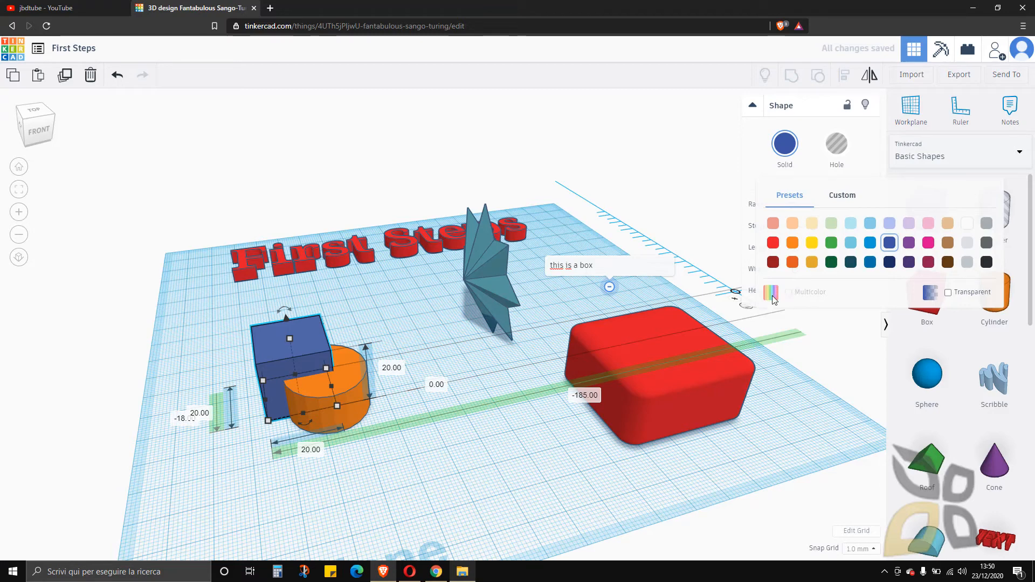
click(850, 263)
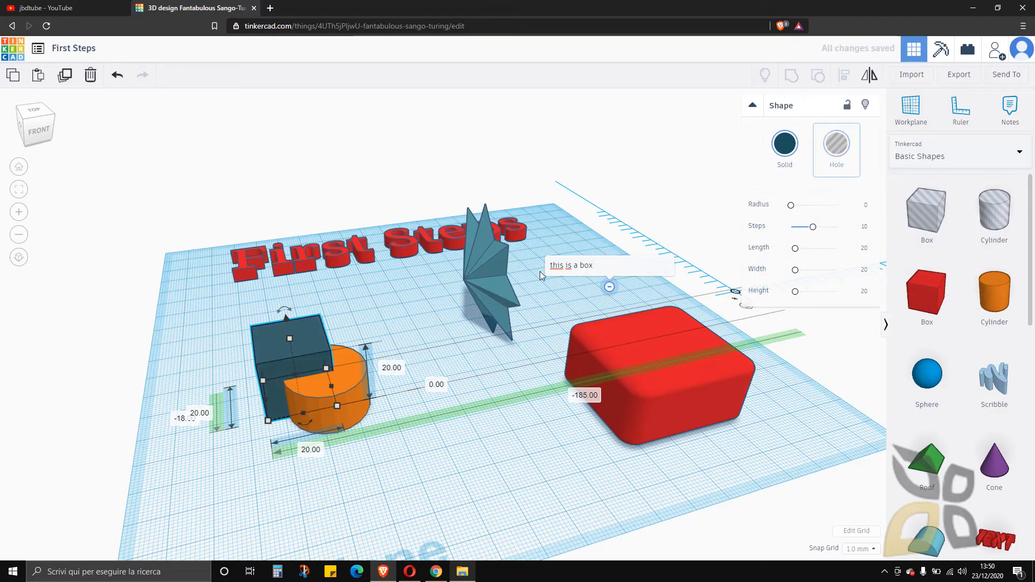
Raise the cylinder 9 mm above the workplane and turn it into a hole
click(375, 322)
click(357, 373)
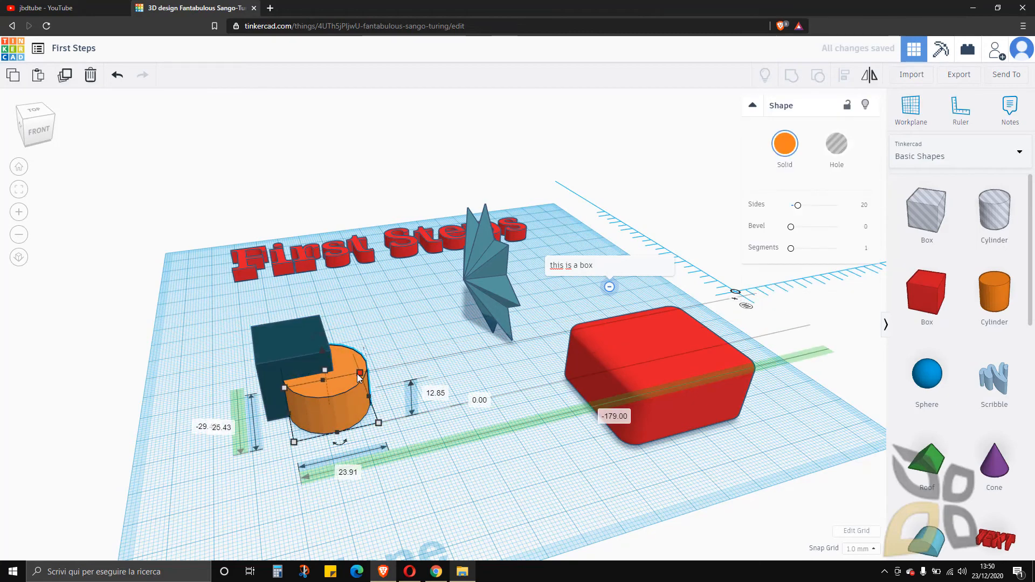
click(284, 335)
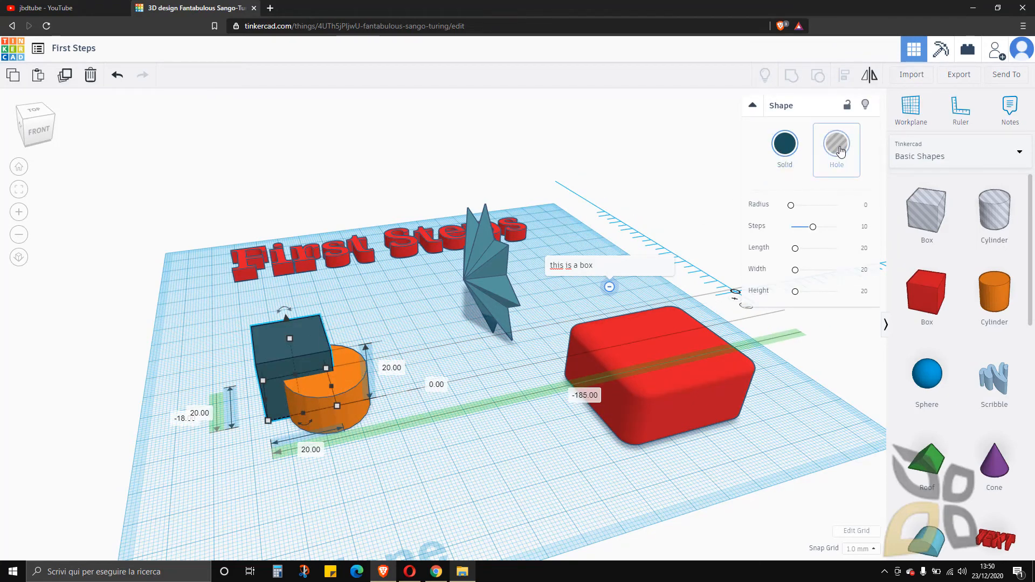
click(348, 383)
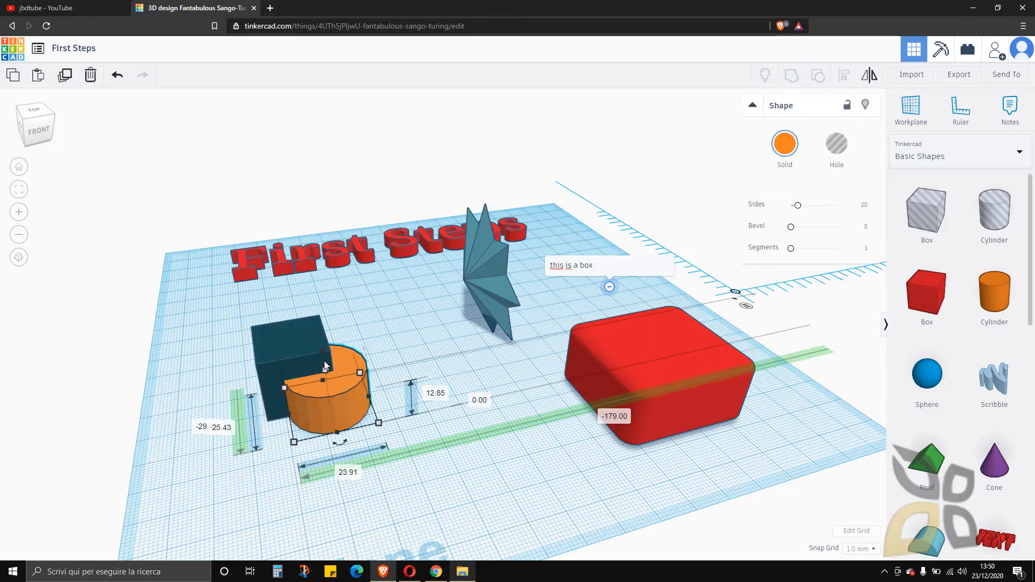
mouse_move(323, 352)
mouse_down()
mouse_move(325, 325)
mouse_move(321, 351)
mouse_up()
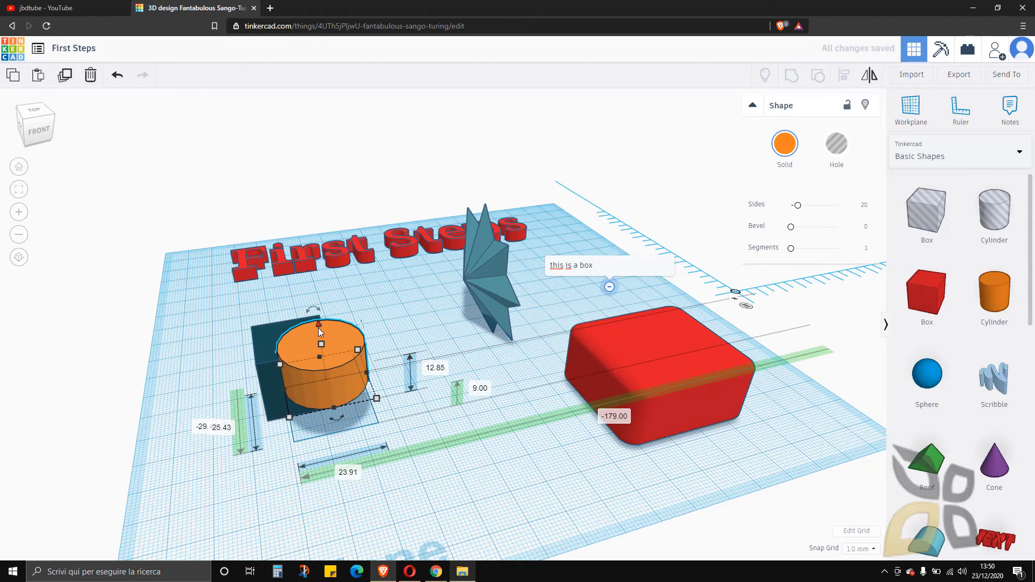
click(837, 154)
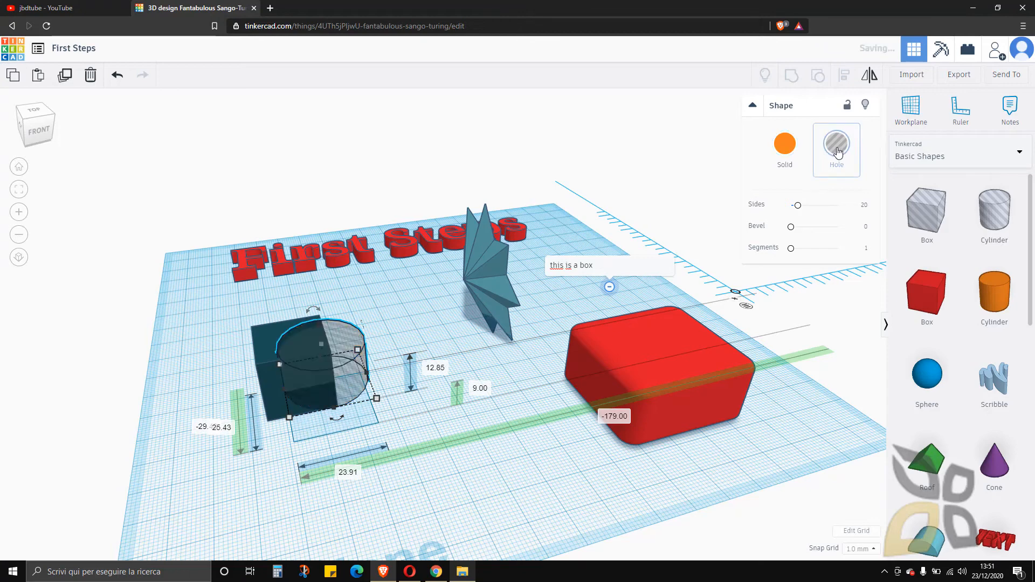
Select the small box and the hole cylinder with a selection window and group them to cut the box
click(403, 195)
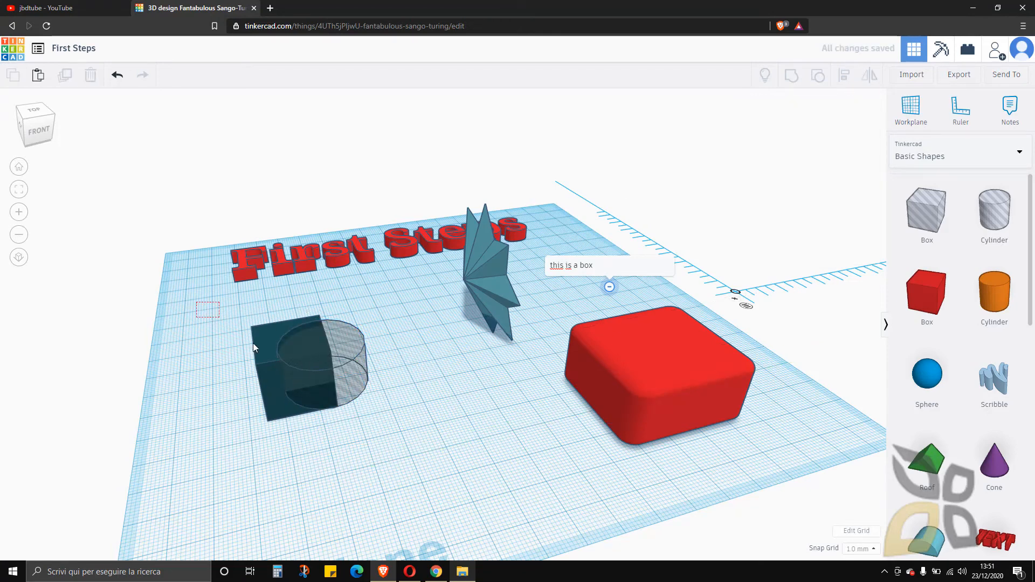
drag(253, 343, 418, 468)
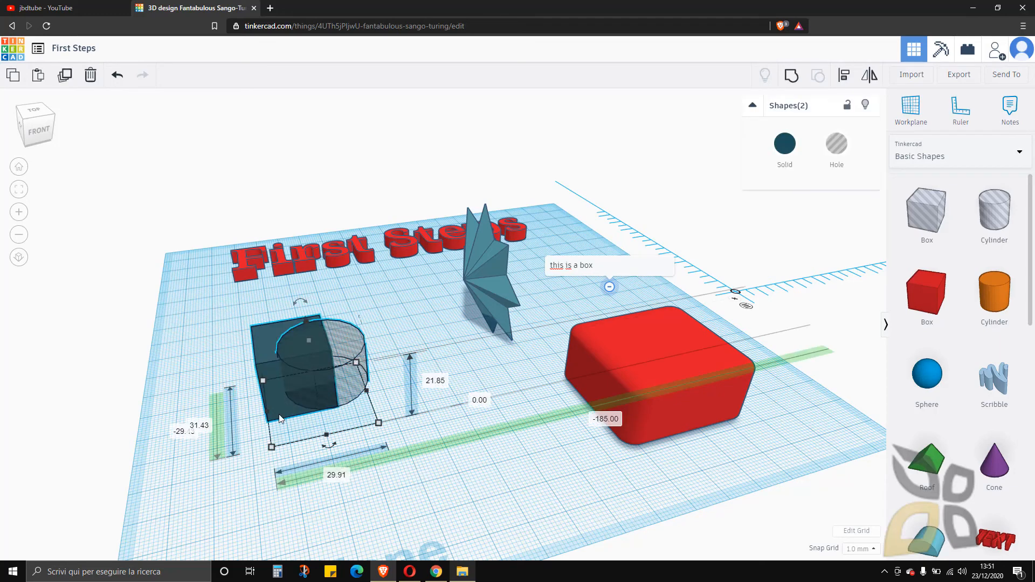
click(792, 76)
click(376, 152)
Examine the curved cut in the small dark teal box from close up and from several angles
scroll(150, 419, down, 6)
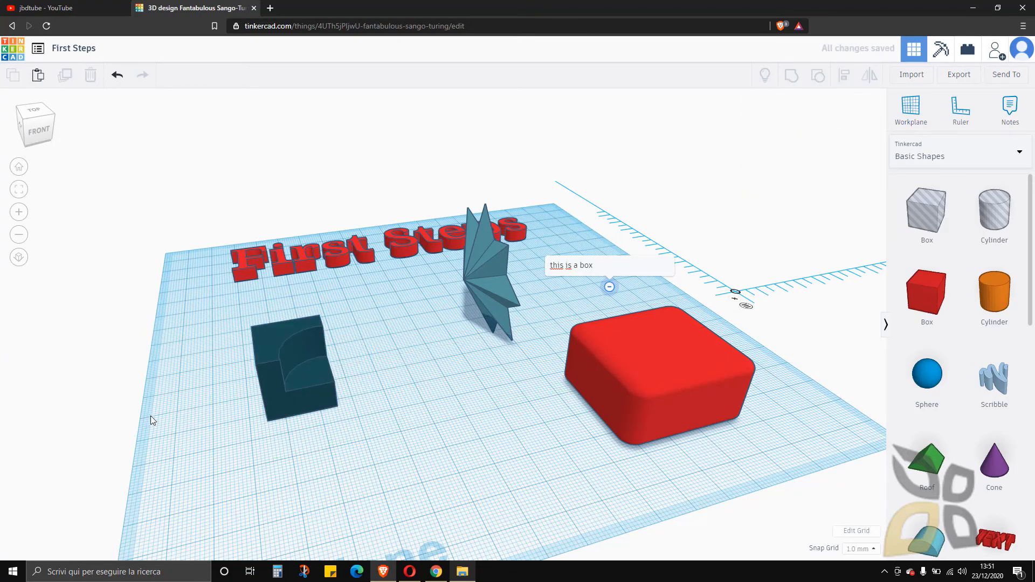
scroll(295, 388, up, 3)
scroll(304, 379, up, 5)
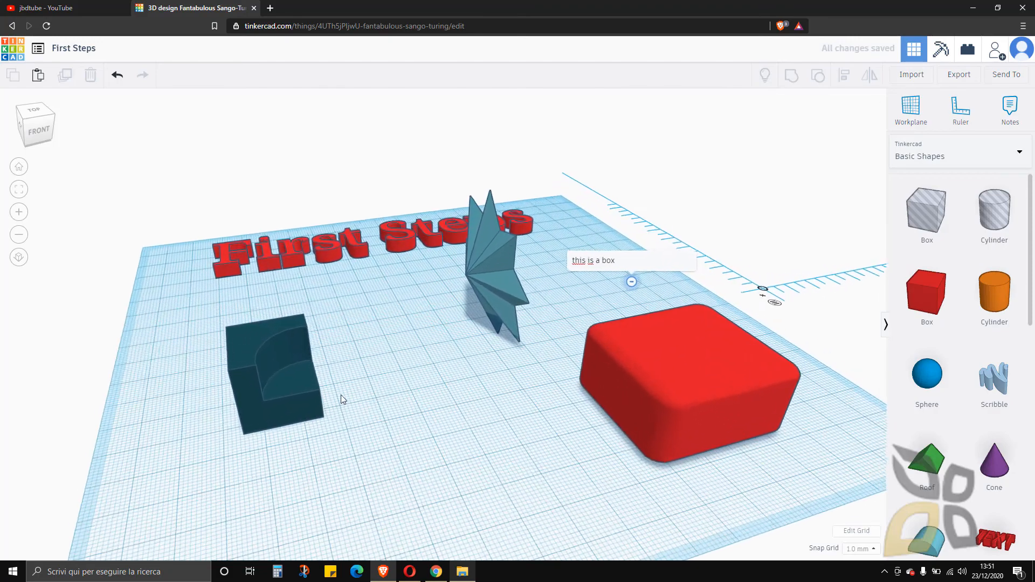
scroll(311, 339, up, 3)
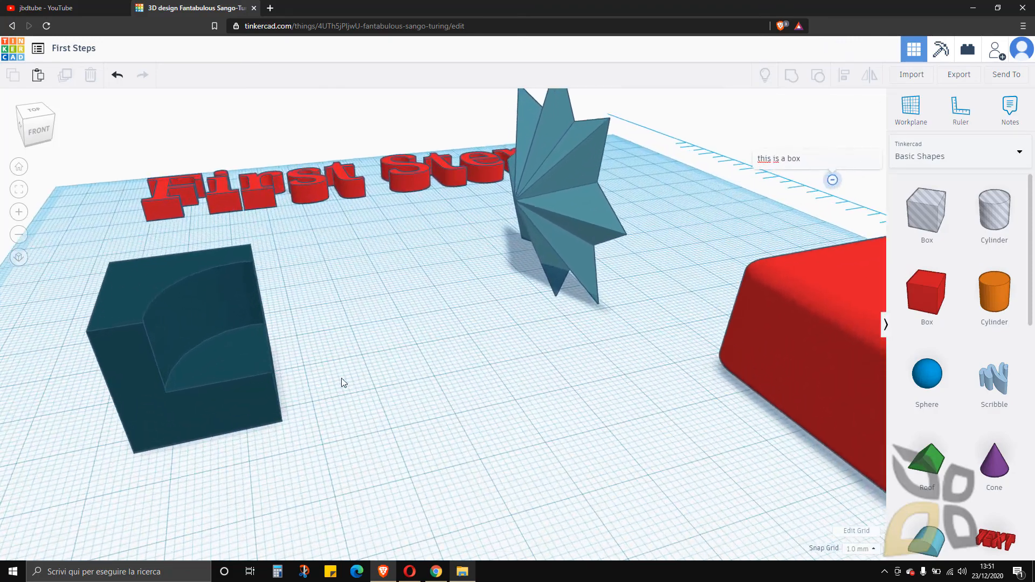
middle_drag(341, 379, 530, 370)
drag(531, 367, 483, 390)
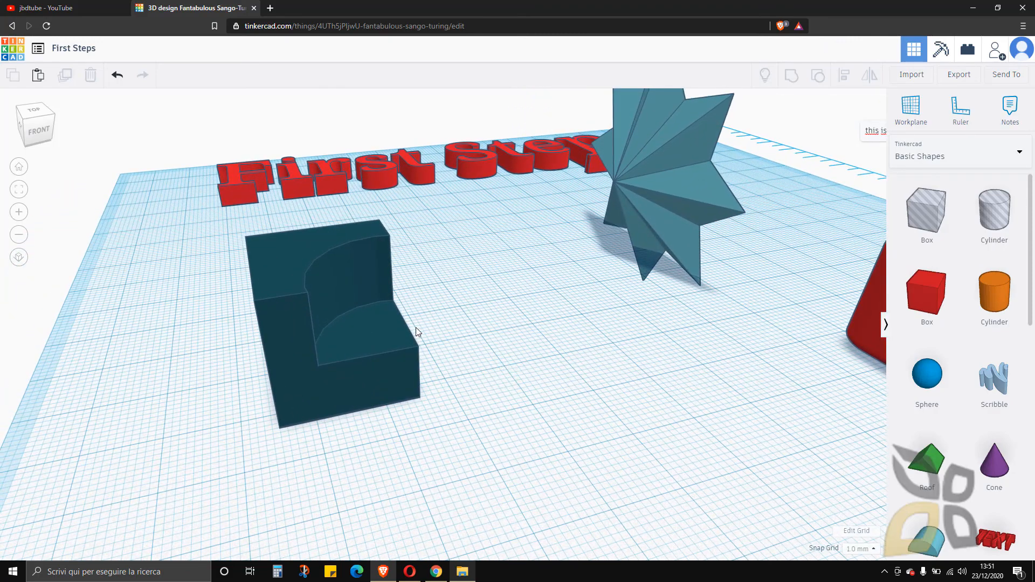
scroll(444, 395, down, 2)
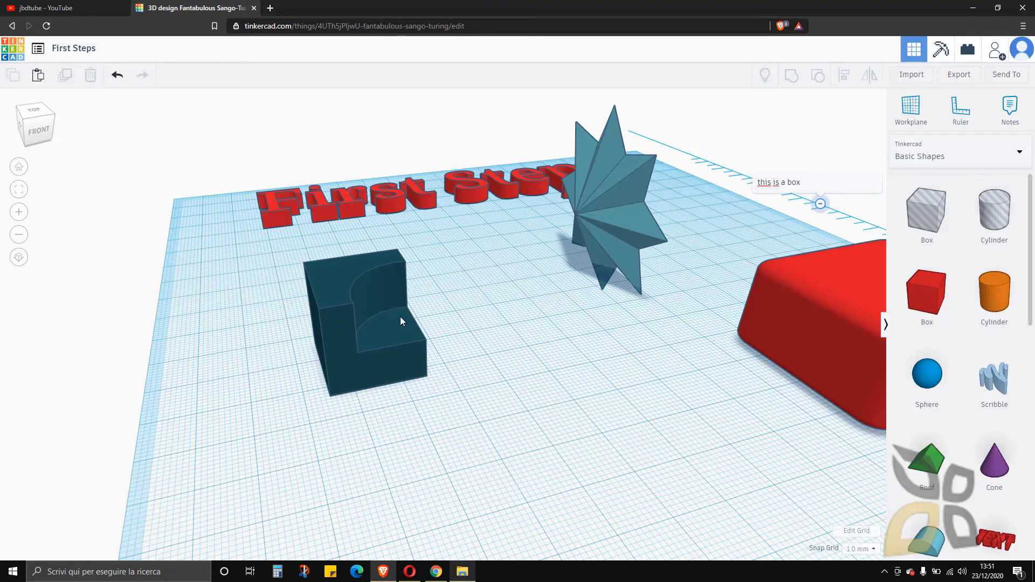
scroll(118, 401, down, 3)
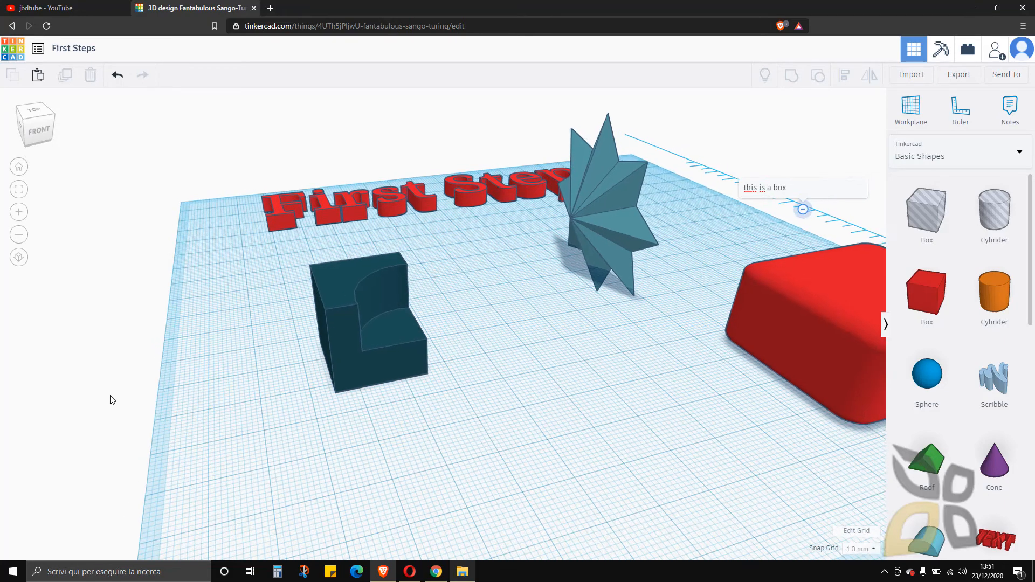
Ungroup the cut dark teal box to separate it from the hole cylinder
click(379, 308)
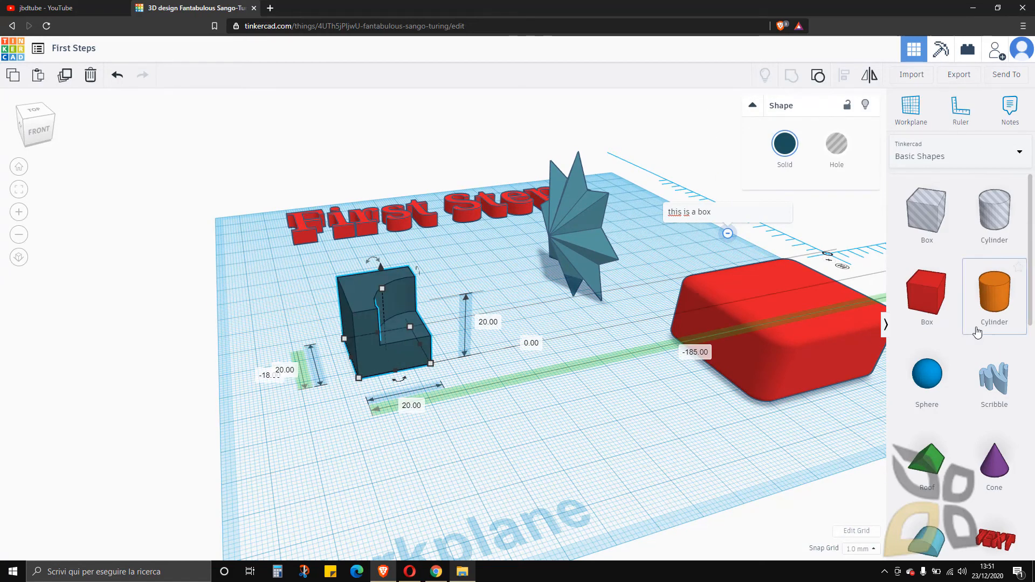
scroll(944, 330, down, 5)
scroll(944, 330, up, 5)
scroll(944, 330, down, 1)
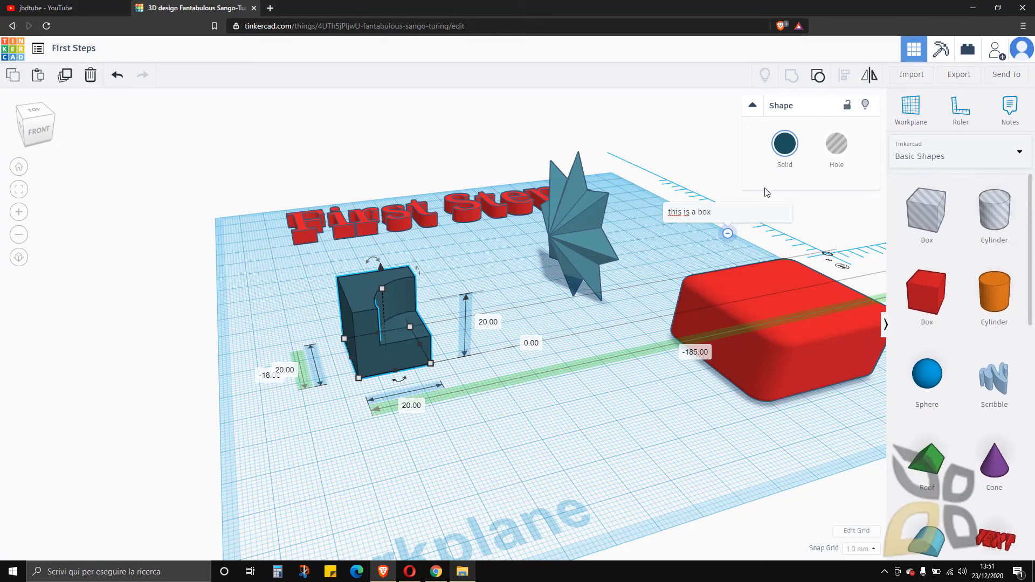
click(818, 80)
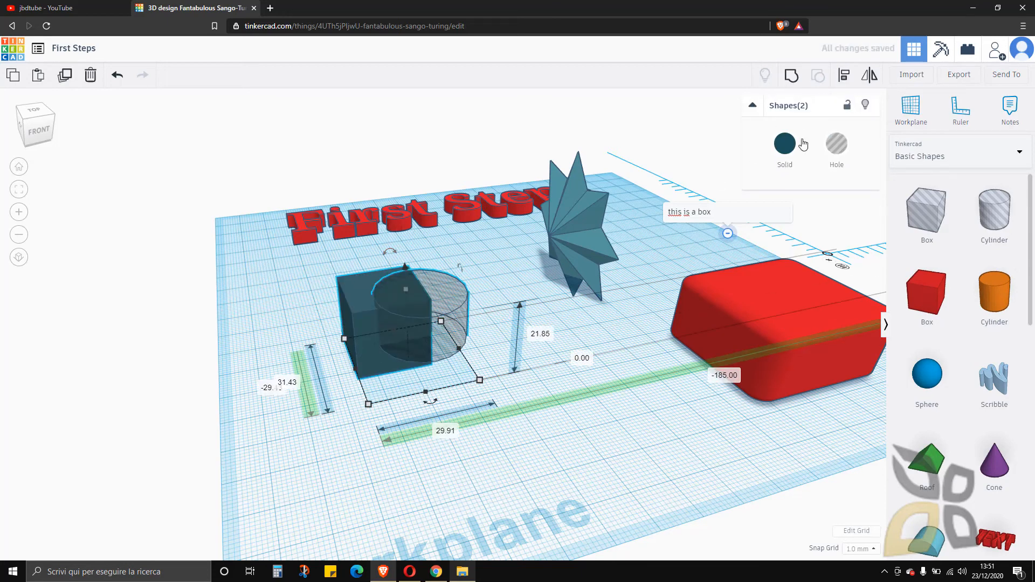
Turn the hole cylinder back into an orange solid and move it clear of the dark teal box
click(428, 252)
click(454, 303)
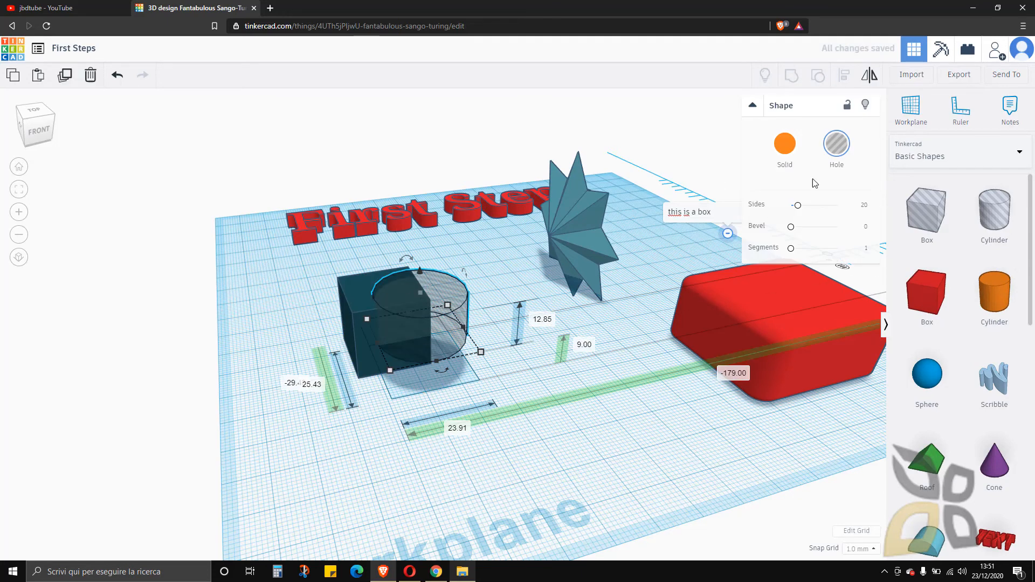
click(784, 143)
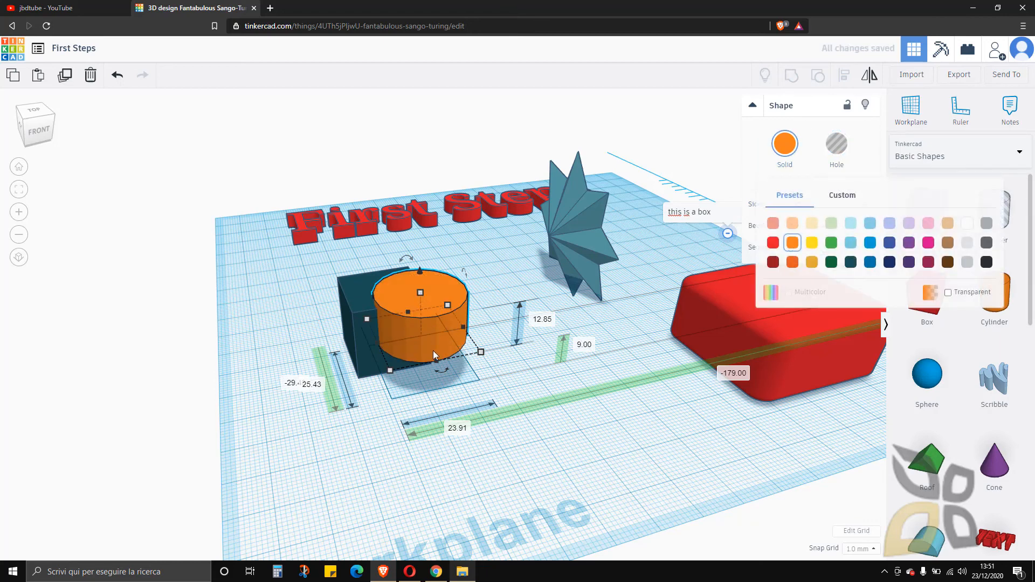
drag(434, 353, 512, 356)
click(145, 325)
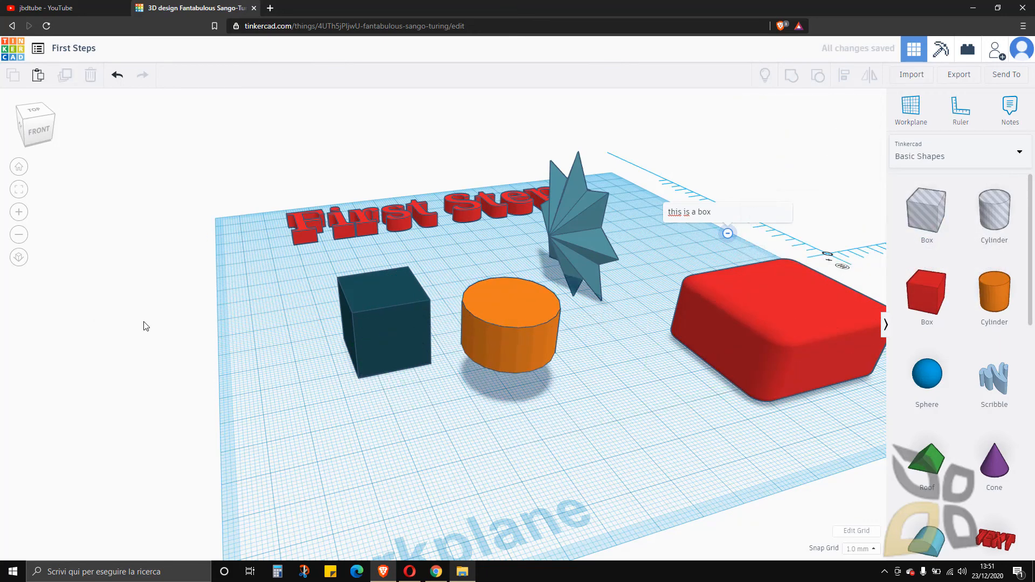
scroll(203, 356, down, 2)
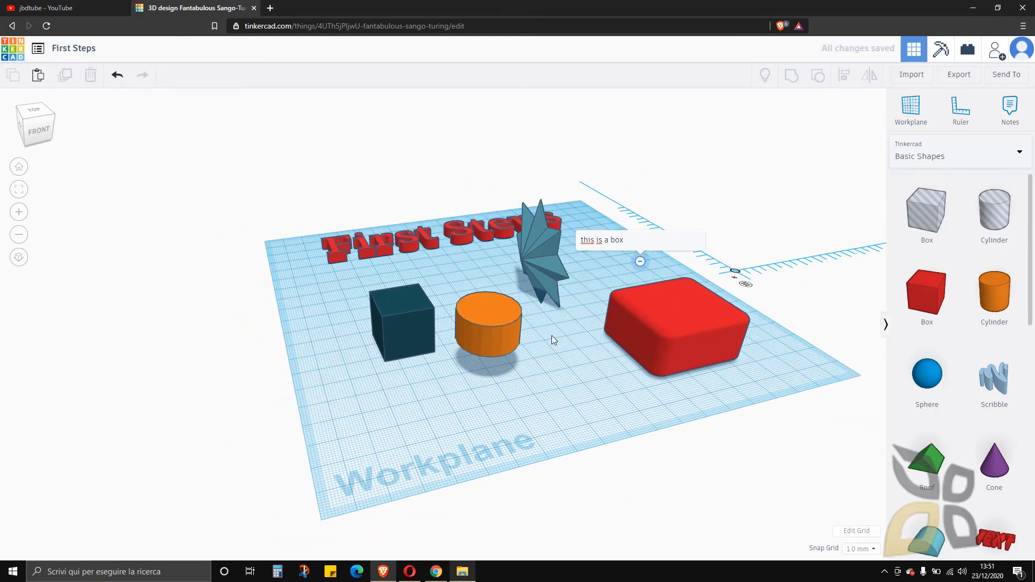
drag(544, 374, 580, 413)
right_drag(783, 224, 565, 329)
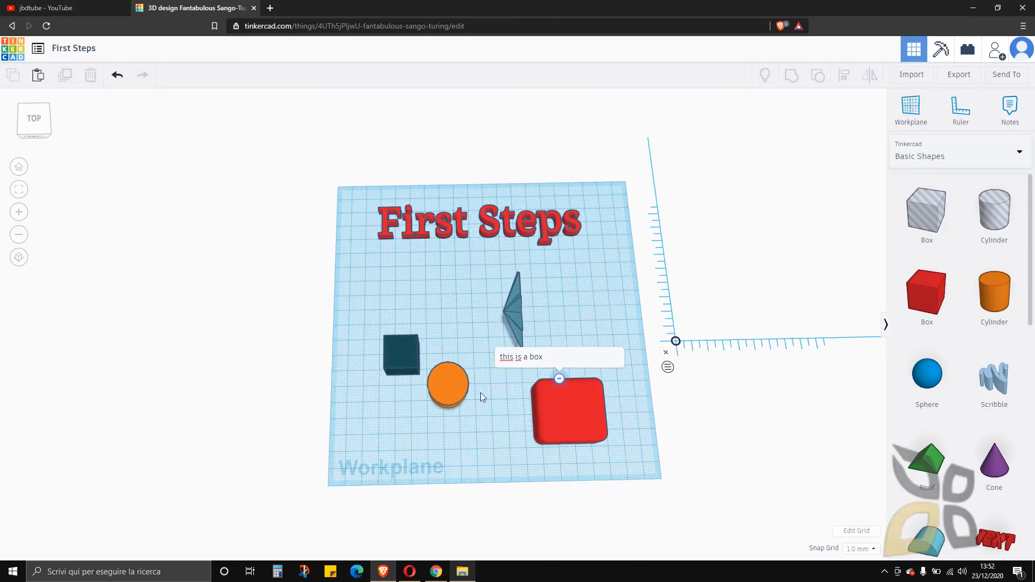
scroll(479, 292, up, 4)
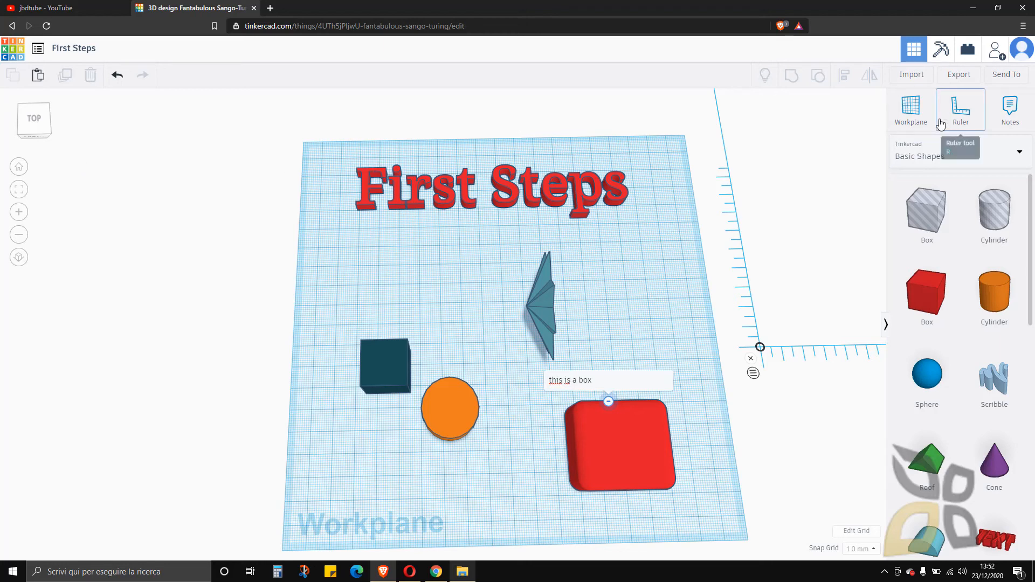
Look at the shape import options and the file chooser, and dismiss both without importing a file
click(913, 75)
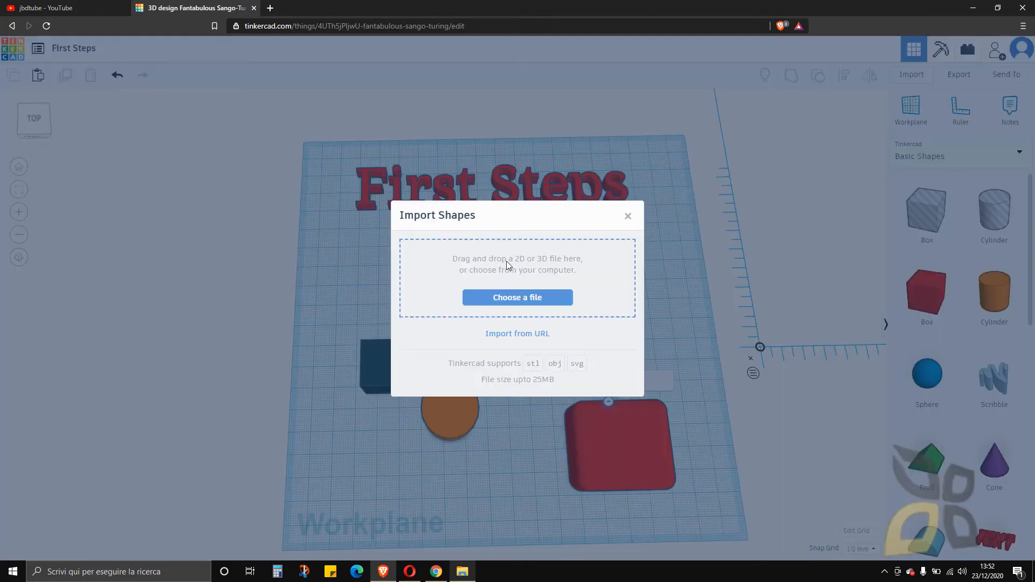
click(511, 306)
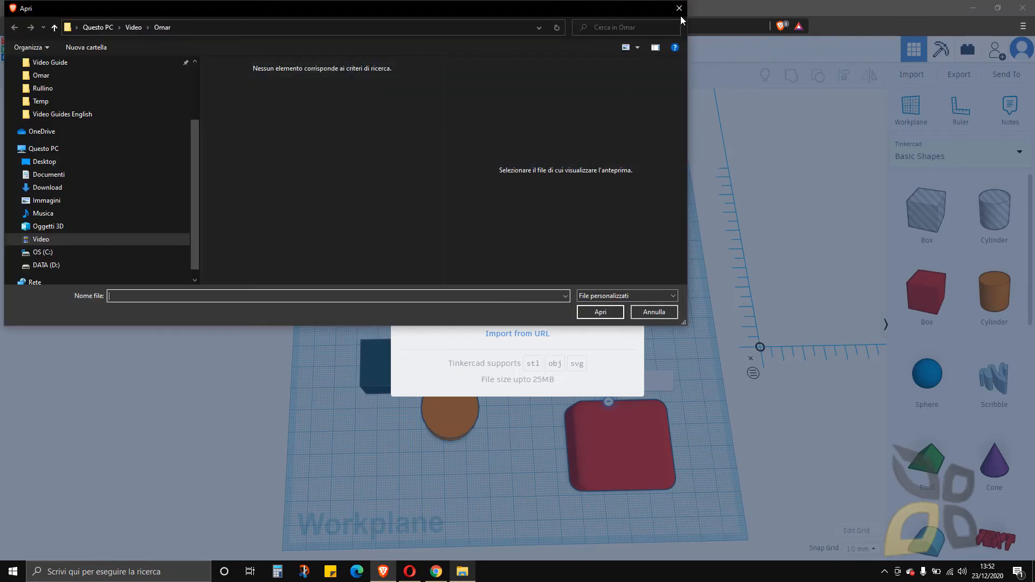
click(679, 8)
click(628, 216)
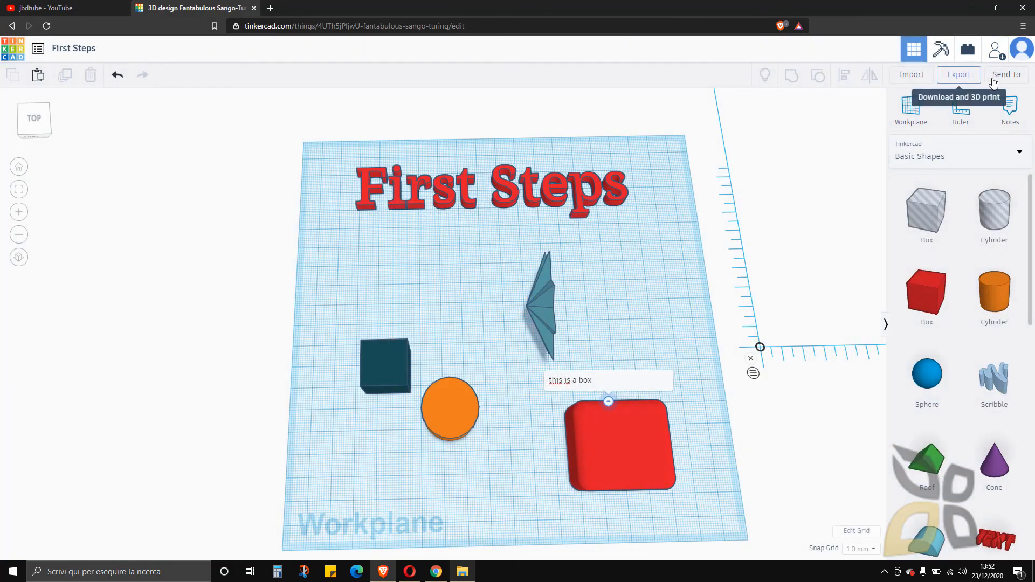
Review the Send options for the design, from the picture download and Autodesk Fusion 360 to 3D communities and inviting people, and dismiss them
click(1008, 75)
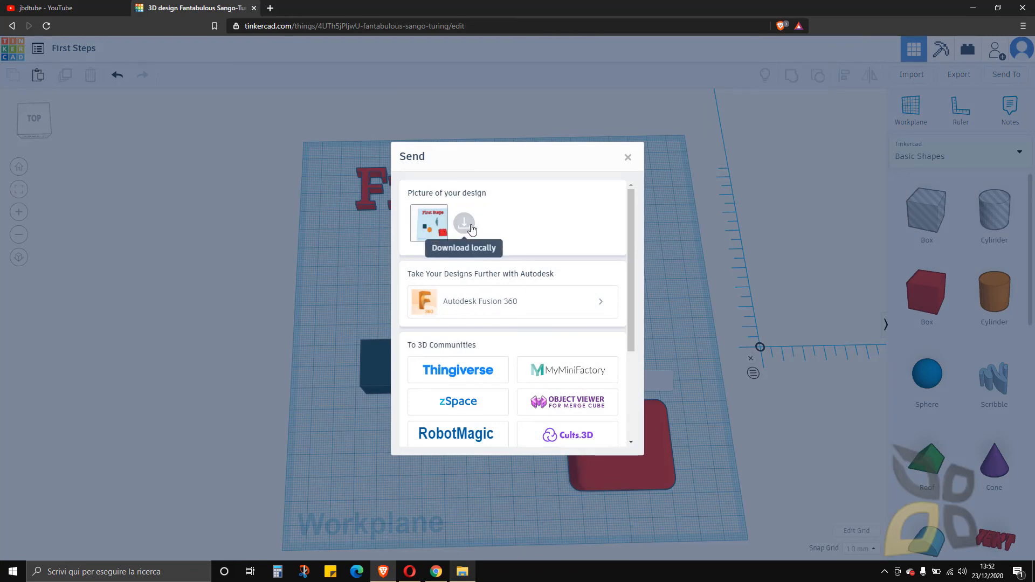
drag(631, 234, 637, 261)
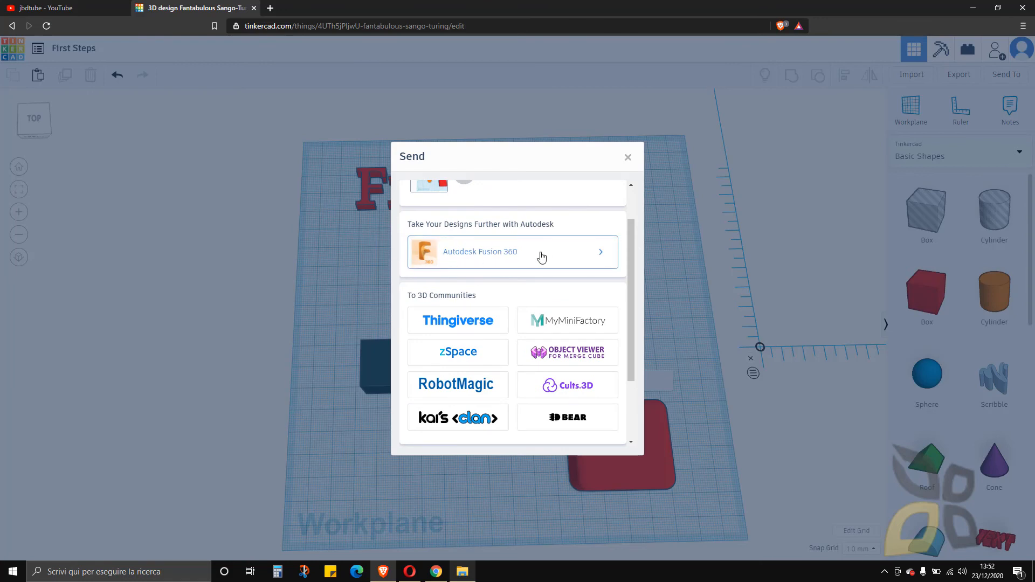
drag(635, 247, 658, 296)
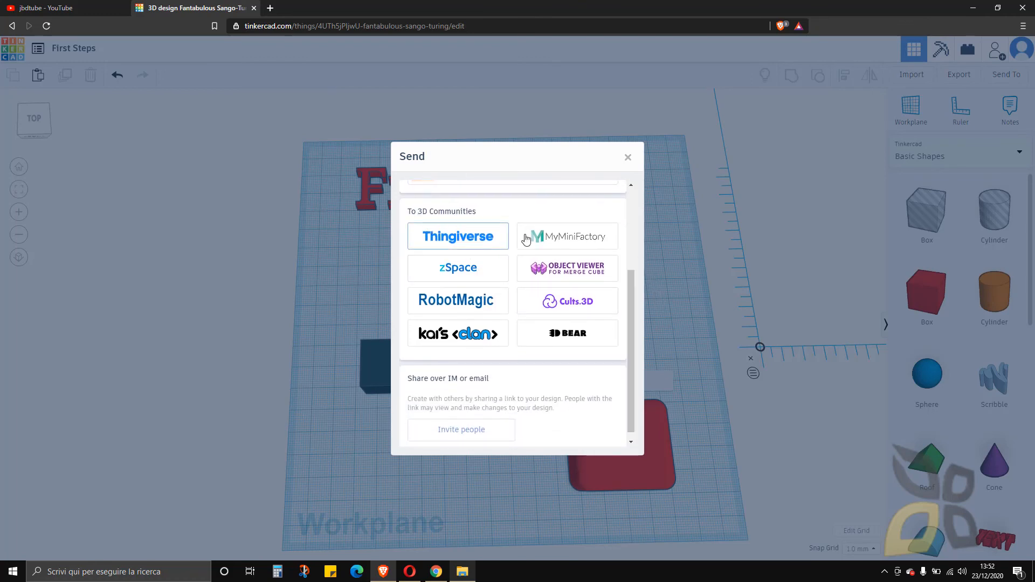
scroll(544, 404, down, 1)
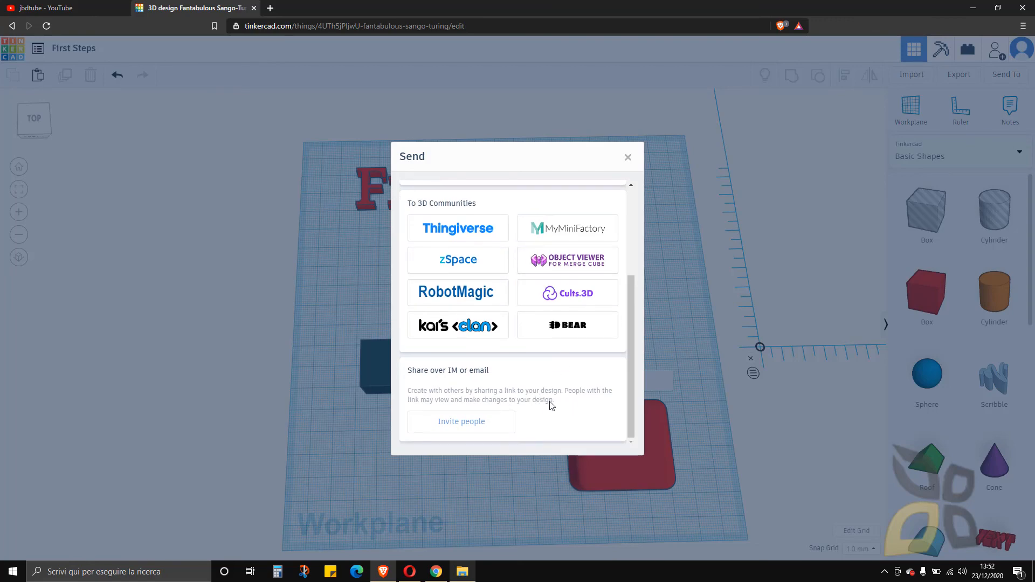
click(648, 177)
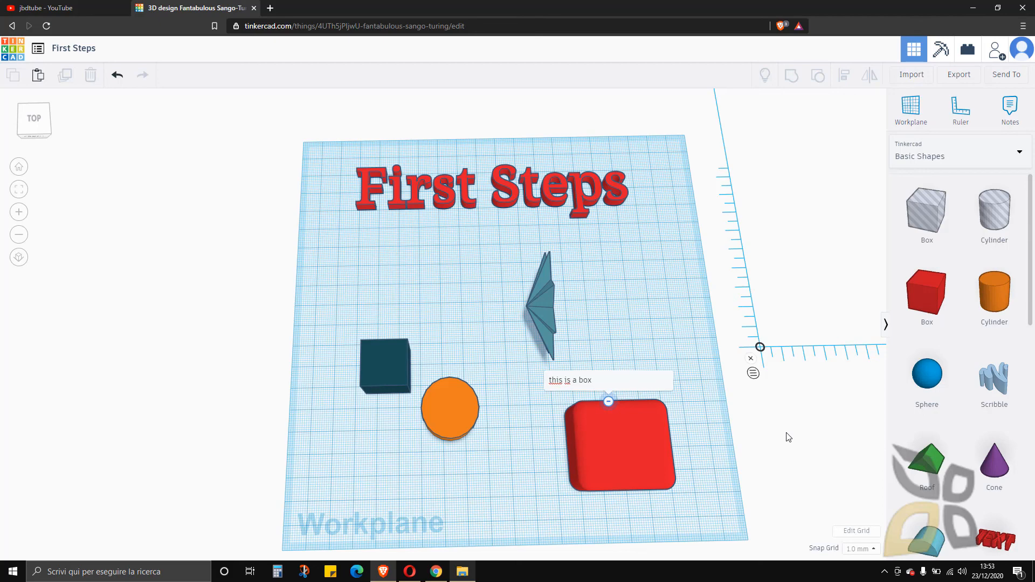
Switch to the jbdtube channel on YouTube and browse its community posts, store and videos
click(73, 8)
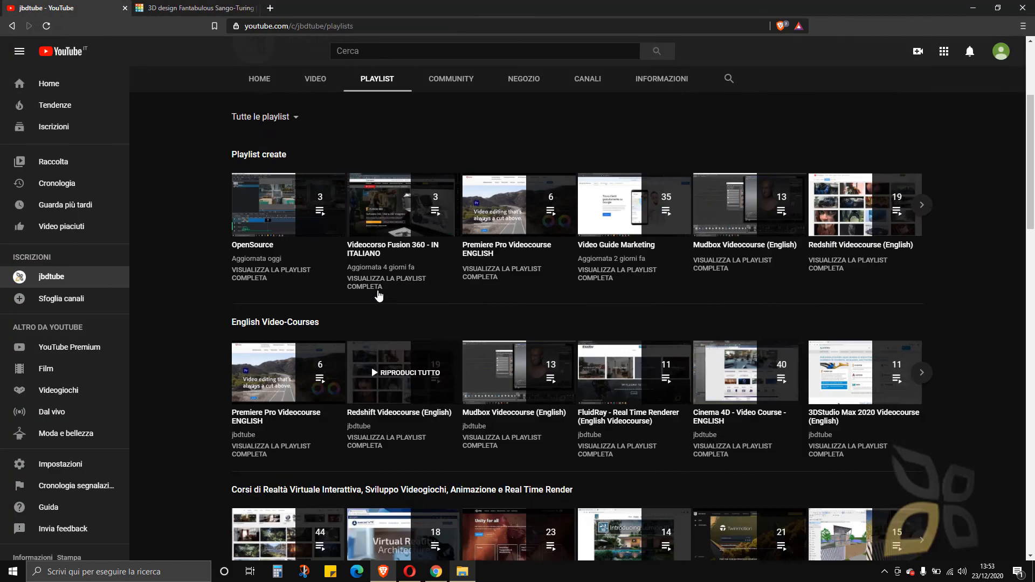
scroll(379, 295, up, 3)
click(464, 279)
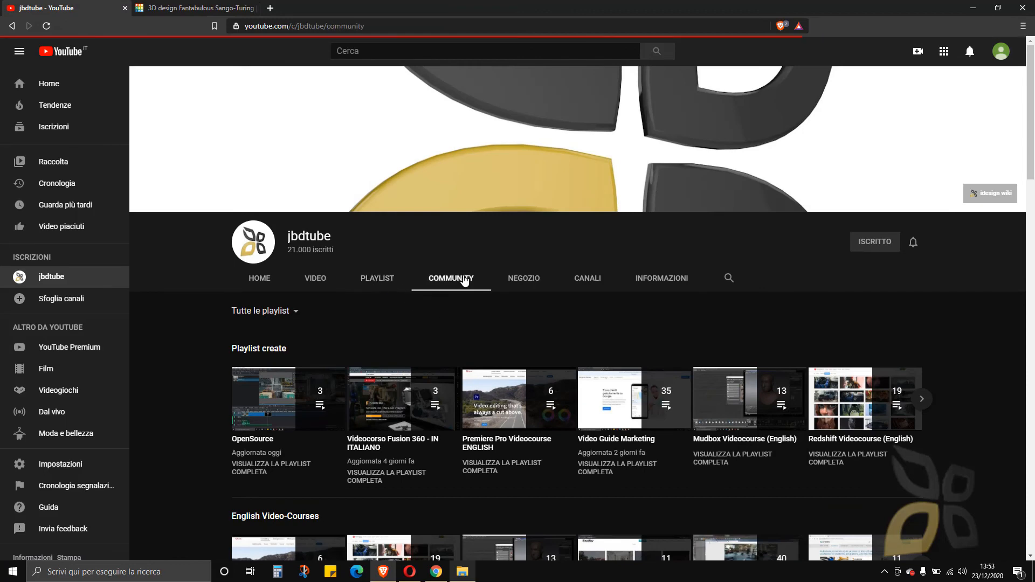
scroll(479, 363, down, 6)
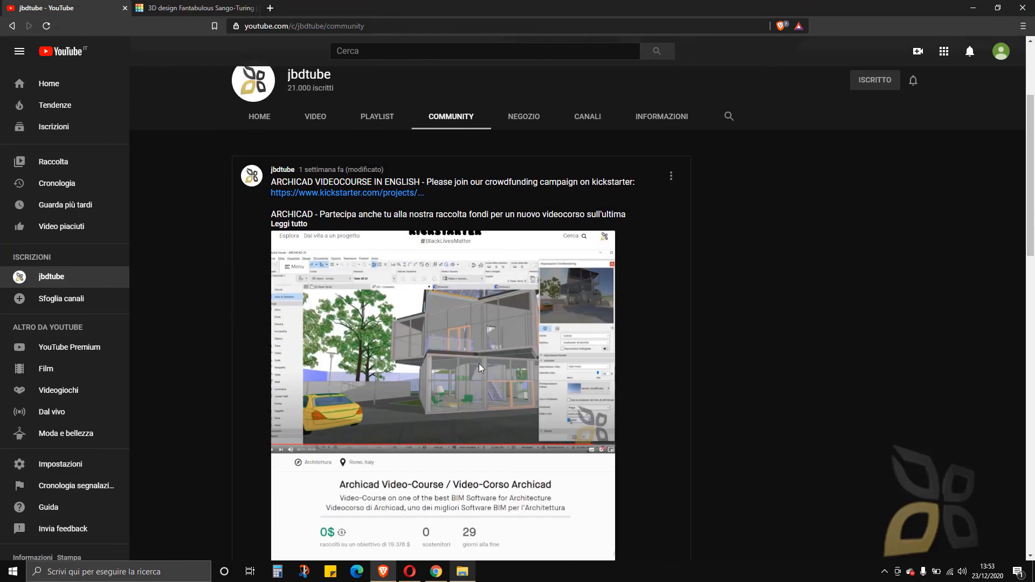
scroll(479, 367, up, 4)
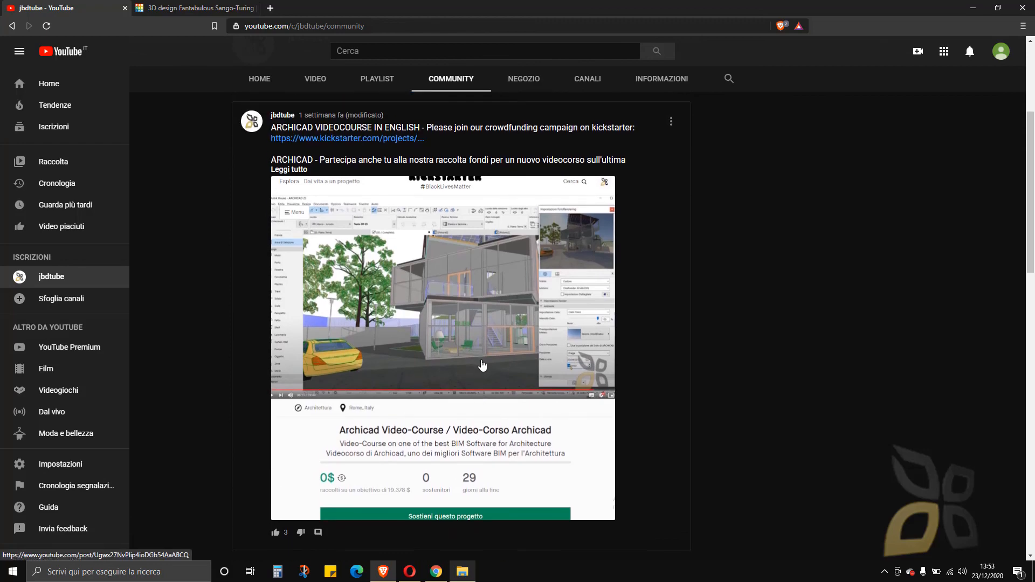
scroll(485, 374, down, 10)
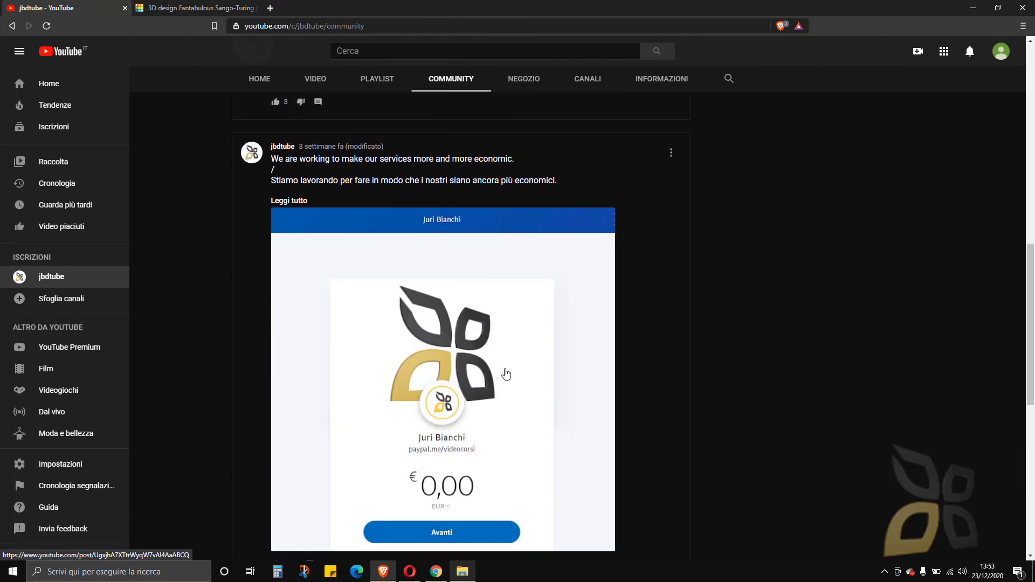
scroll(506, 372, up, 8)
click(526, 86)
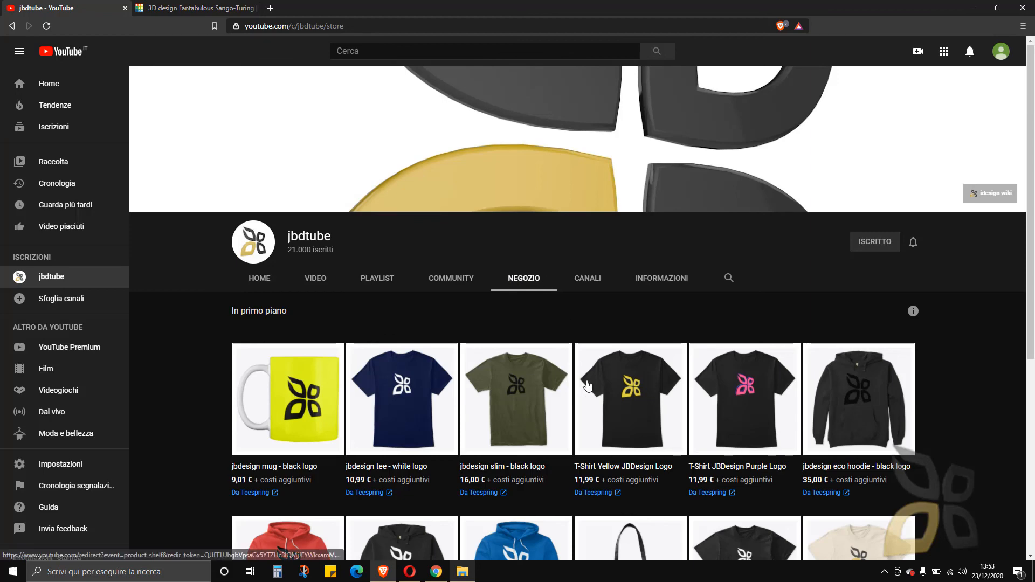
click(316, 278)
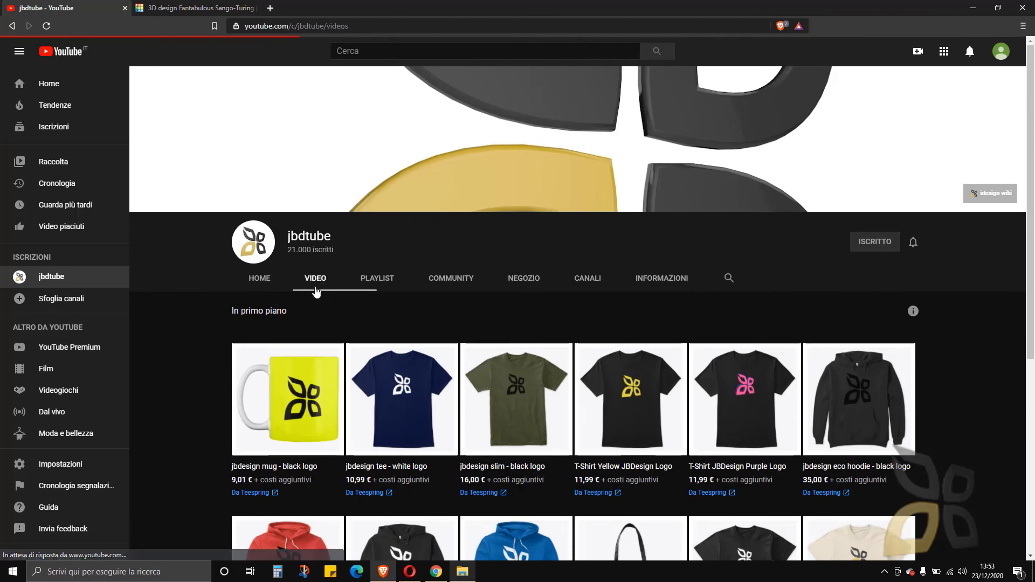